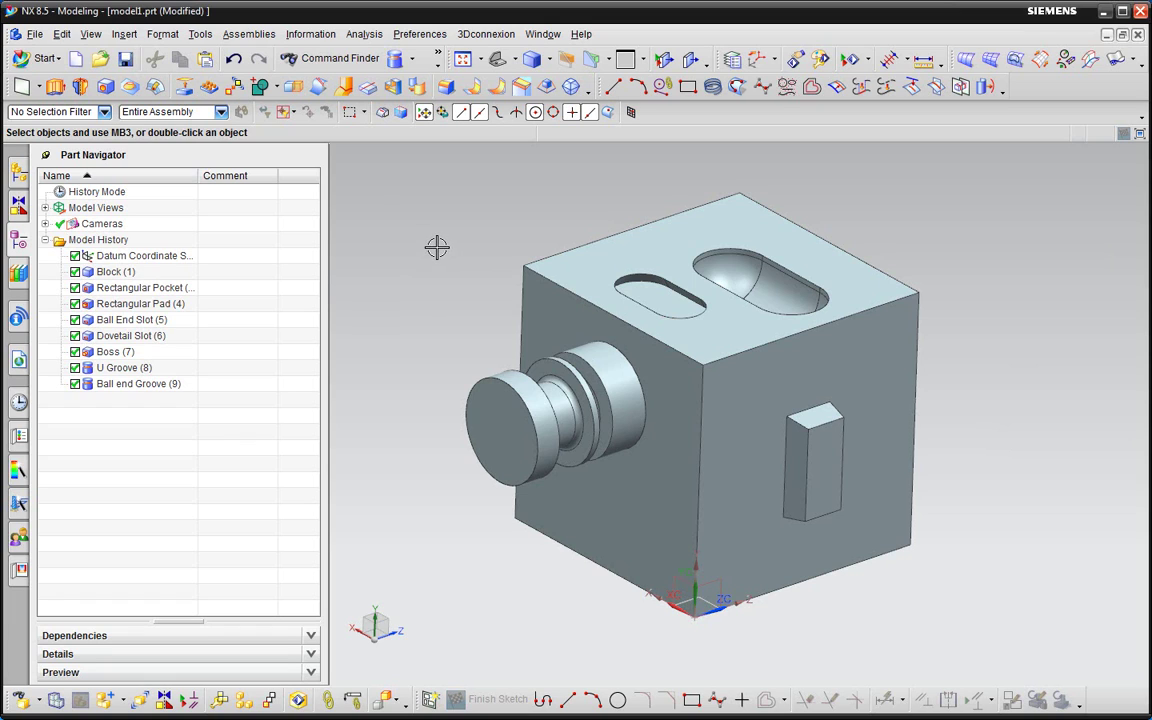
Start an extrude on the block's bottom front edge using the Single Curve rule
left_click(125, 35)
mouse_move(165, 210)
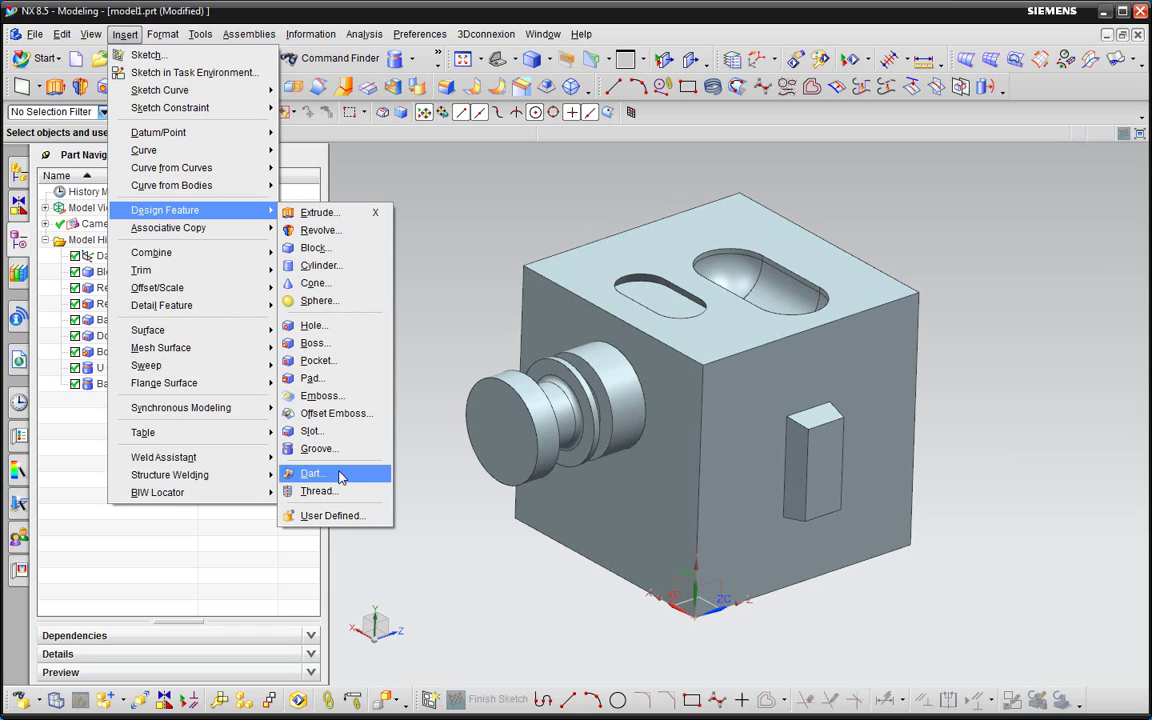
left_click(442, 248)
mouse_move(442, 250)
middle_mouse_down()
mouse_move(505, 276)
mouse_move(499, 262)
middle_mouse_up()
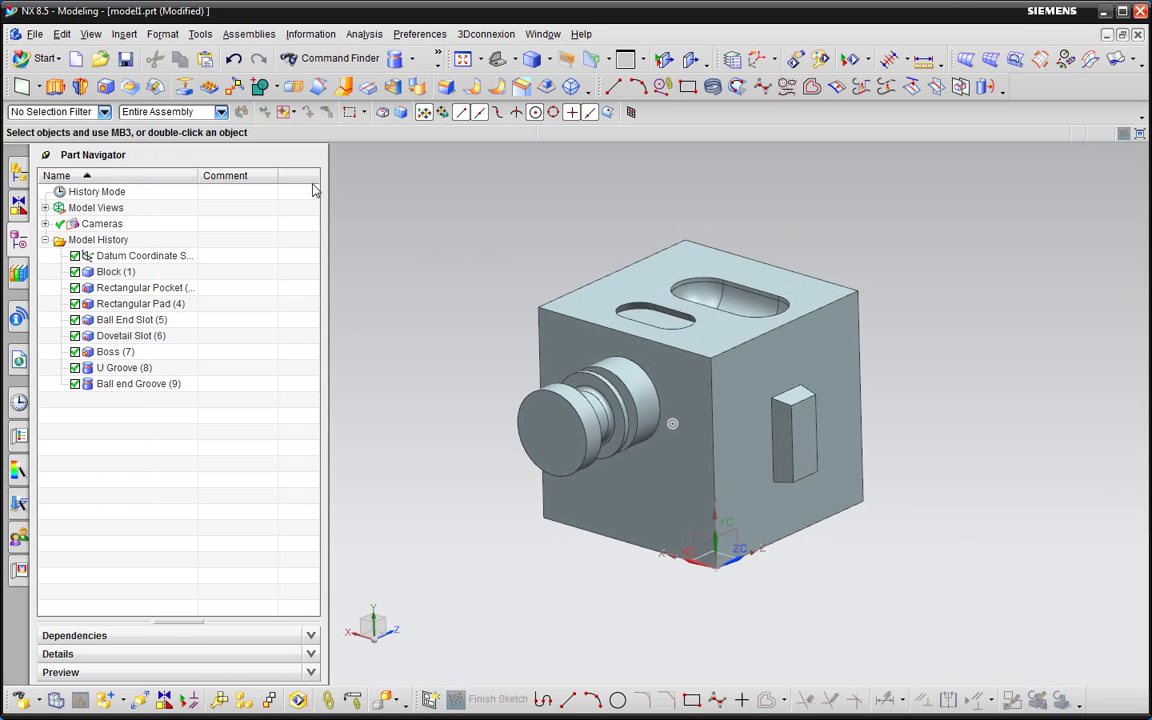
left_click(56, 87)
middle_click_drag(586, 257, 864, 521)
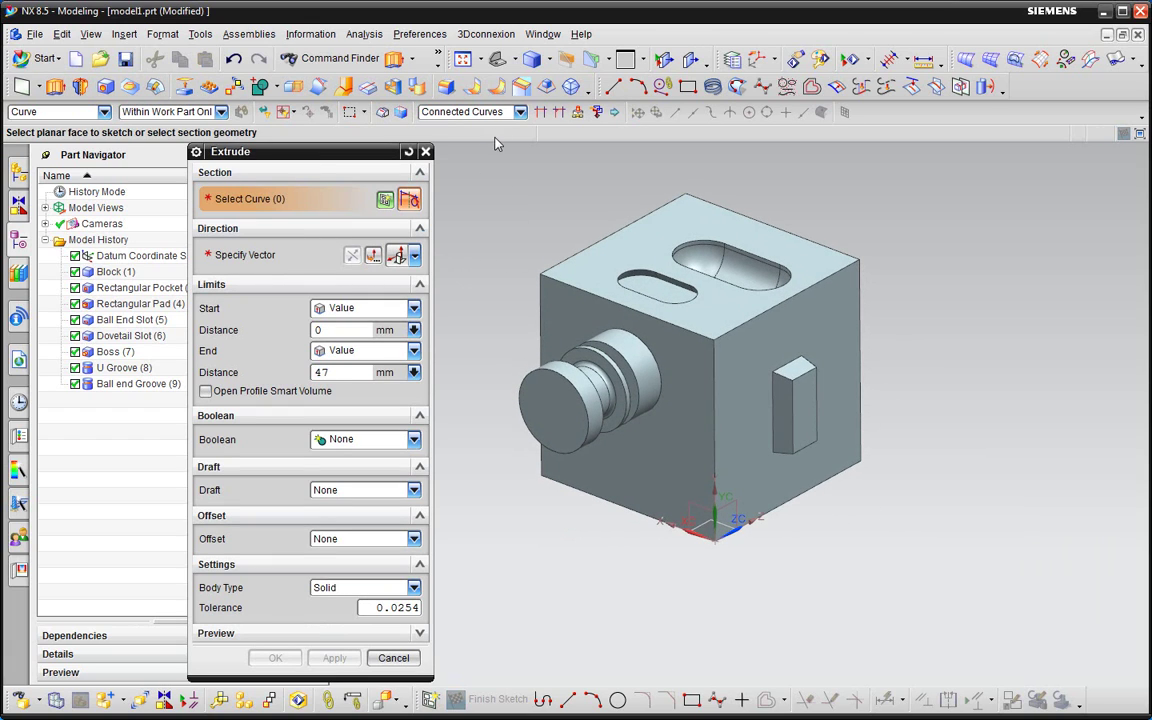
left_click(440, 112)
left_click(450, 121)
left_click(57, 112)
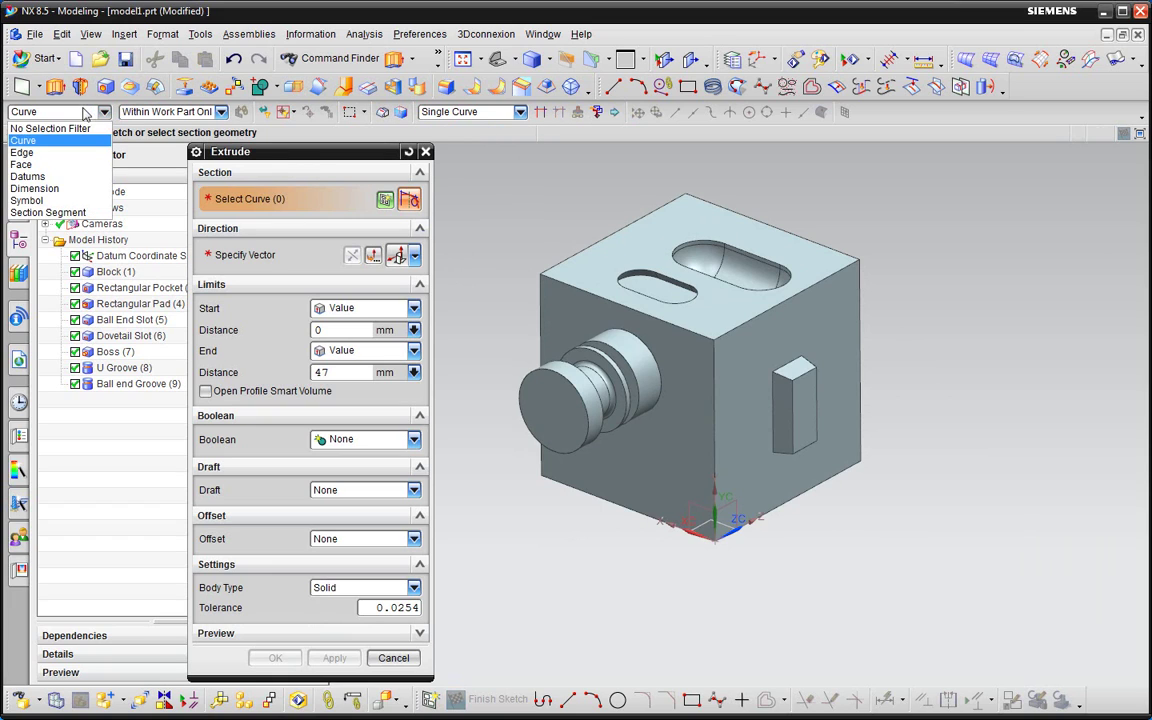
left_click(50, 124)
mouse_move(736, 412)
middle_mouse_down()
mouse_move(784, 517)
mouse_move(776, 506)
middle_mouse_up()
left_click(781, 505)
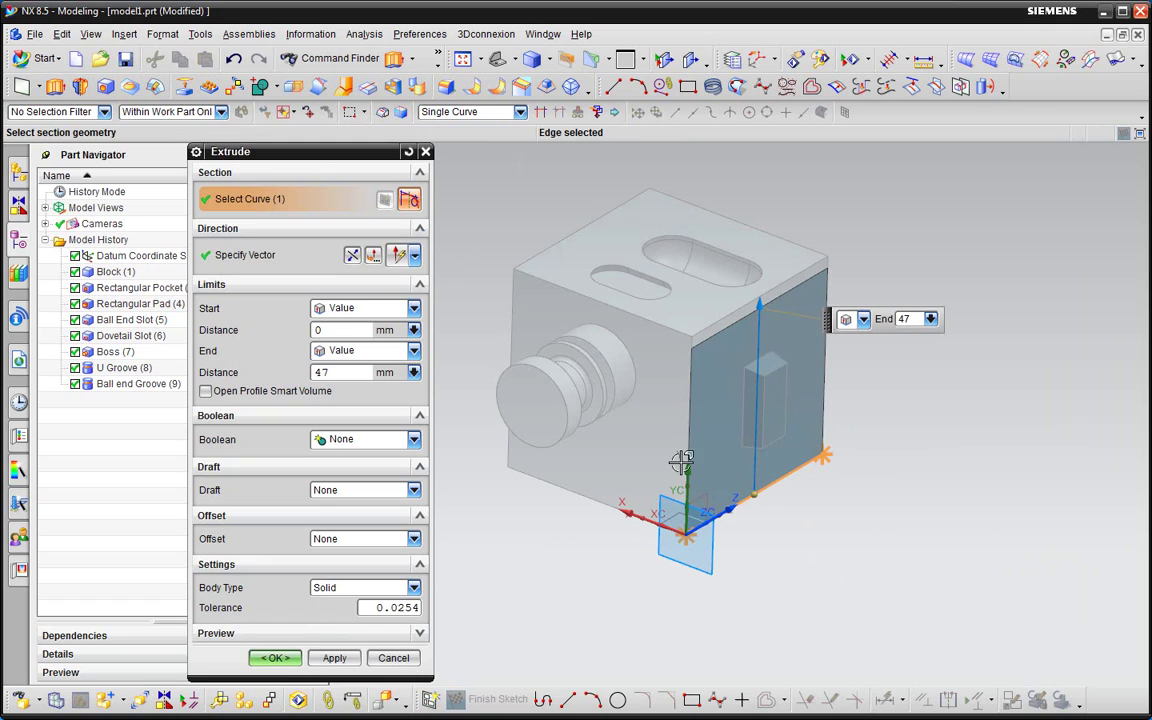
Extrude that edge horizontally 32 mm with a 32° draft from the start limit
left_click(330, 258)
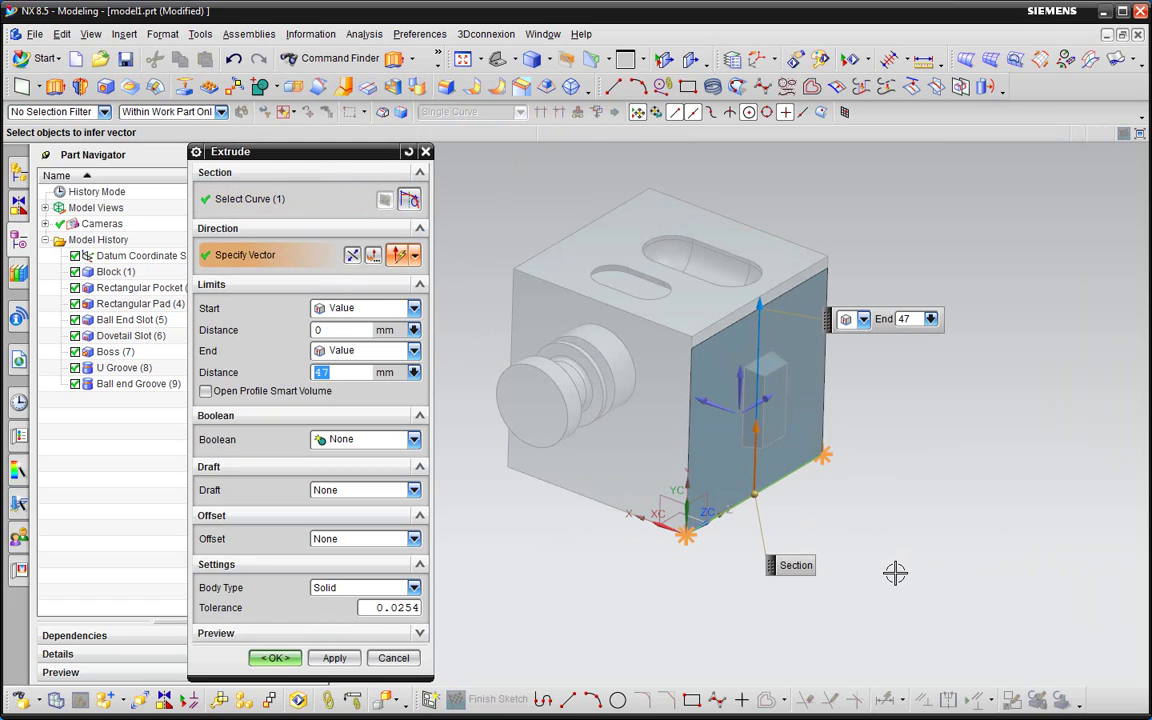
left_click(733, 410)
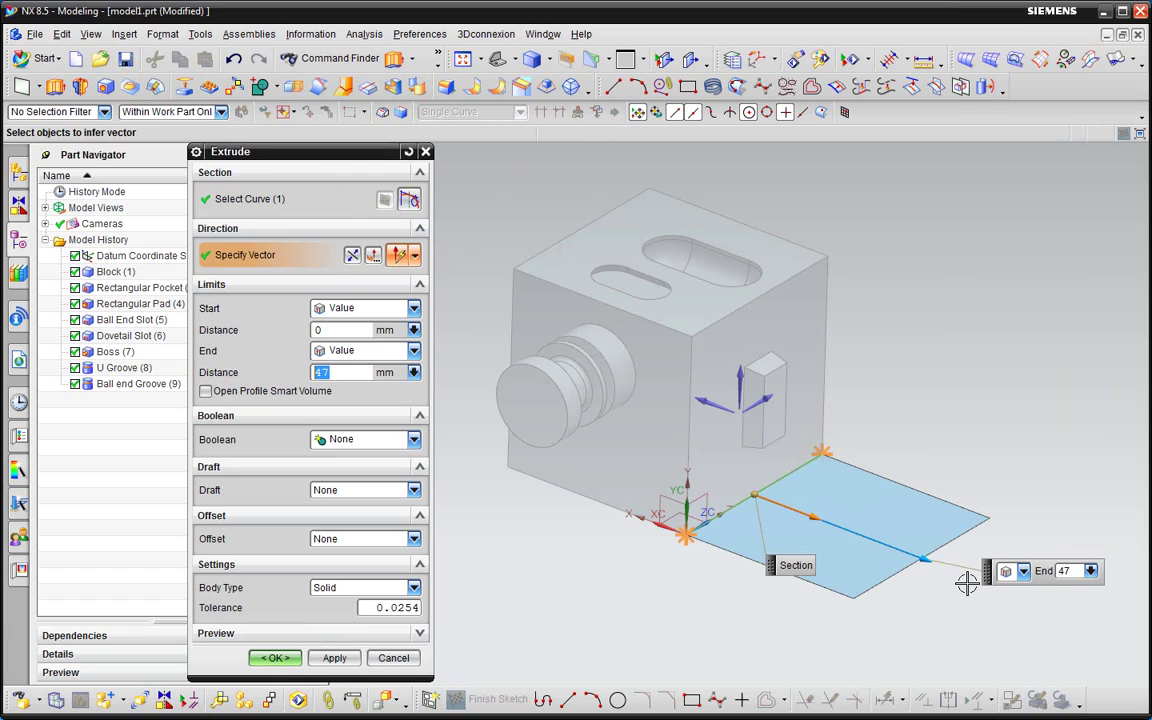
left_click_drag(964, 580, 880, 554)
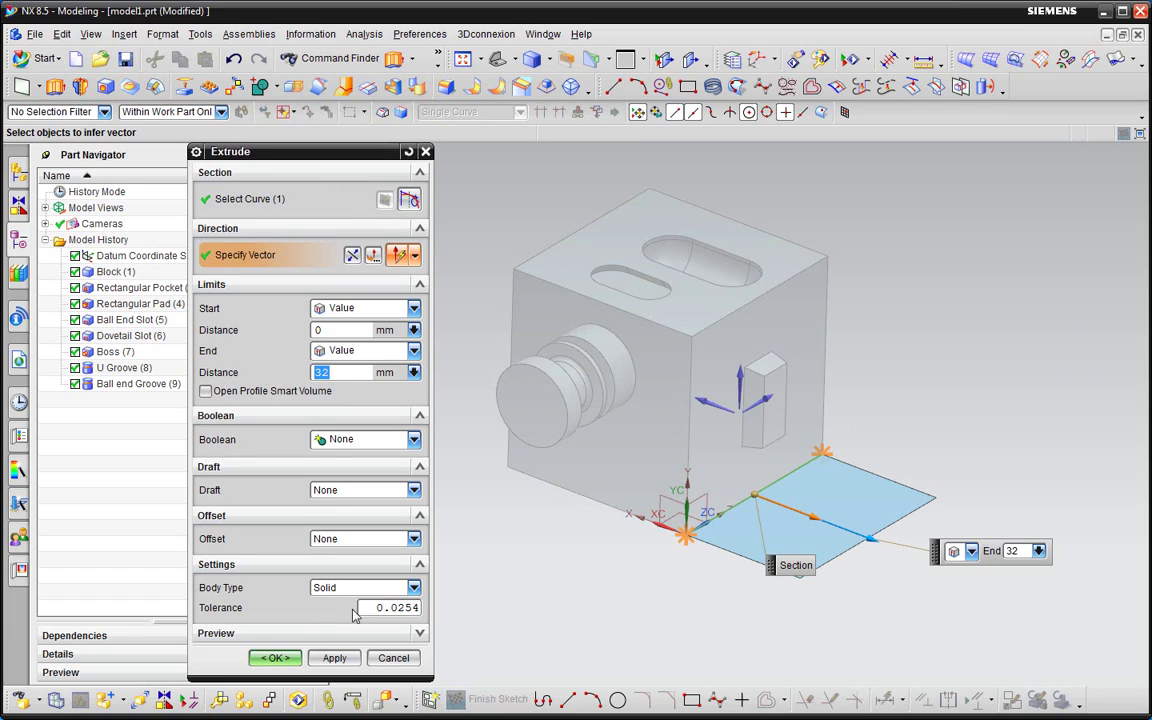
mouse_move(891, 430)
middle_mouse_down()
mouse_move(841, 500)
mouse_move(885, 437)
middle_mouse_up()
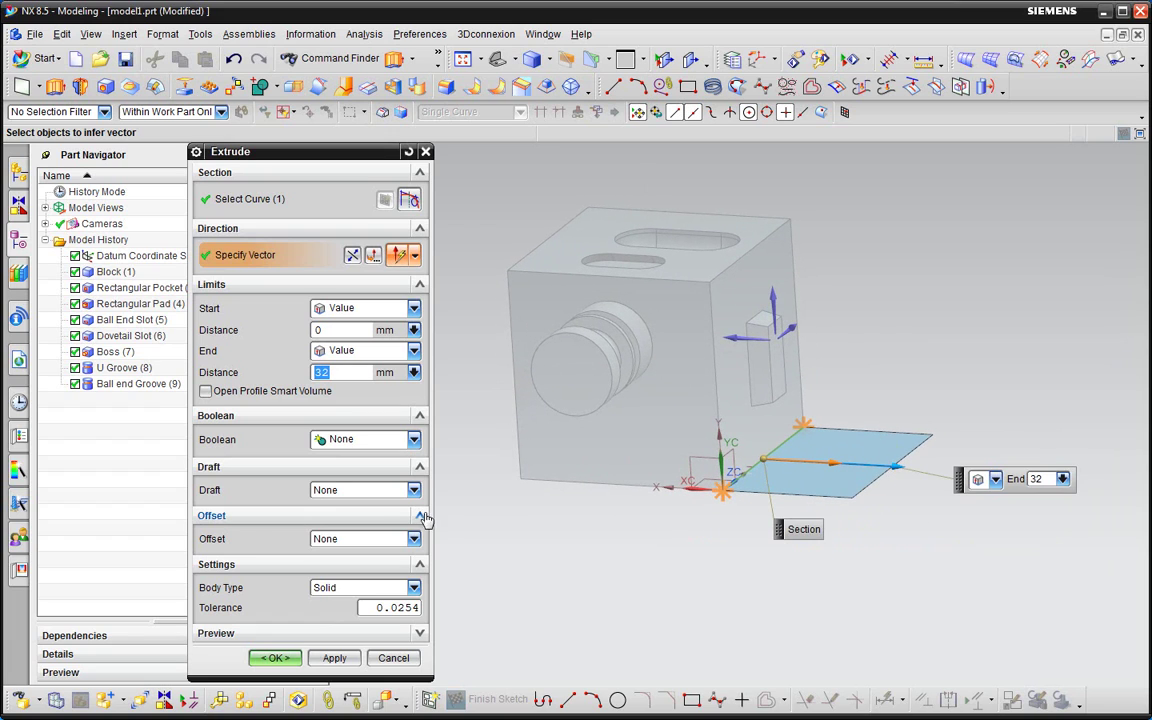
left_click(362, 490)
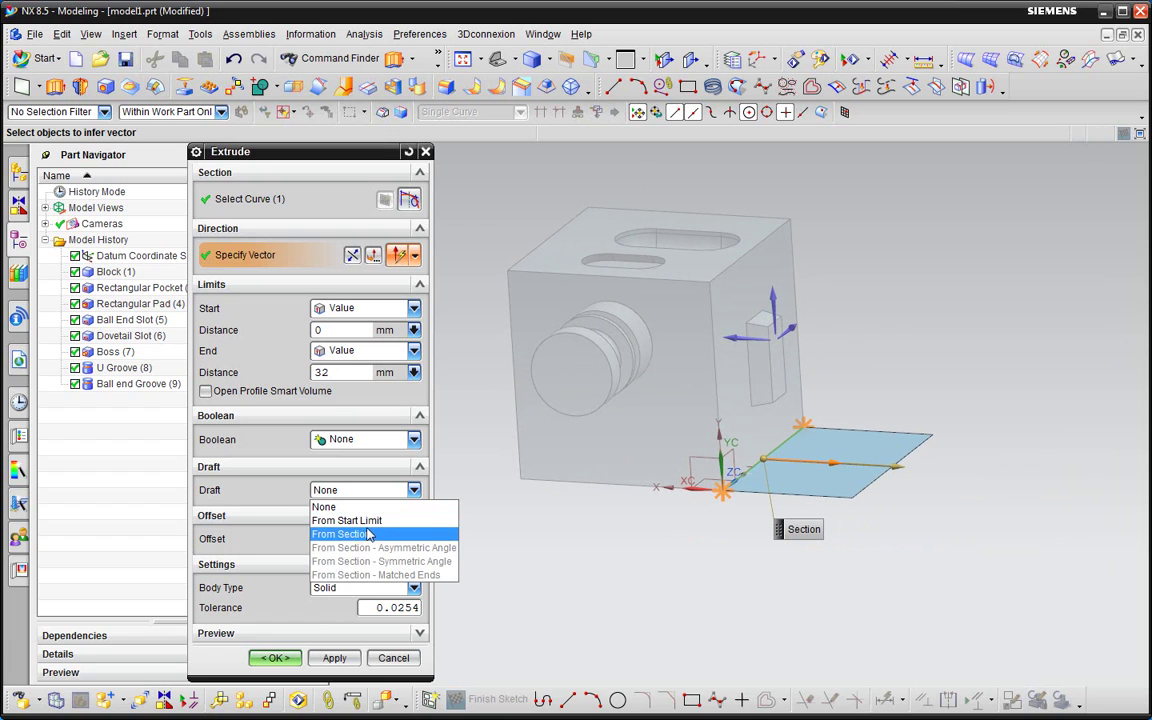
left_click(370, 518)
middle_click_drag(862, 527, 885, 489)
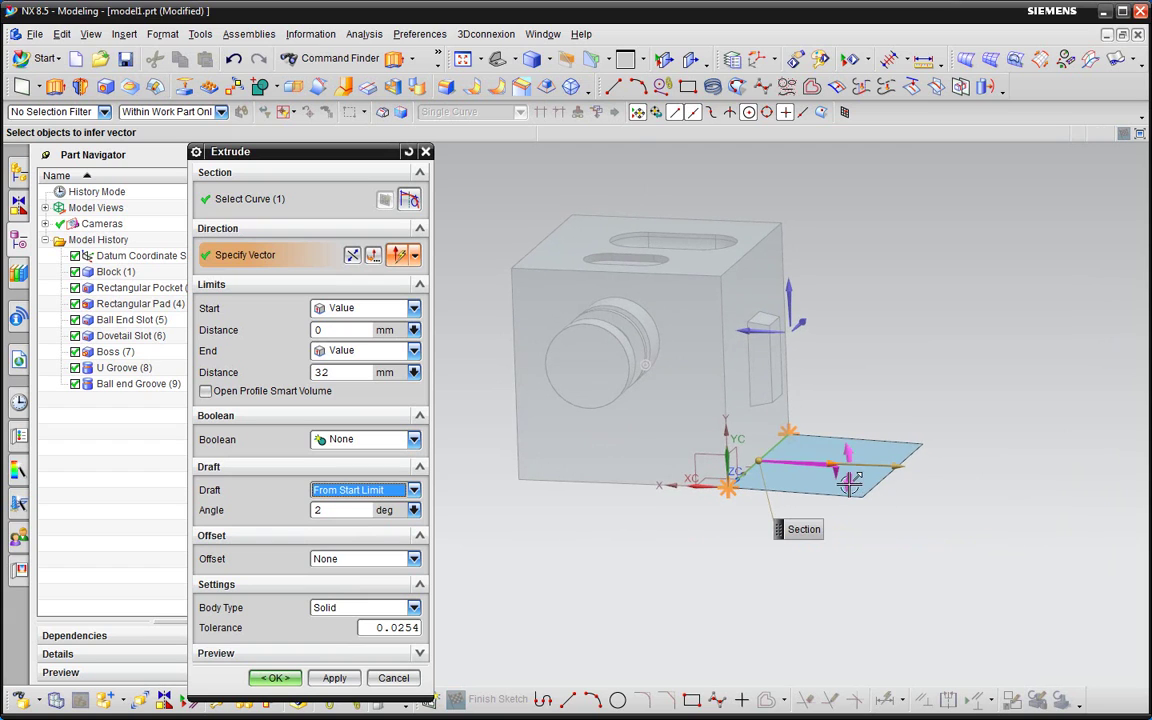
left_click_drag(878, 488, 847, 517)
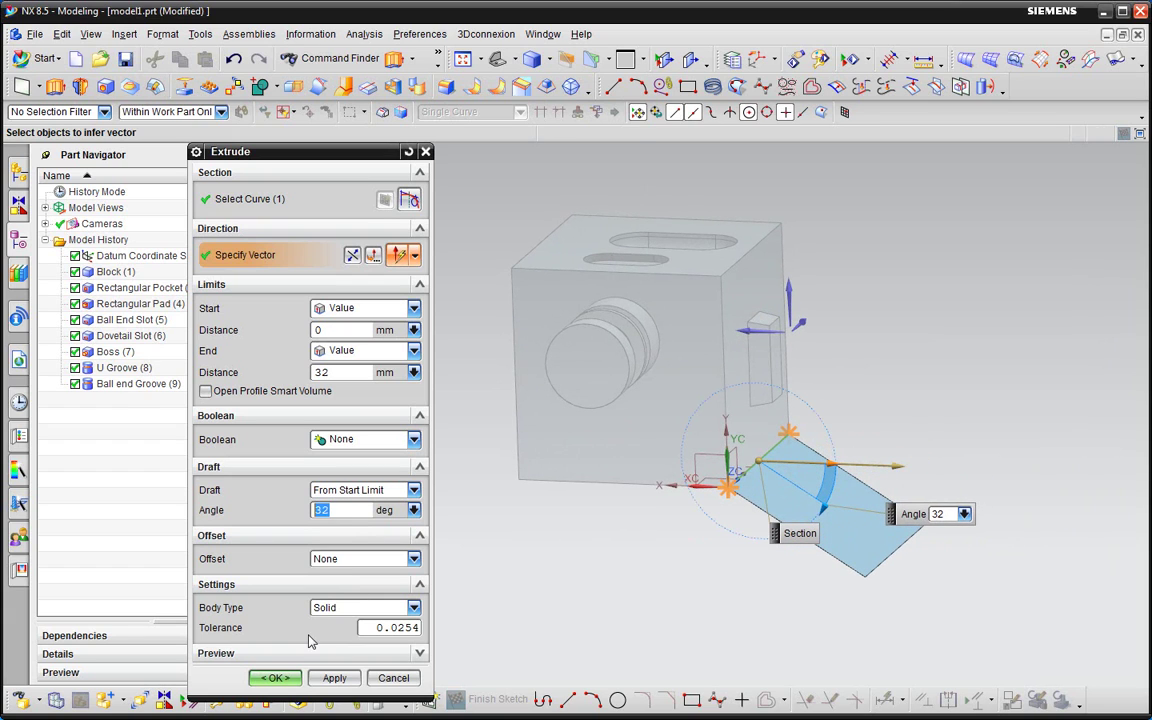
middle_click(847, 517)
middle_click_drag(921, 438, 959, 409)
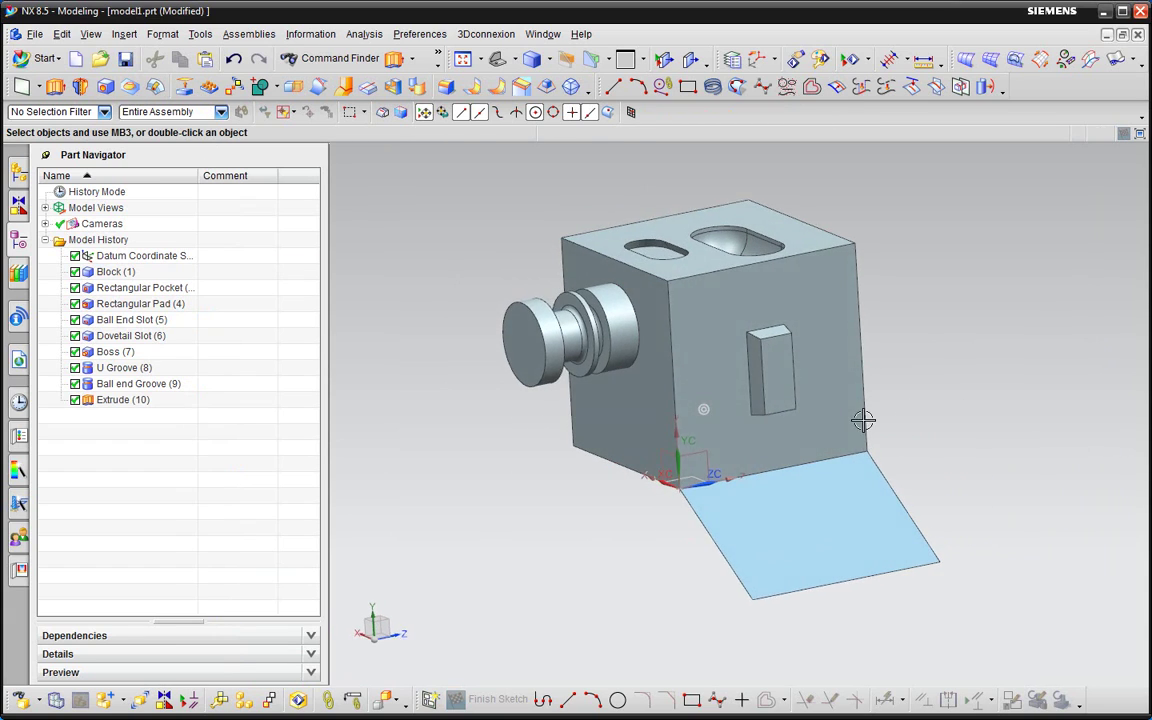
Launch the Dart feature and orbit to an oblique view of the block's front face
left_click(124, 34)
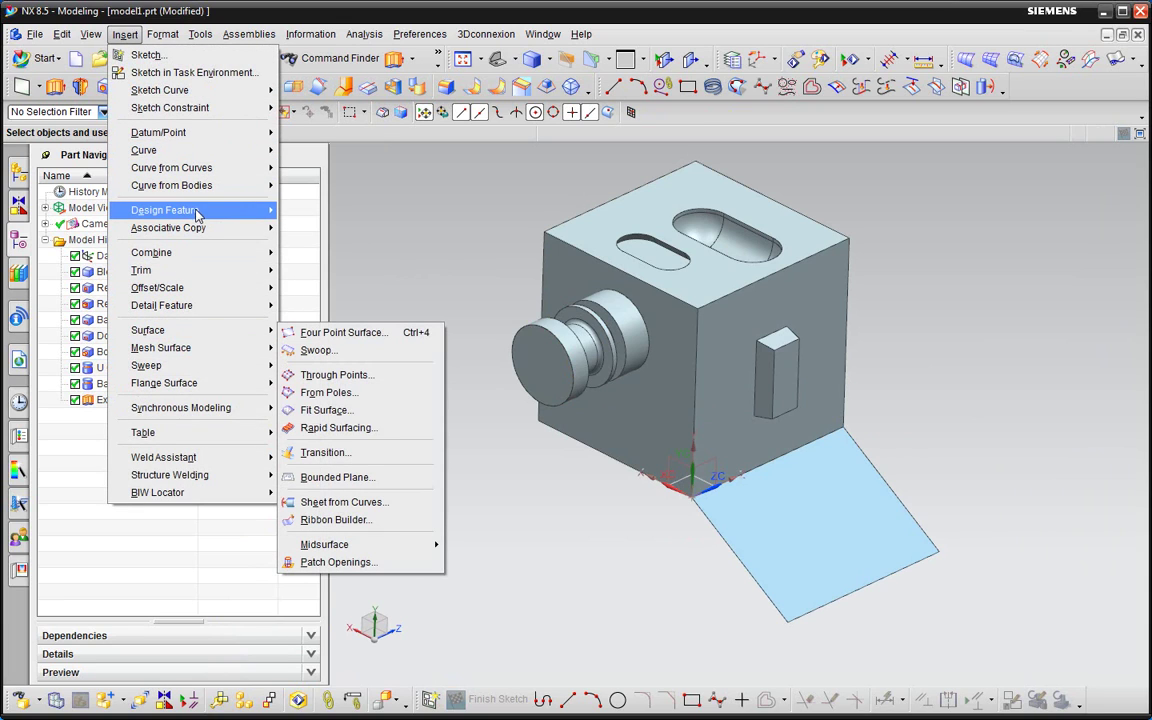
left_click(337, 478)
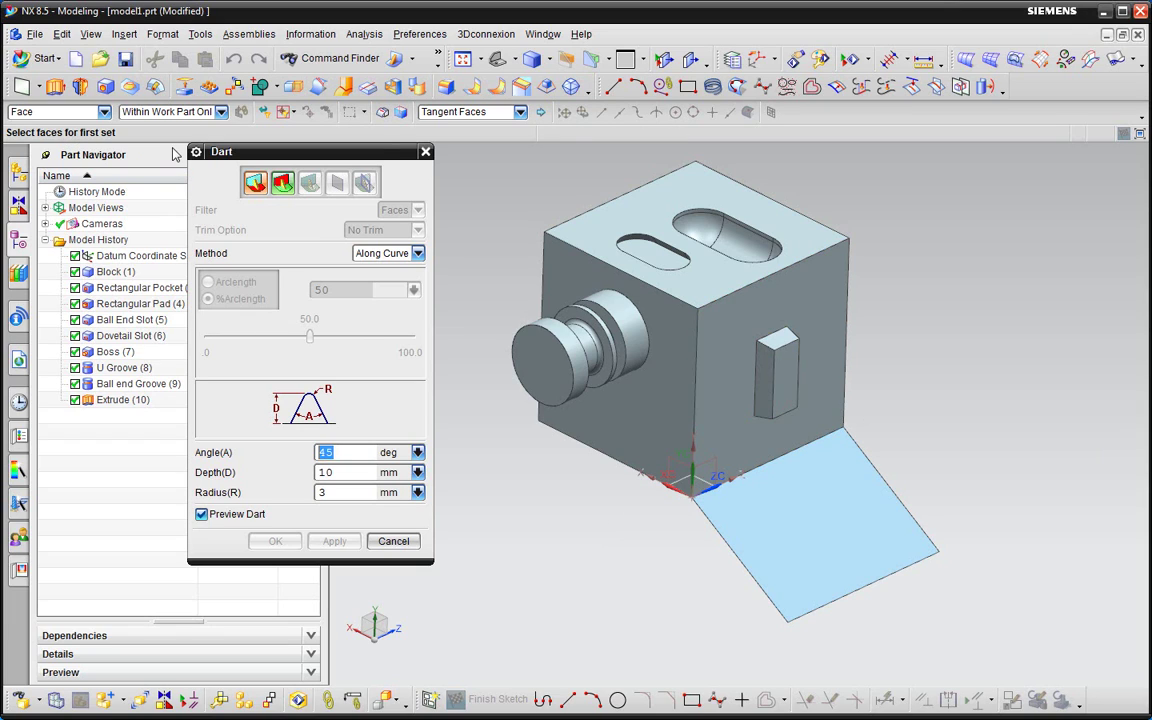
middle_click_drag(908, 404, 763, 397)
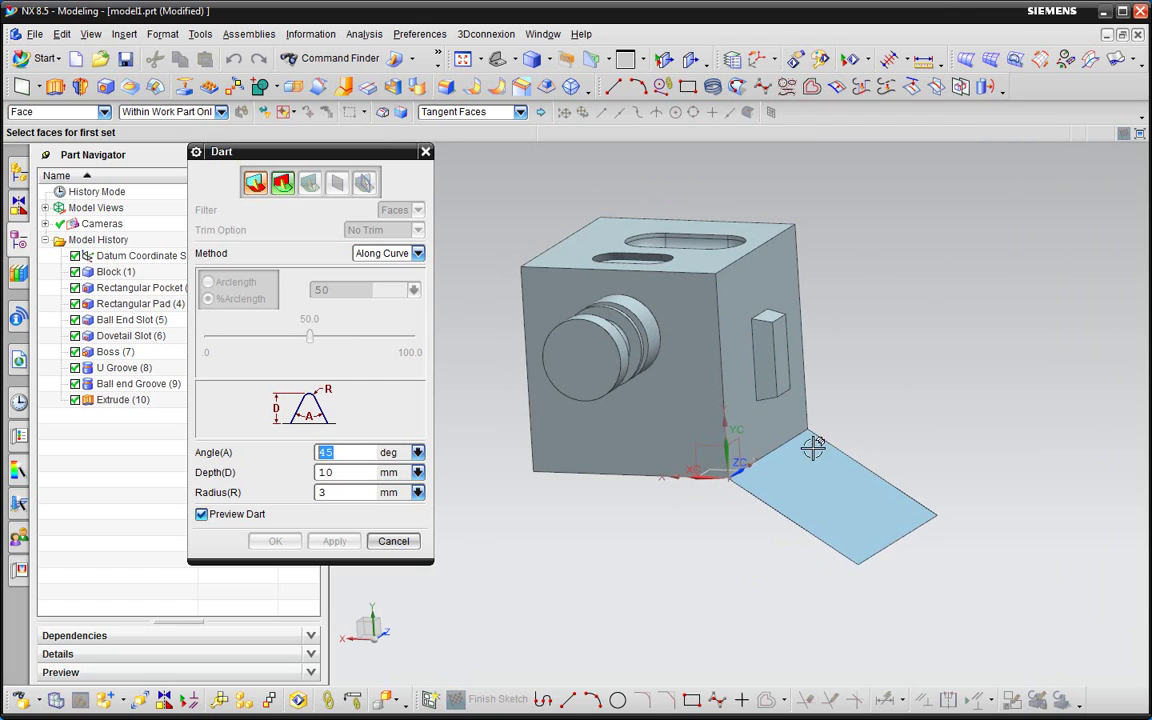
mouse_move(815, 445)
middle_mouse_down()
mouse_move(903, 458)
mouse_move(797, 487)
middle_mouse_up()
middle_click_drag(905, 494, 818, 483)
scroll(818, 483, "up", 2)
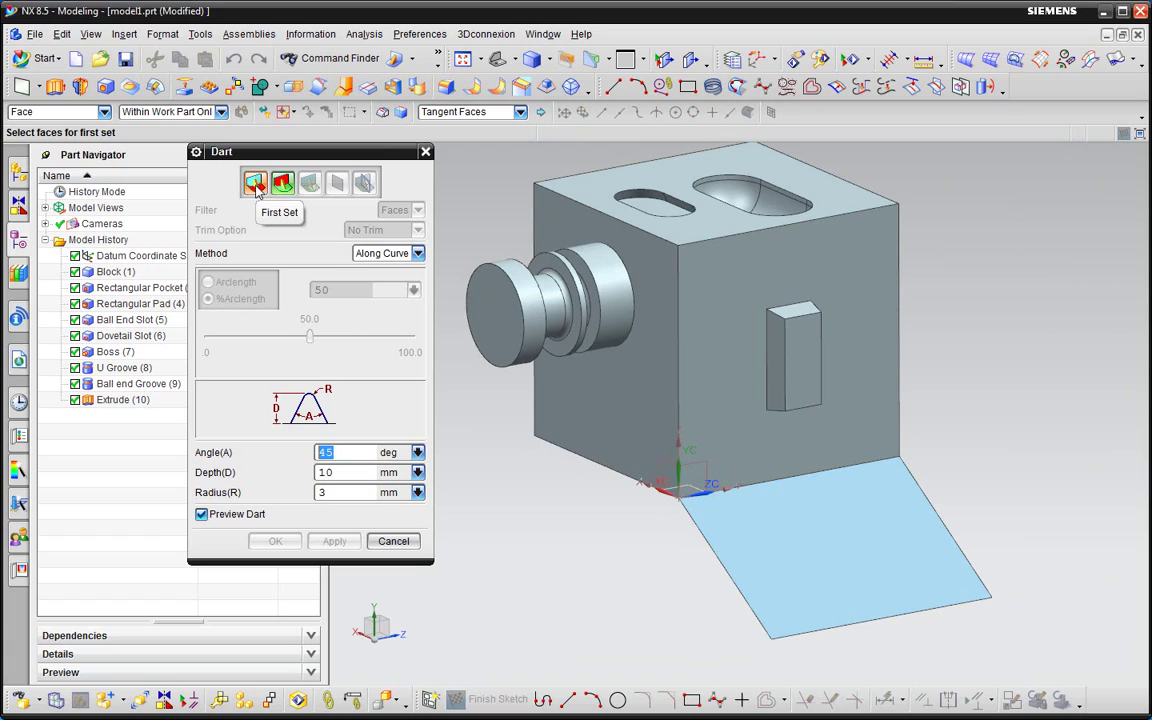
Use the front face and extruded sheet as the dart's face sets, positioned at 30.7% arclength
left_click(750, 440)
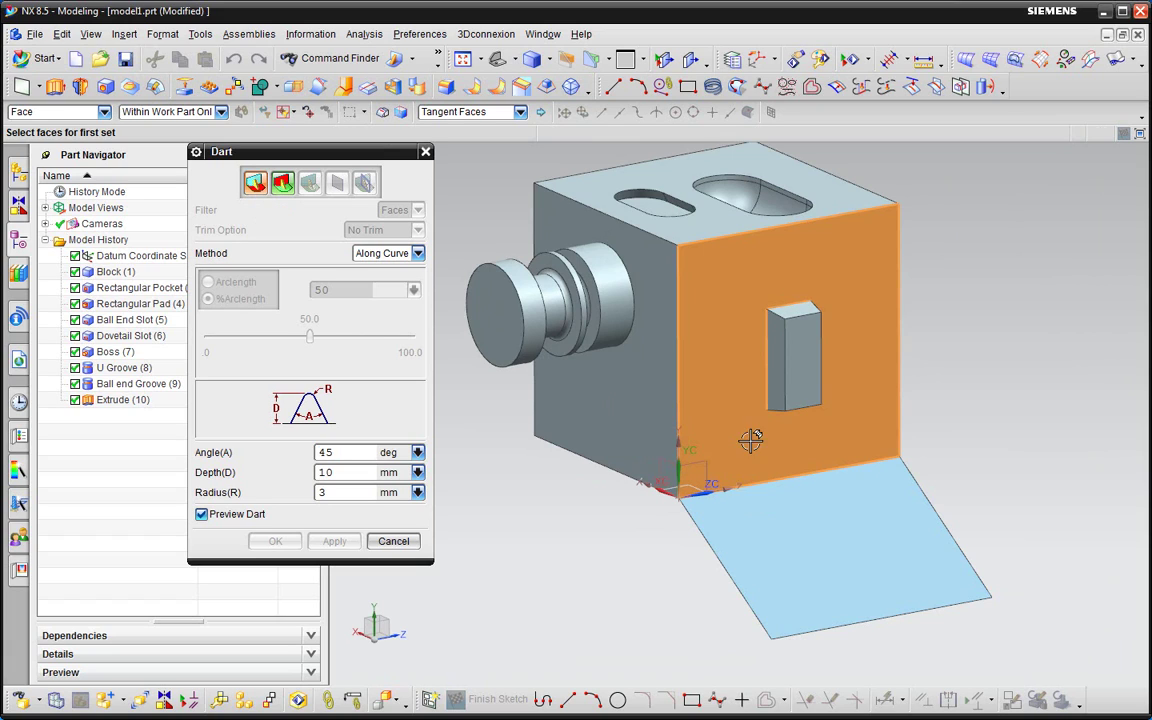
left_click(282, 186)
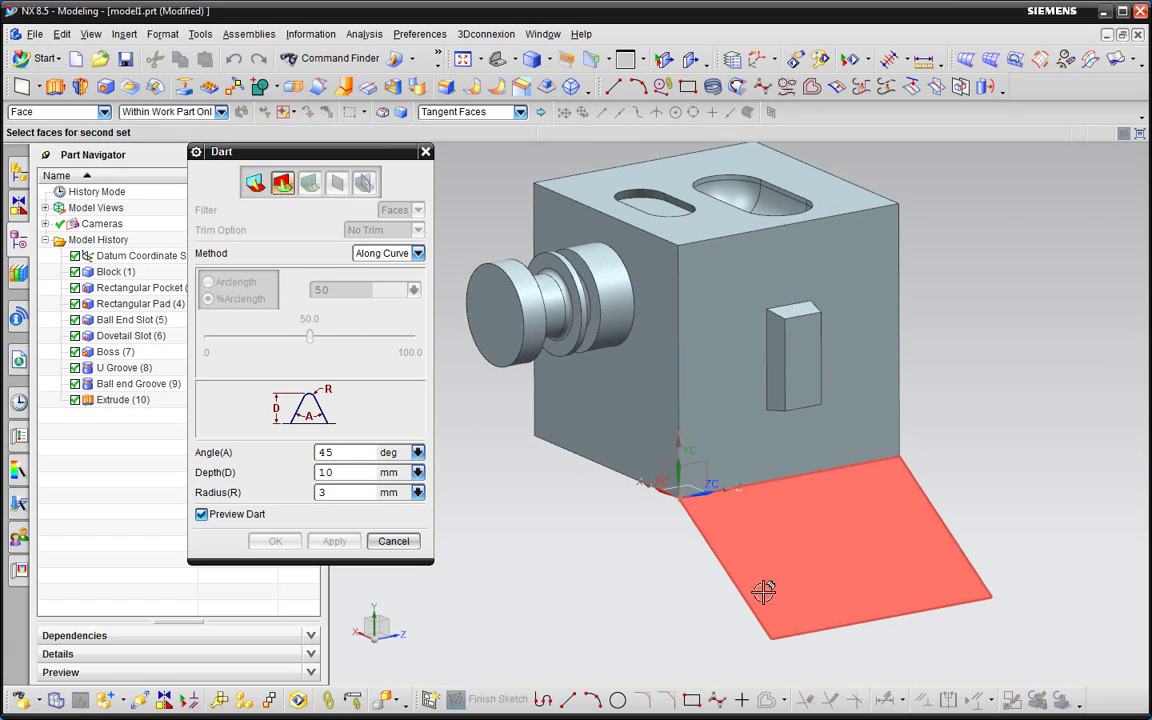
left_click(758, 562)
middle_click_drag(617, 560, 647, 549)
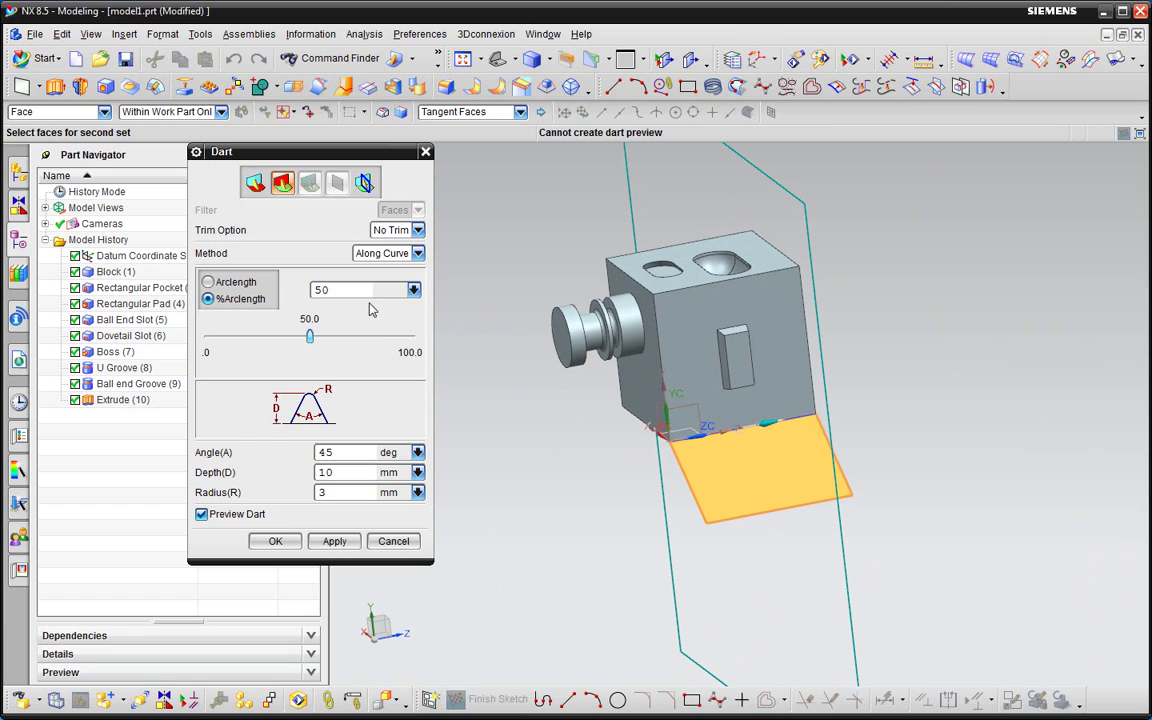
left_click_drag(313, 338, 294, 346)
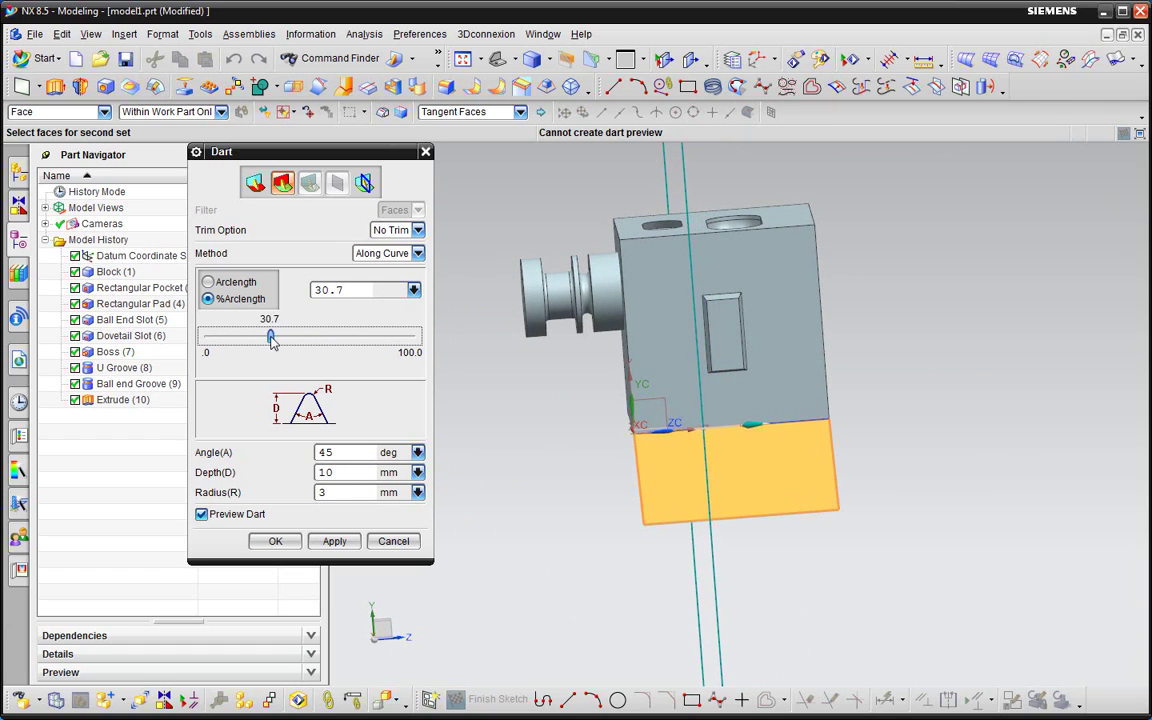
Slide the dart to 21.3% arclength and orbit to check the preview
mouse_move(289, 339)
left_mouse_down()
mouse_move(262, 337)
mouse_move(283, 340)
left_mouse_up()
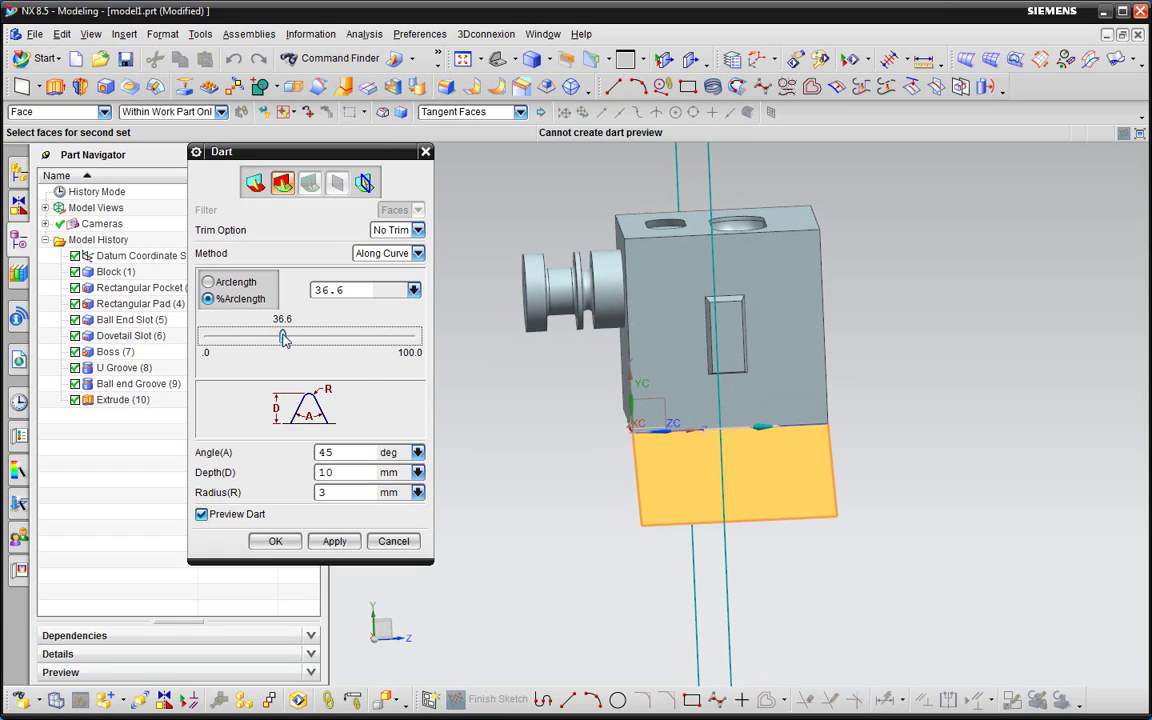
left_click_drag(285, 339, 253, 339)
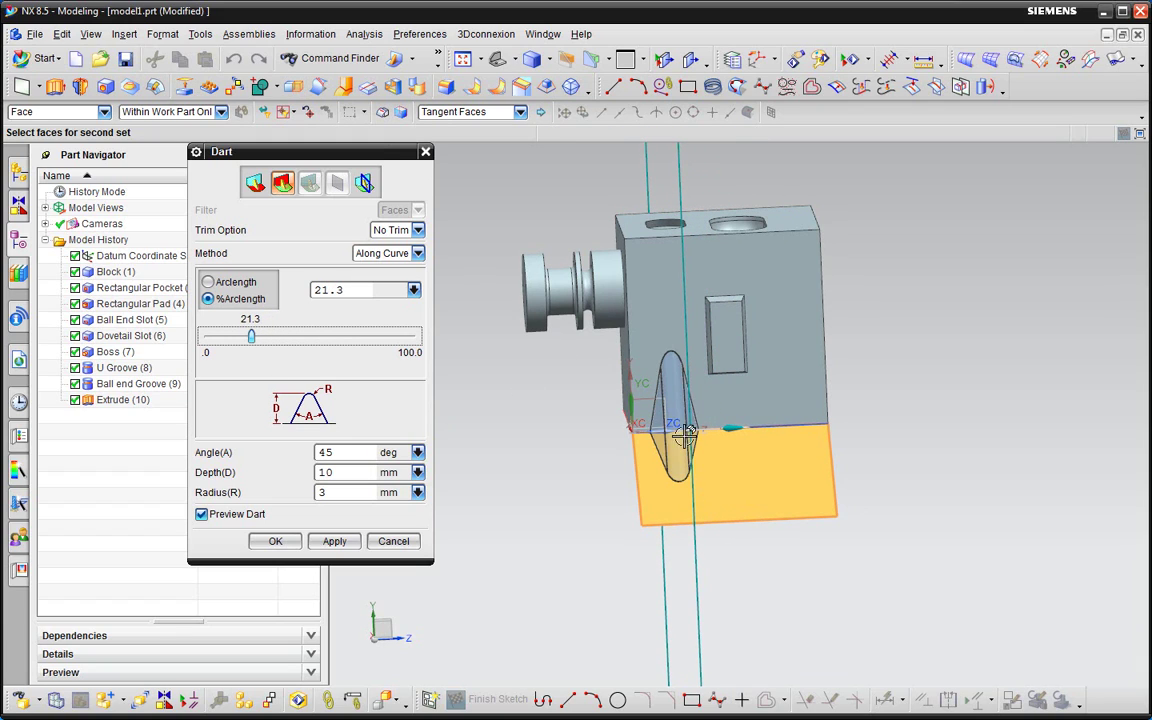
middle_click_drag(815, 425, 825, 422)
Change the dart to a 30° angle and 5 mm depth, keeping the 2 mm radius
scroll(517, 481, "up", 2)
scroll(599, 483, "up", 1)
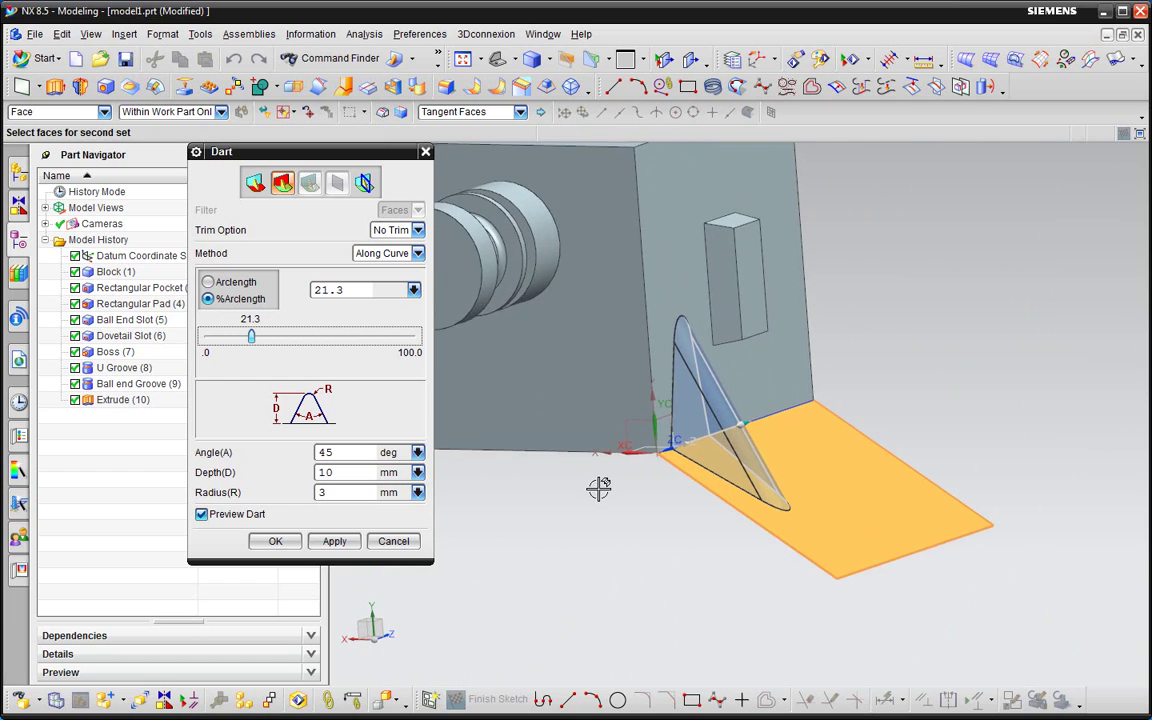
double_click(359, 453)
type("3")
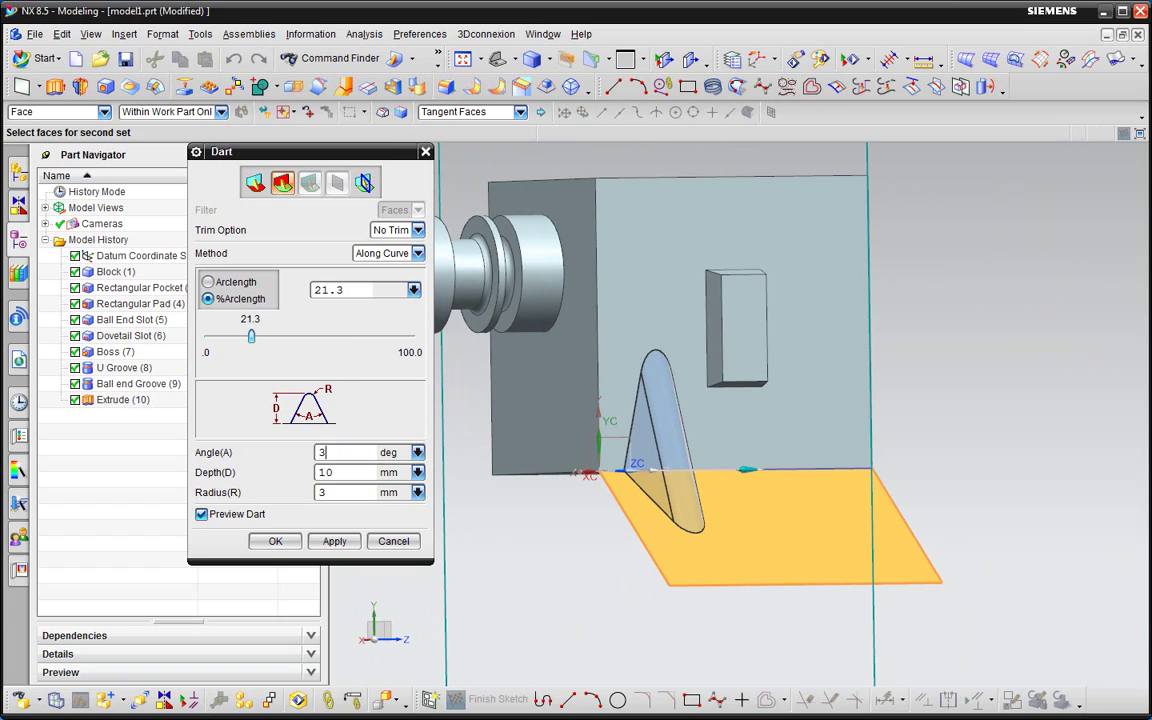
type("0")
key("Return")
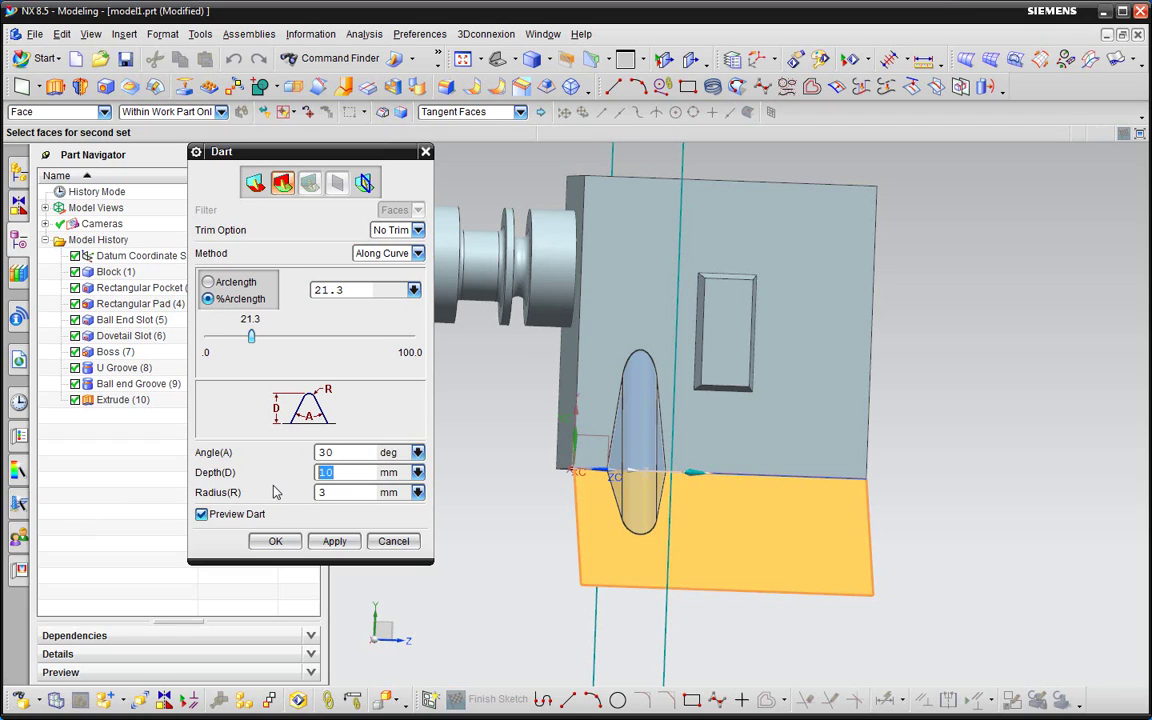
type("5")
key("Return")
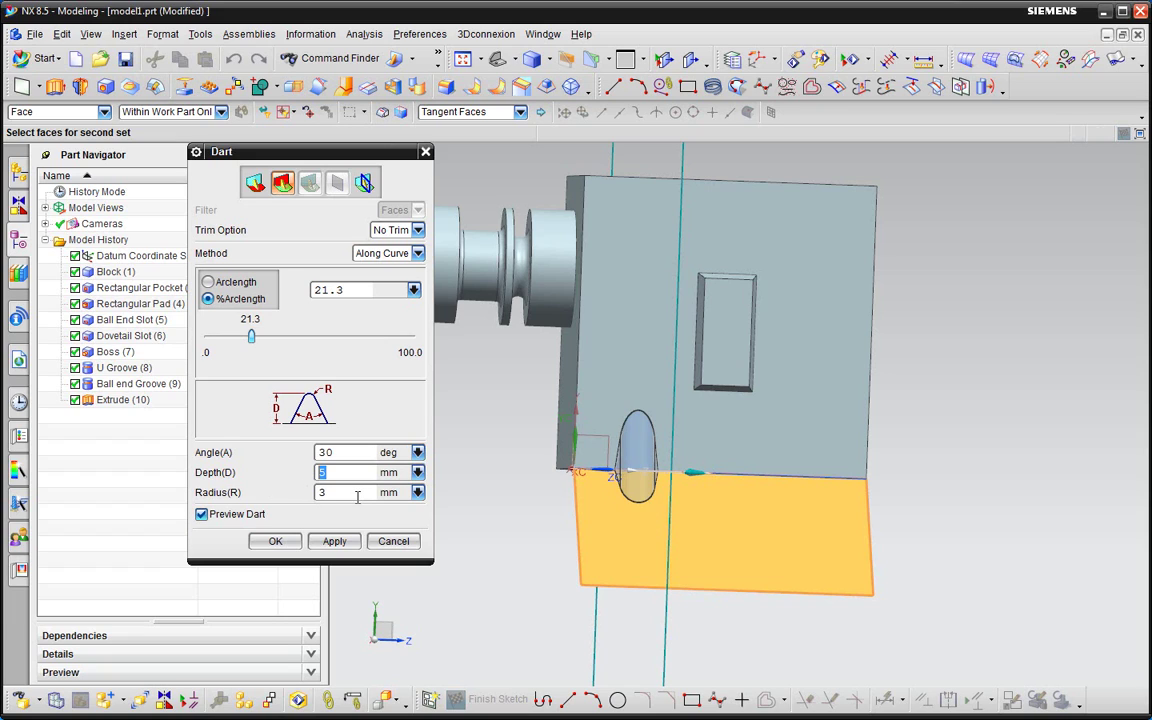
key("Tab")
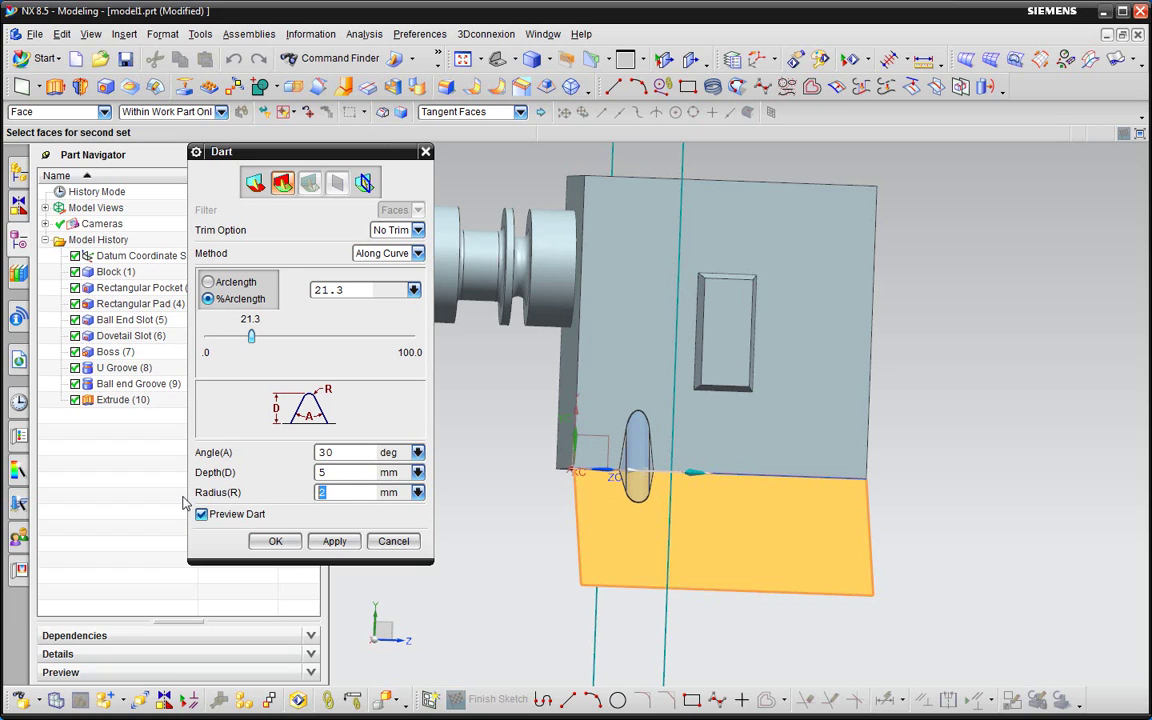
mouse_move(640, 480)
middle_mouse_down()
mouse_move(733, 496)
mouse_move(710, 483)
middle_mouse_up()
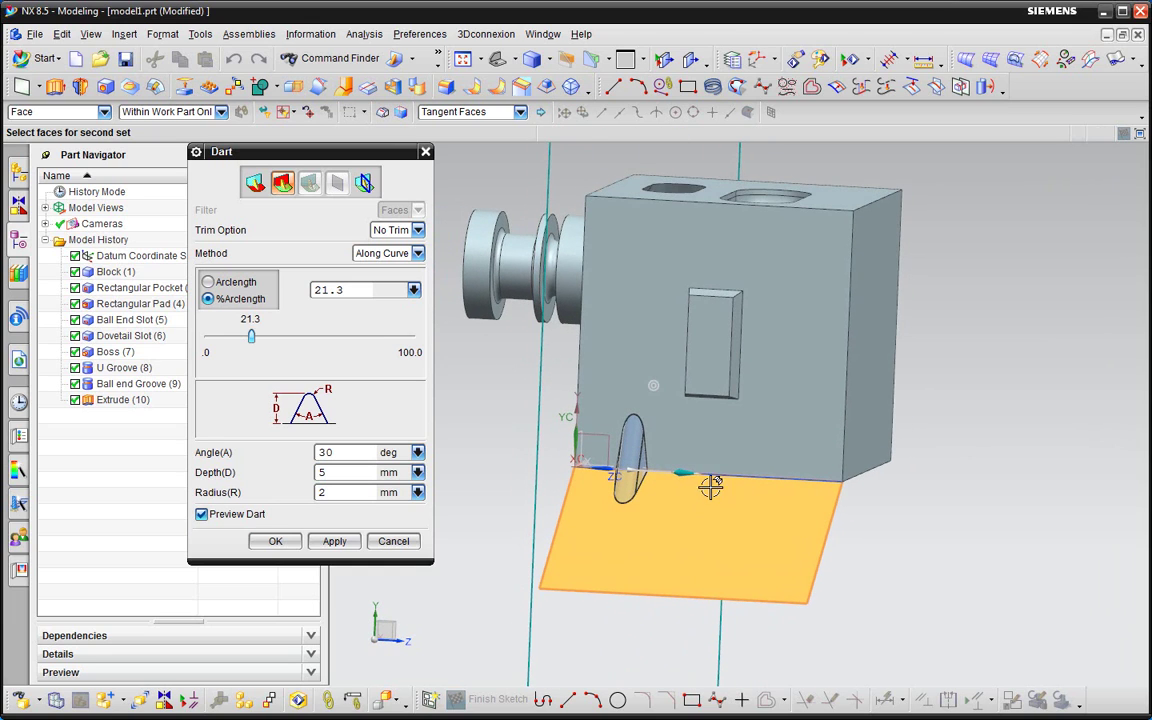
Slide the dart from 21.3% to 48.8% arclength and orbit to view the preview
left_click_drag(251, 338, 301, 338)
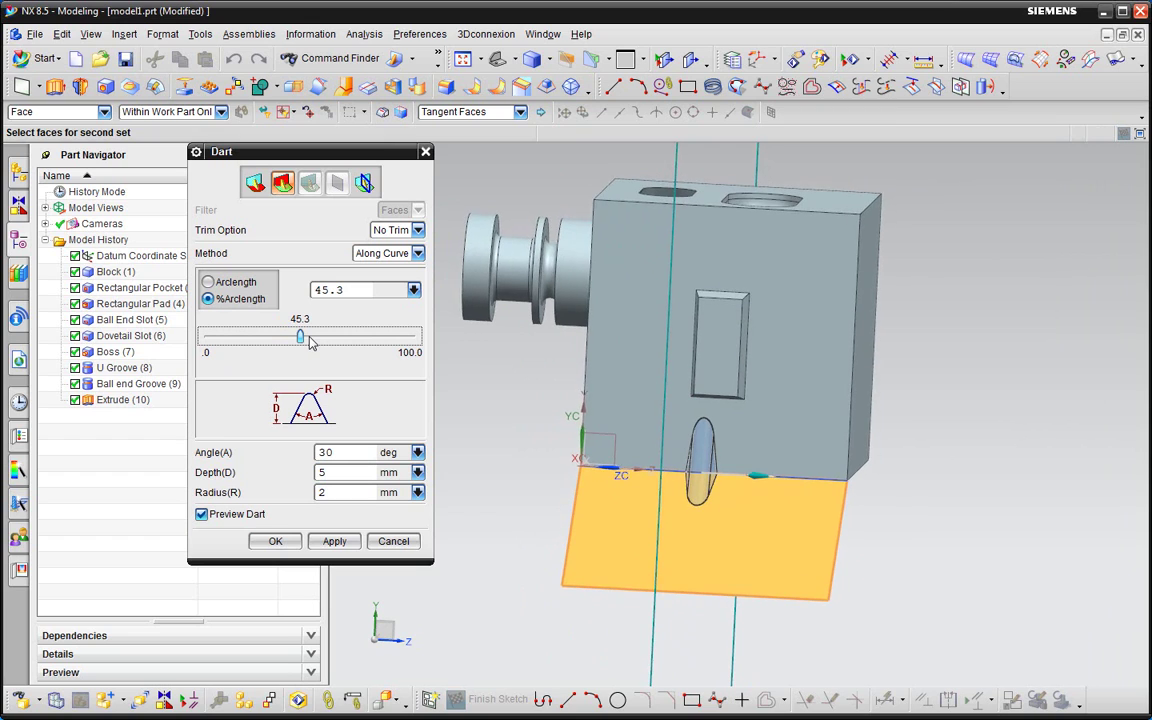
left_click_drag(301, 338, 308, 338)
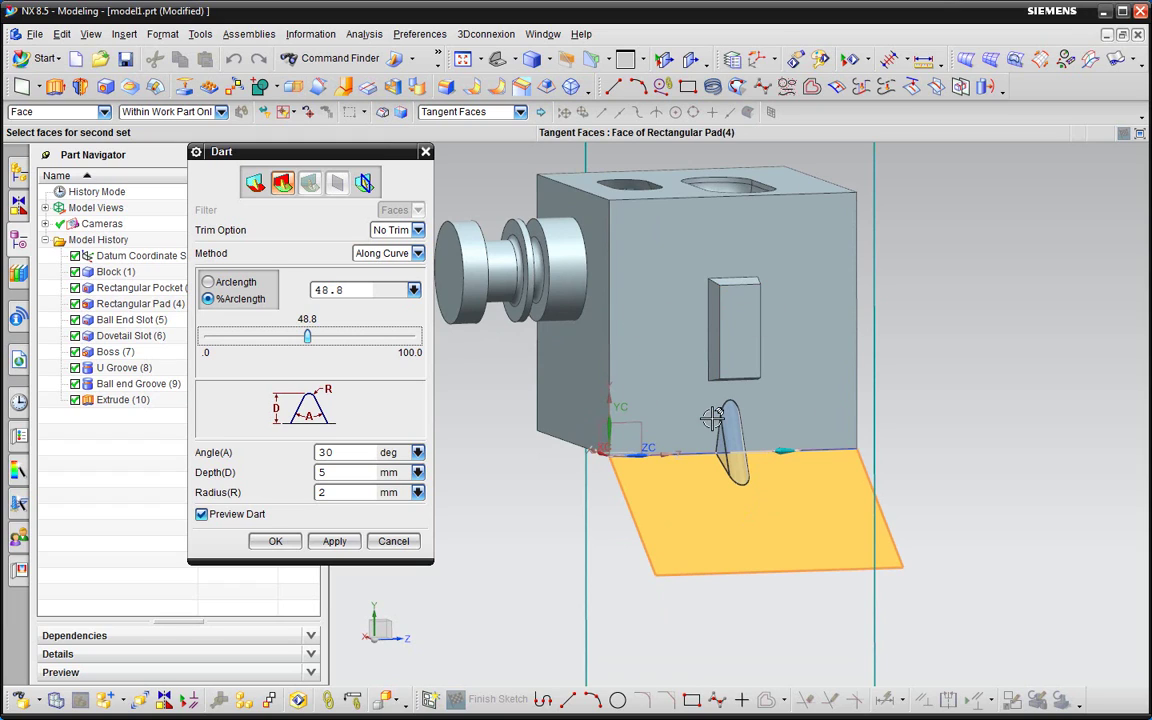
left_click(734, 306)
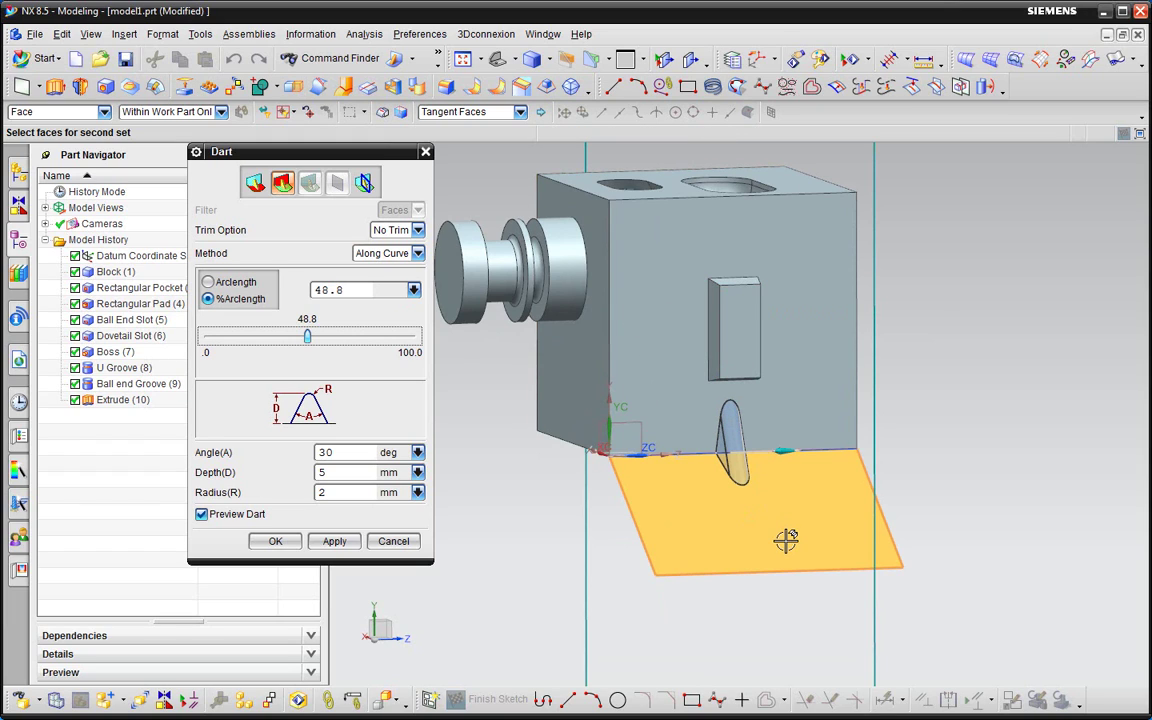
mouse_move(604, 357)
middle_mouse_down()
mouse_move(692, 468)
mouse_move(609, 463)
mouse_move(645, 440)
middle_mouse_up()
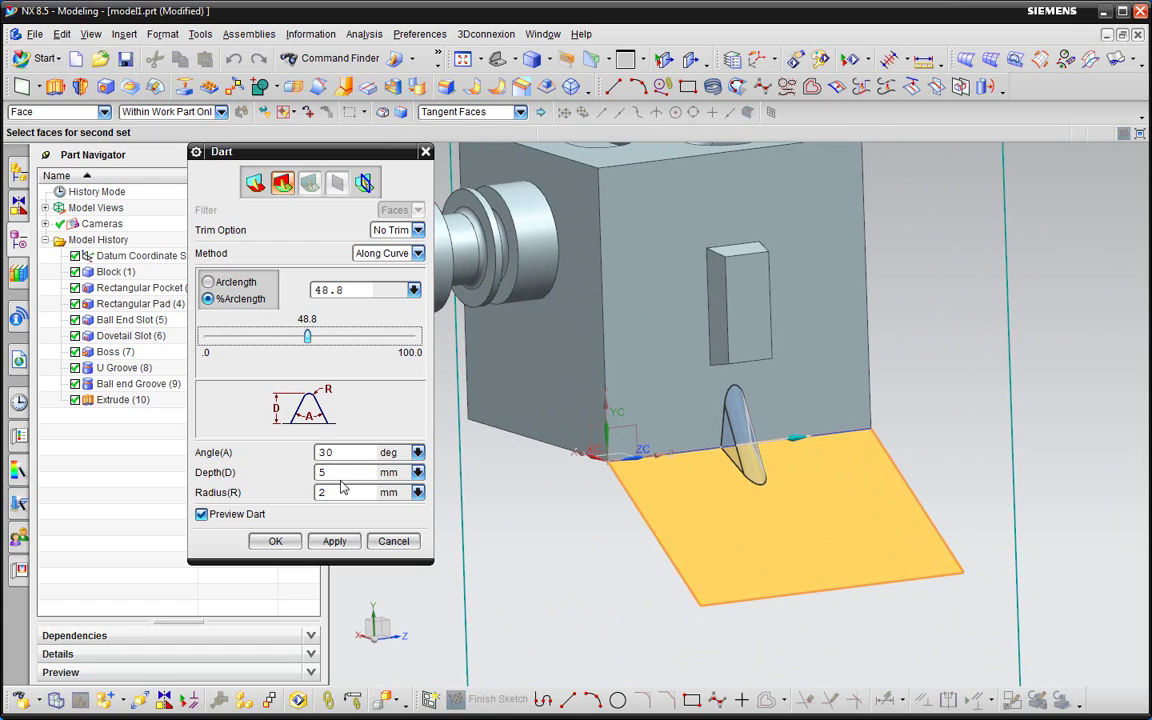
Set the dart angle to 45° and its depth to 6 mm
left_click_drag(348, 460, 276, 455)
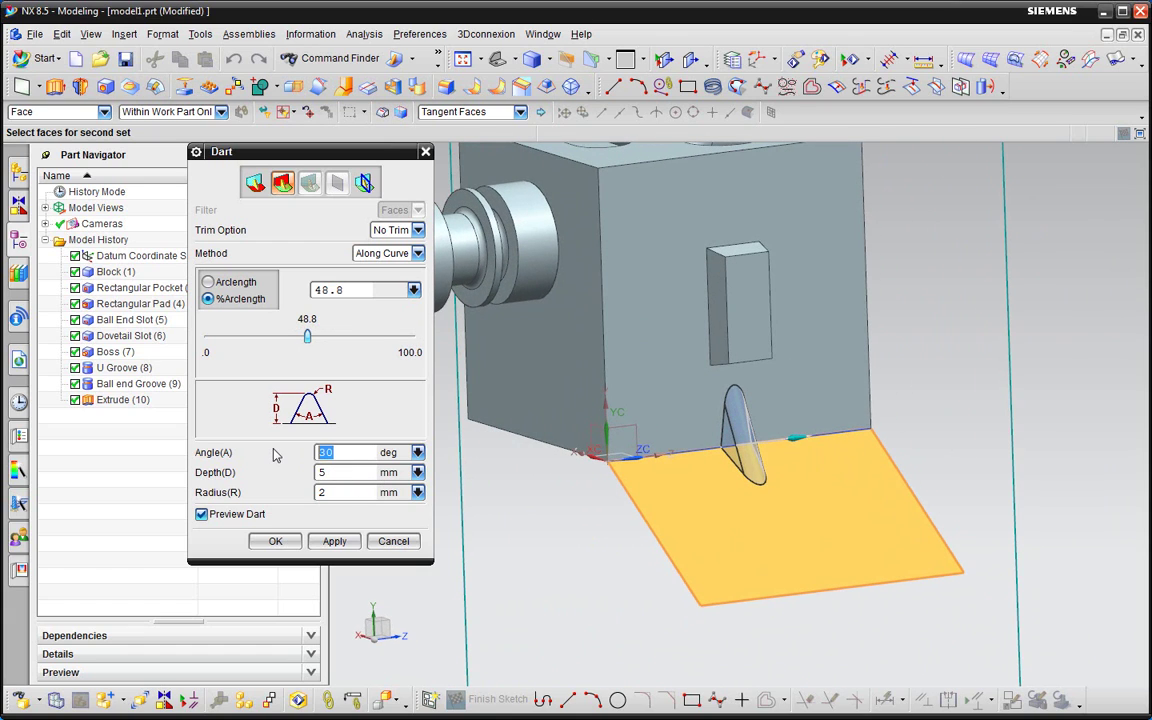
type("45")
key("Return")
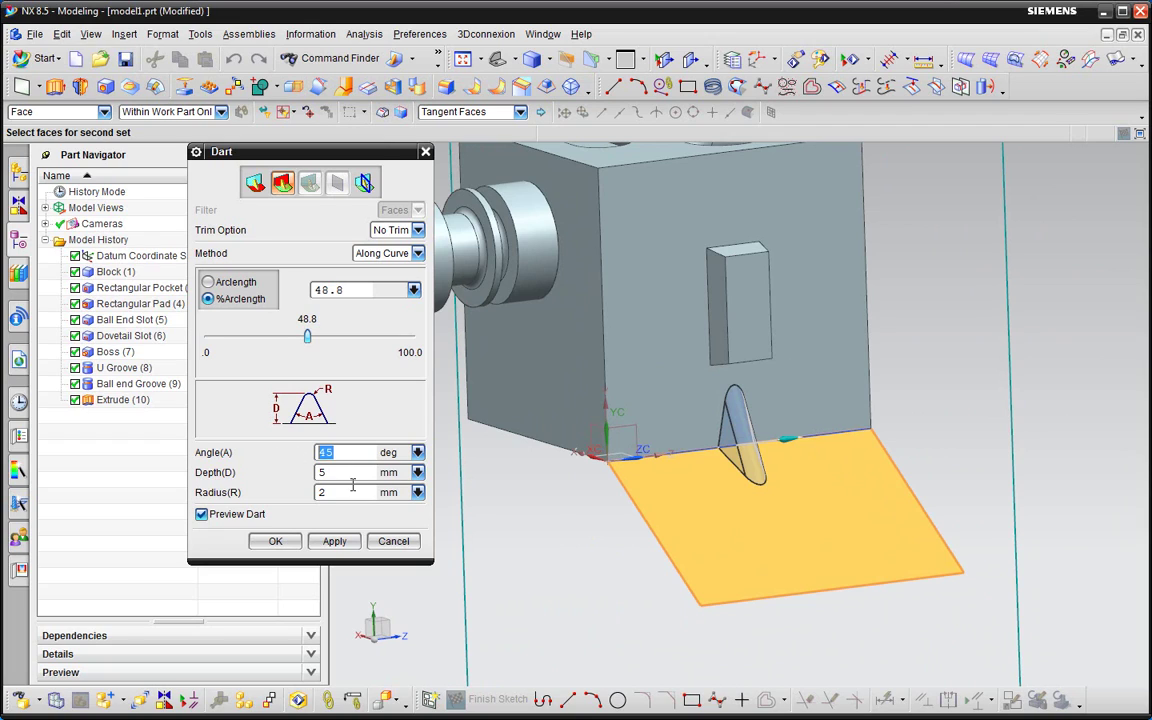
left_click_drag(345, 473, 259, 481)
type("7")
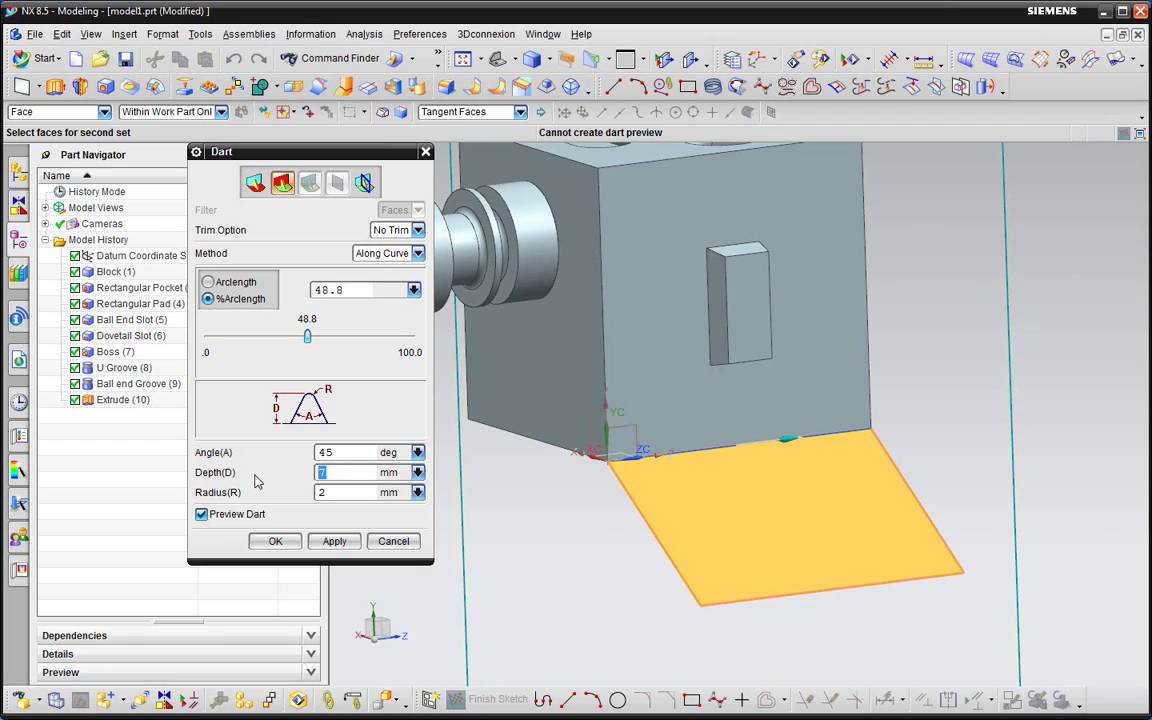
type("5")
key("Return")
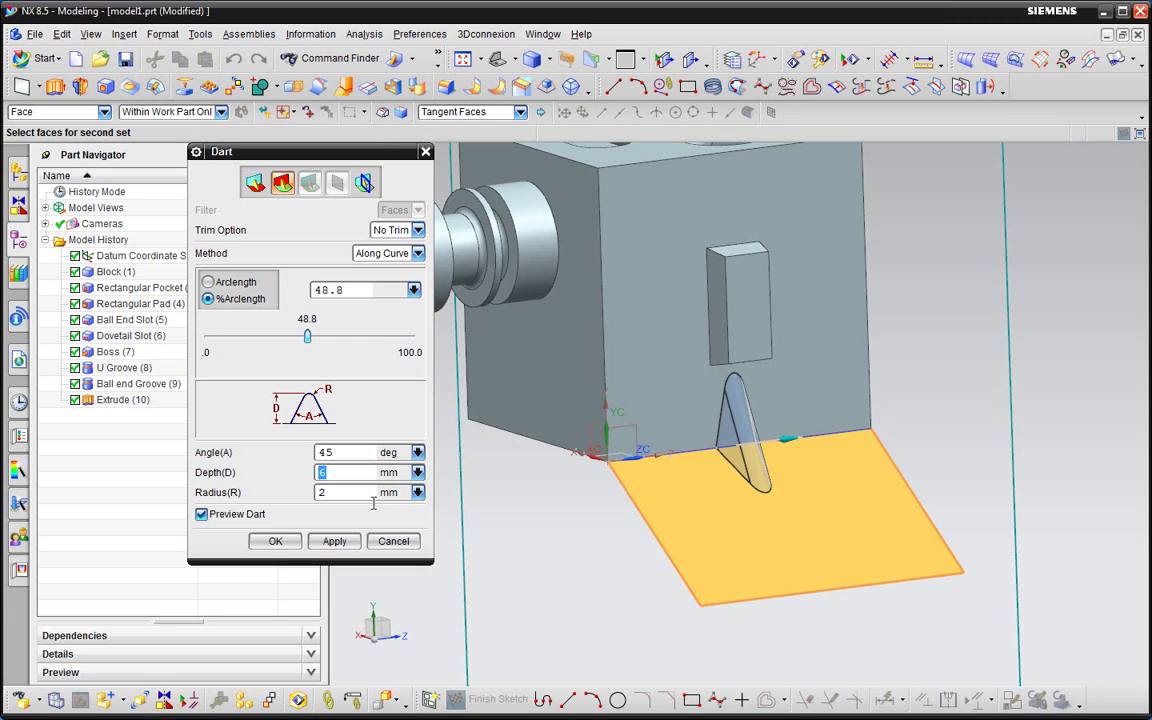
type("6")
Inspect the deeper dart from several angles, then create it
middle_click_drag(630, 509, 866, 419)
scroll(789, 380, "up", 3)
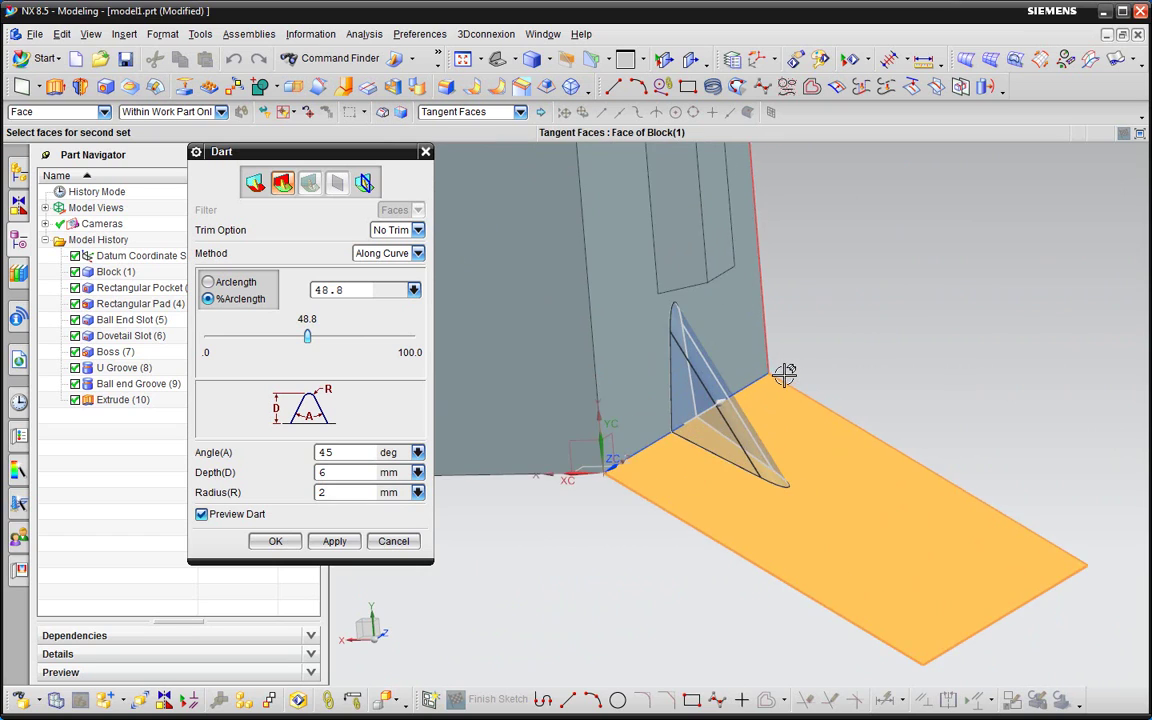
middle_click_drag(784, 373, 776, 429)
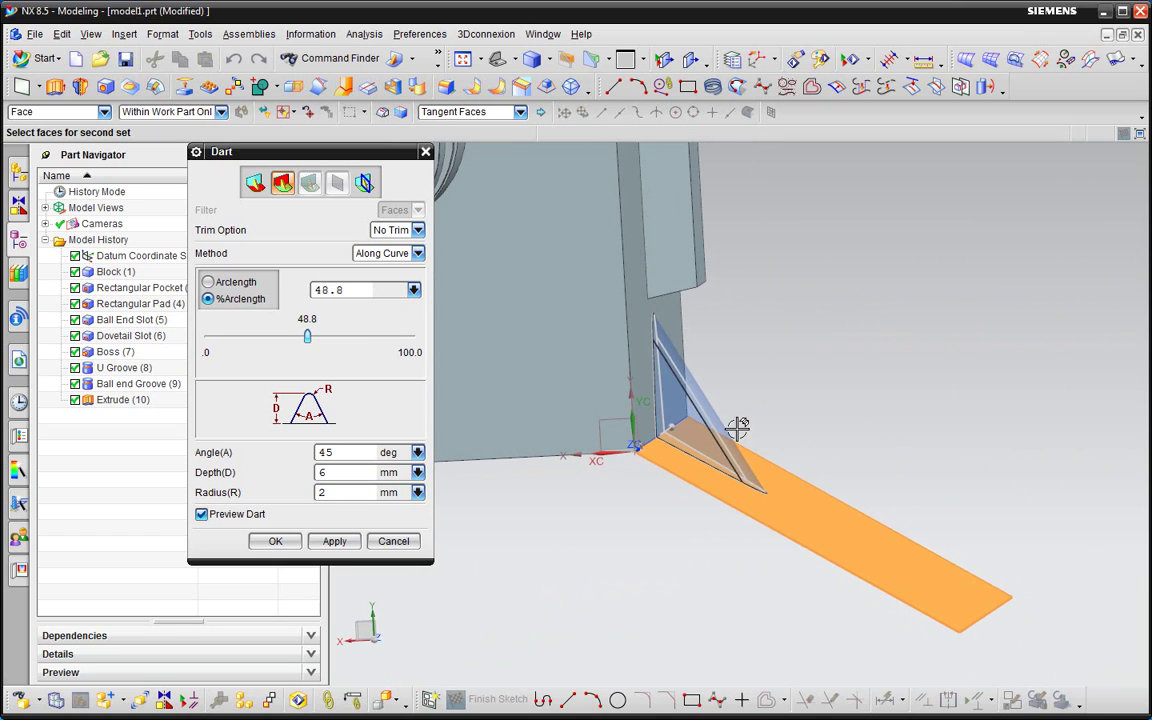
middle_click_drag(663, 481, 773, 486)
scroll(763, 485, "down", 3)
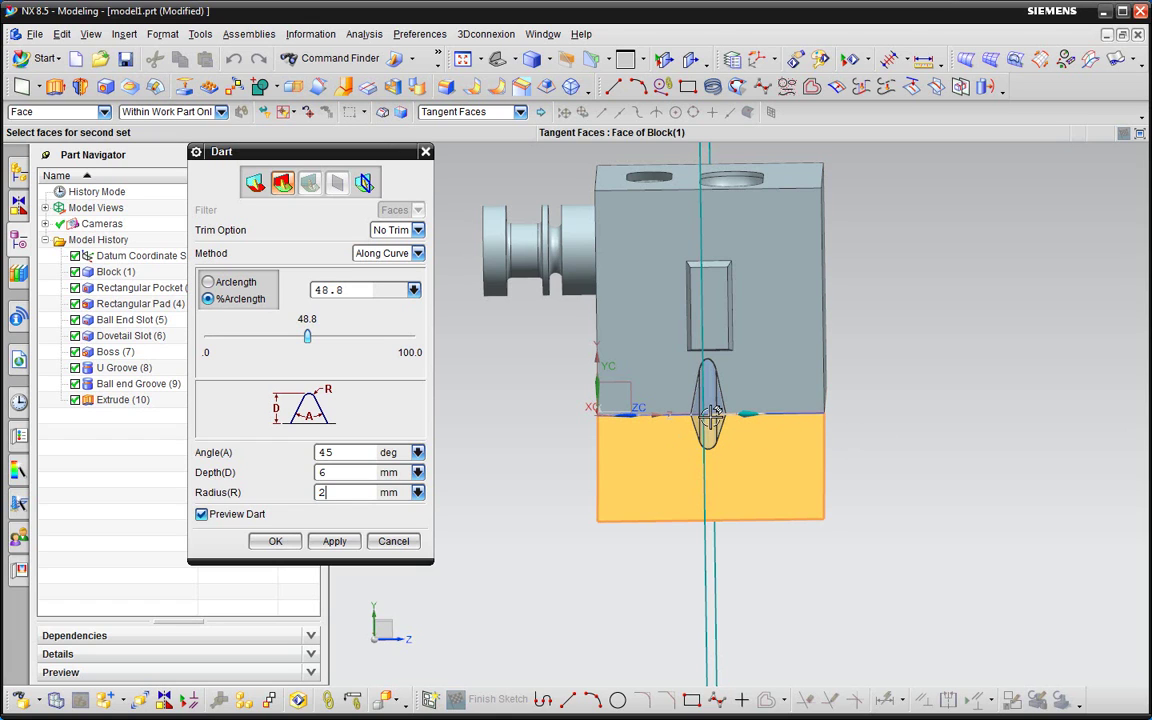
middle_click_drag(808, 420, 803, 424)
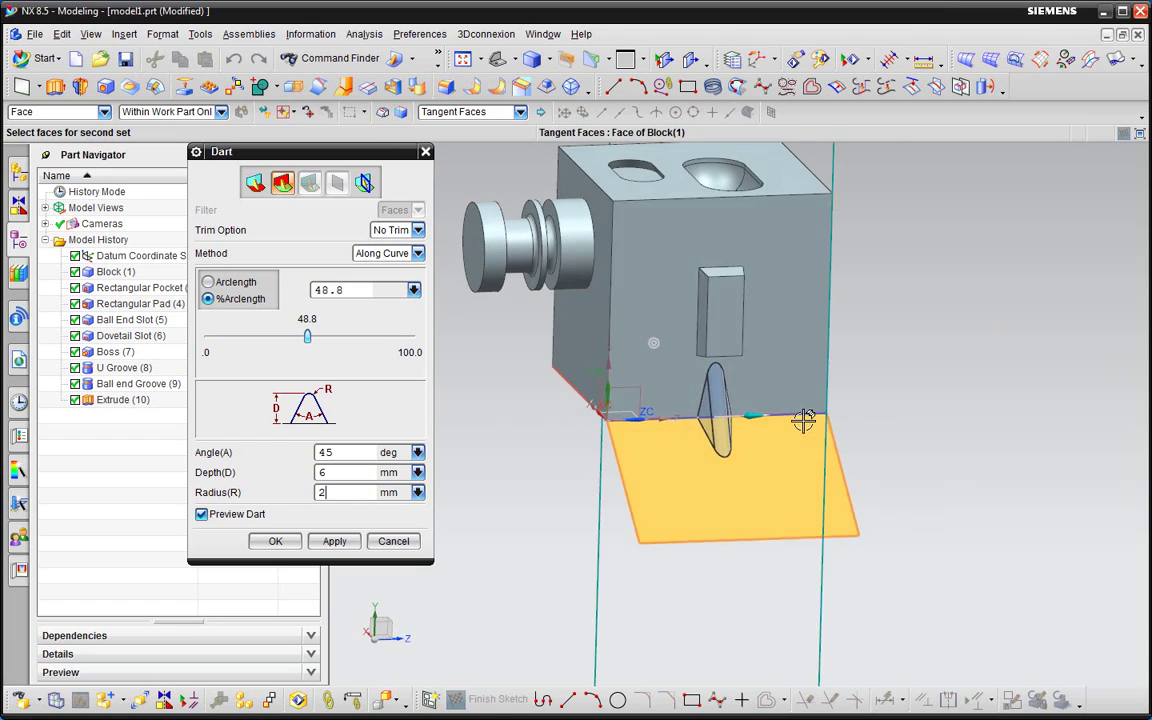
left_click(272, 540)
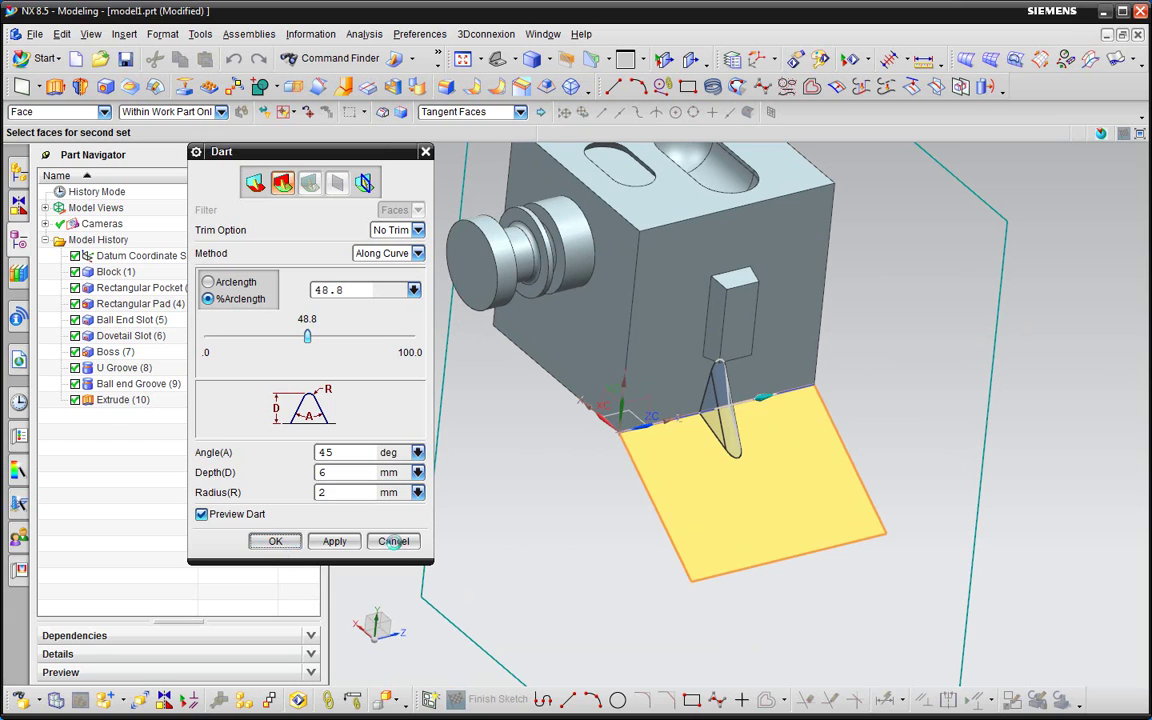
Clear the selection and snap the part to a standard side view, adjusting zoom
left_click(740, 462)
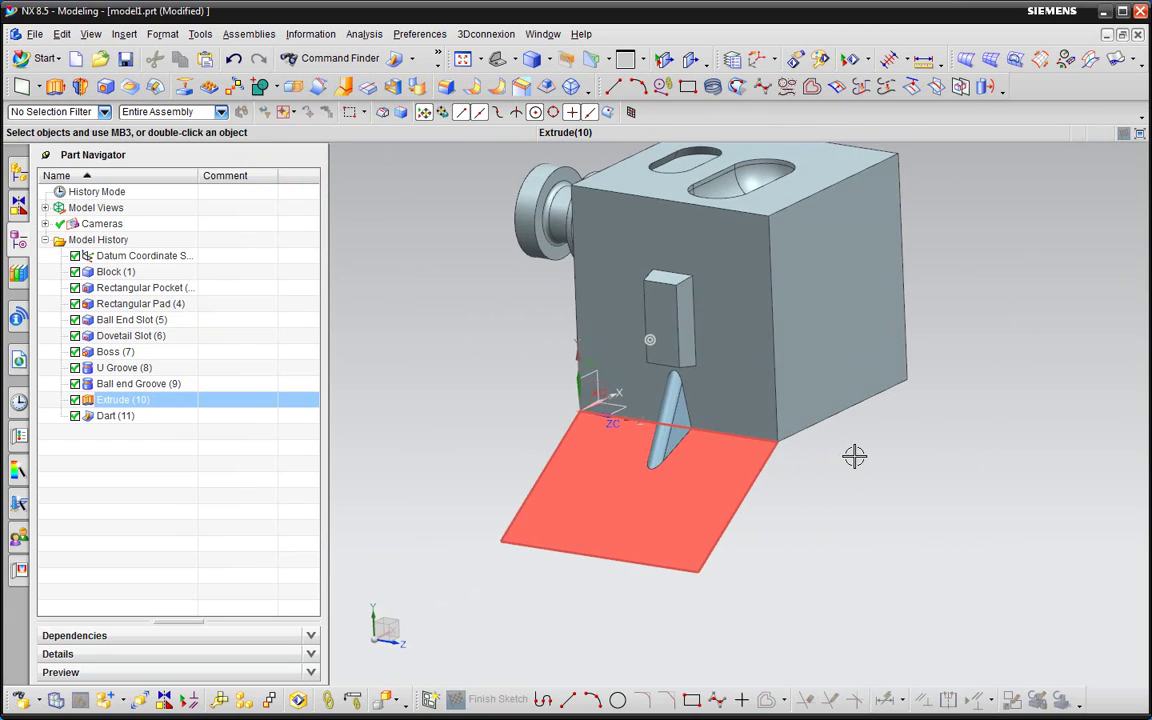
key("Escape")
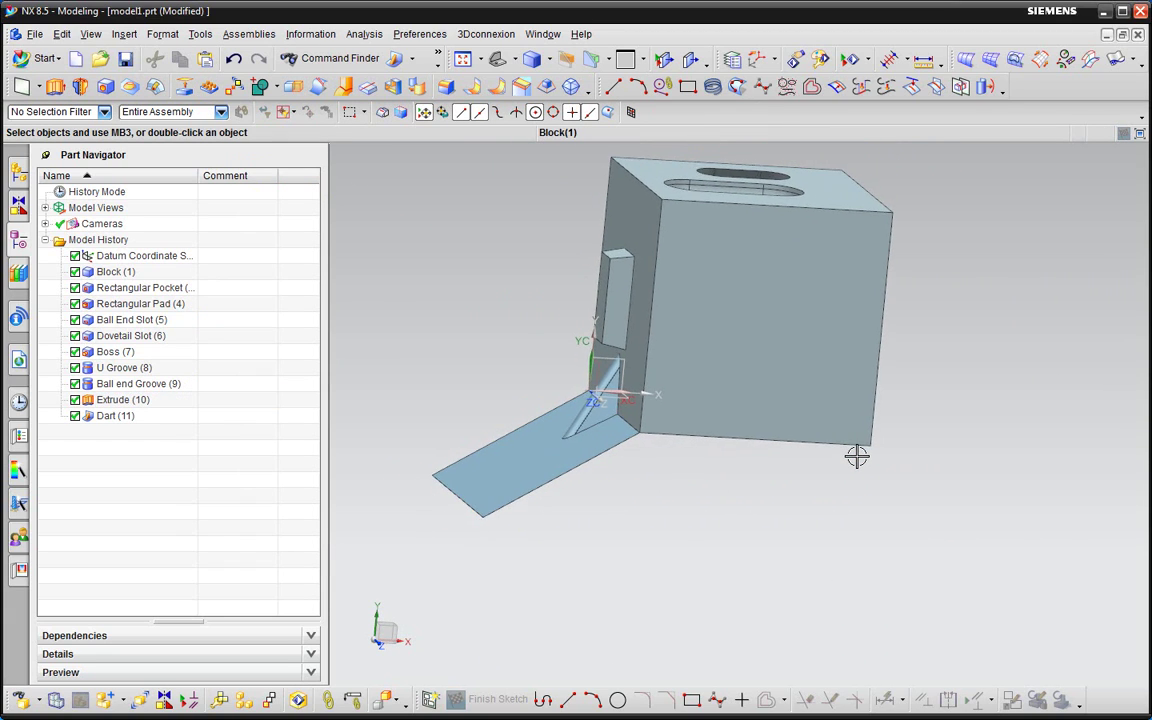
middle_click_drag(857, 456, 561, 124)
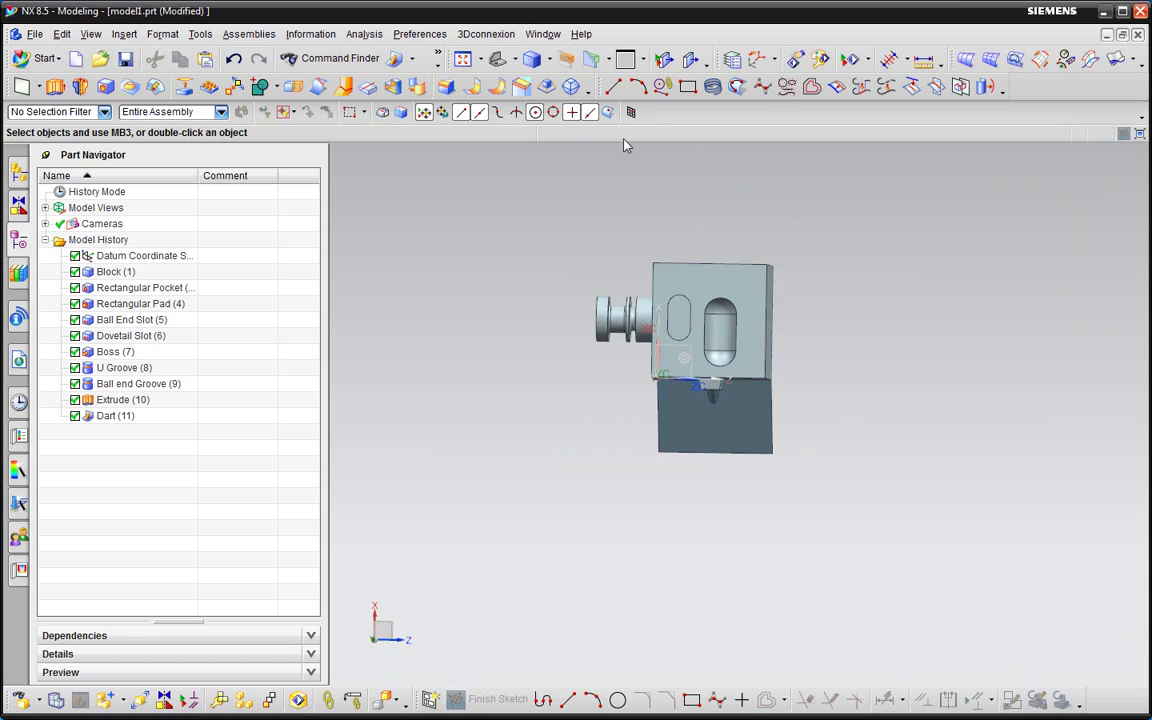
left_click(514, 59)
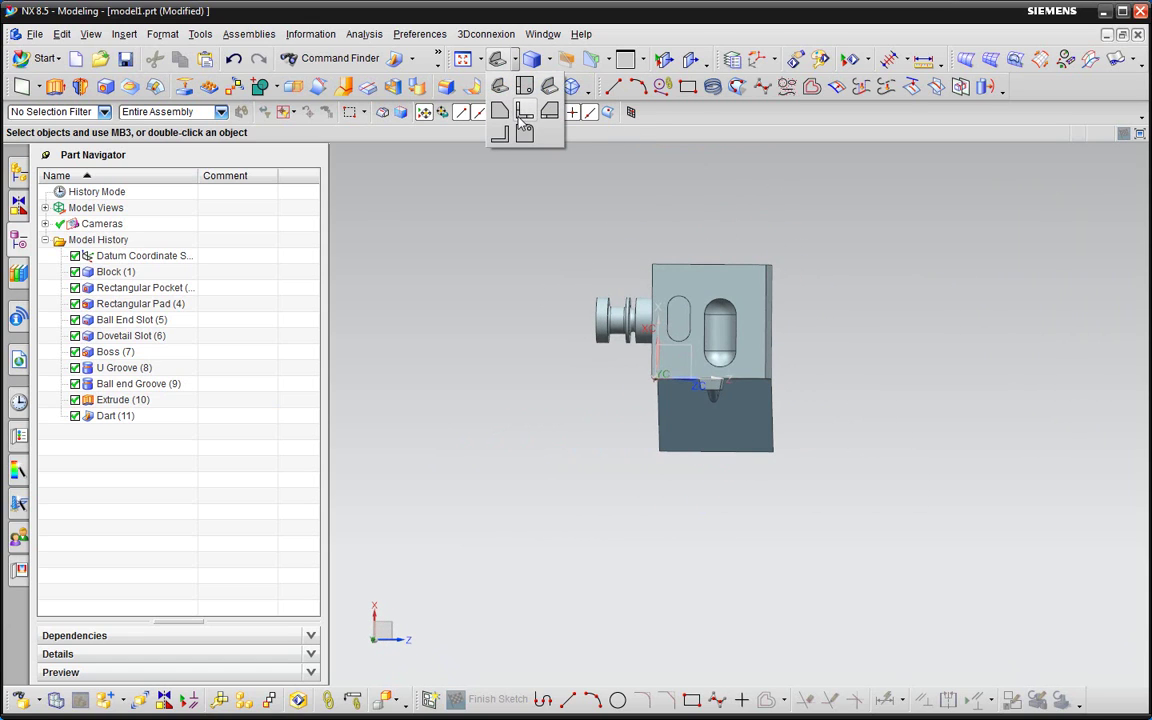
left_click(525, 117)
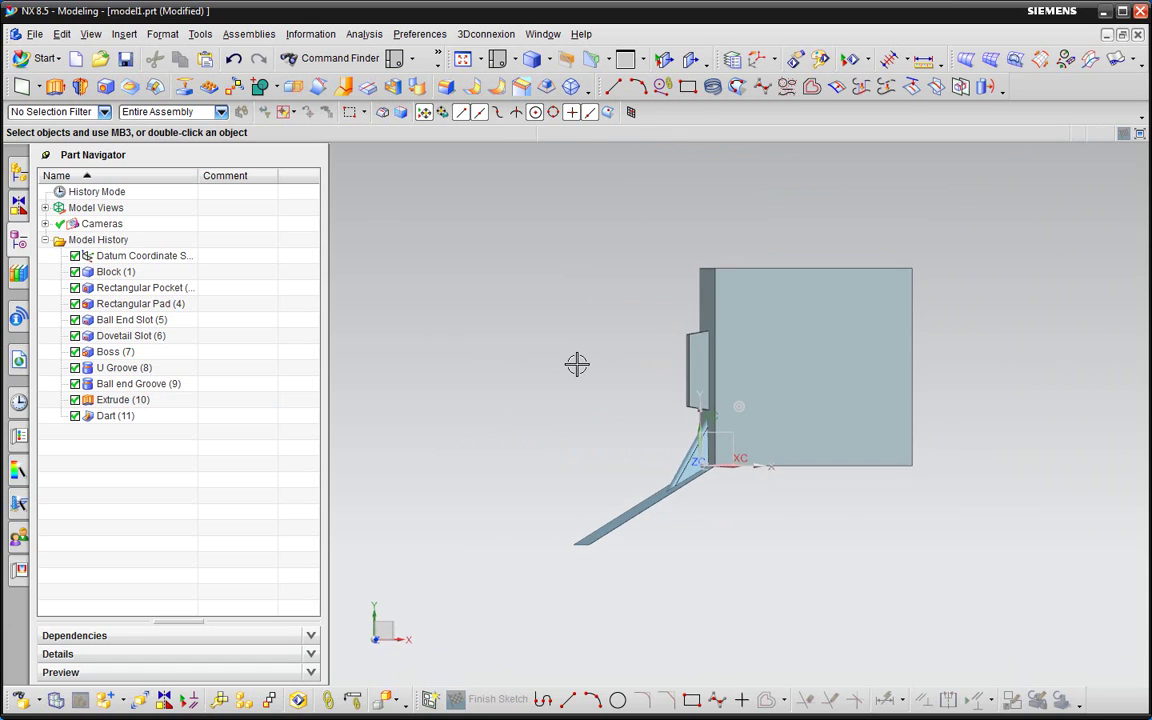
scroll(563, 333, "up", 3)
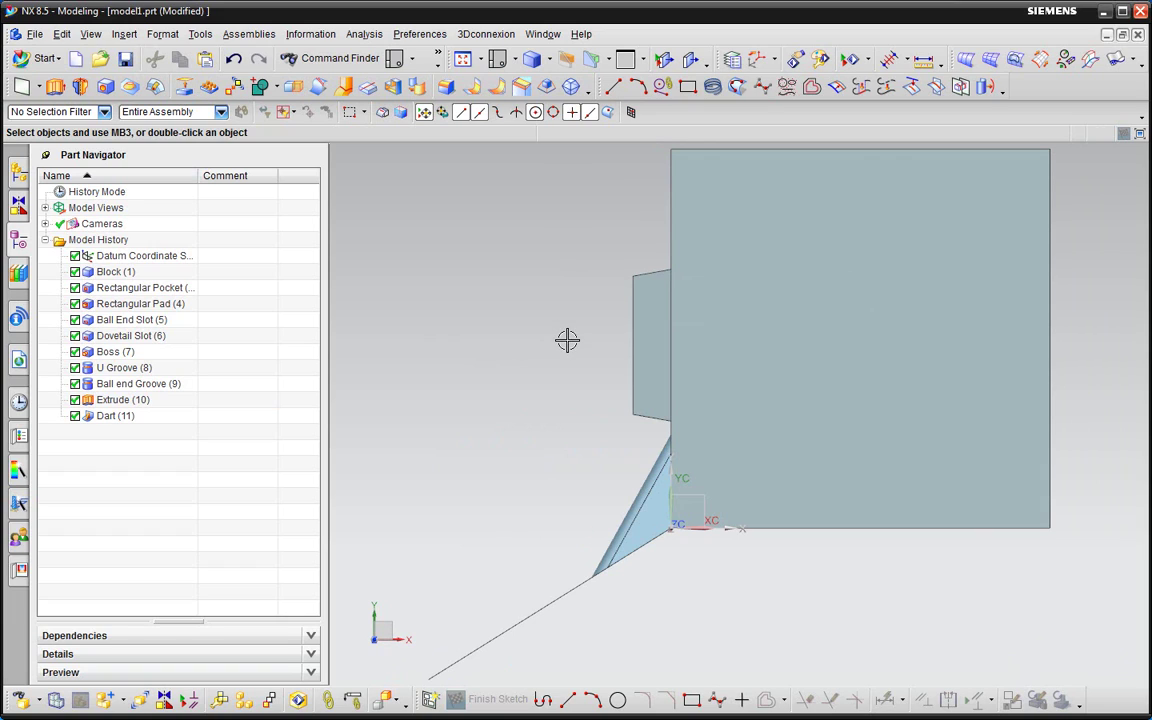
scroll(730, 466, "down", 3)
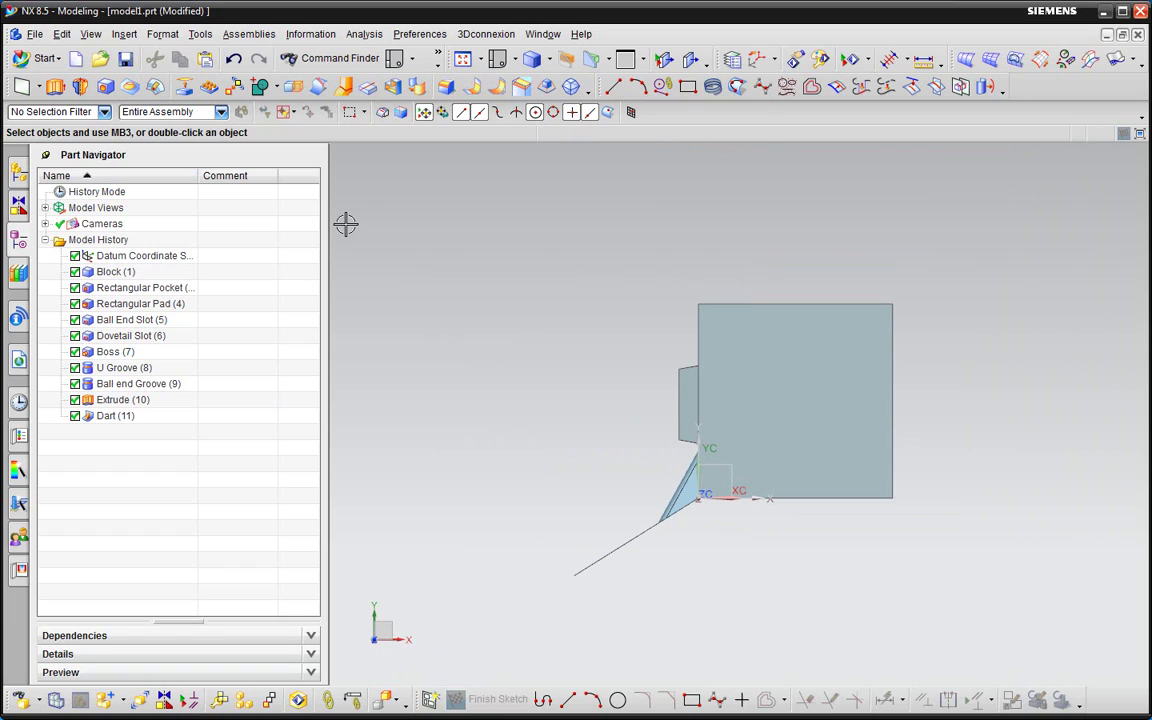
Draw a five-point studio spline right of the block, nudging its bottom point to reshape it
left_click(762, 88)
scroll(545, 417, "down", 2)
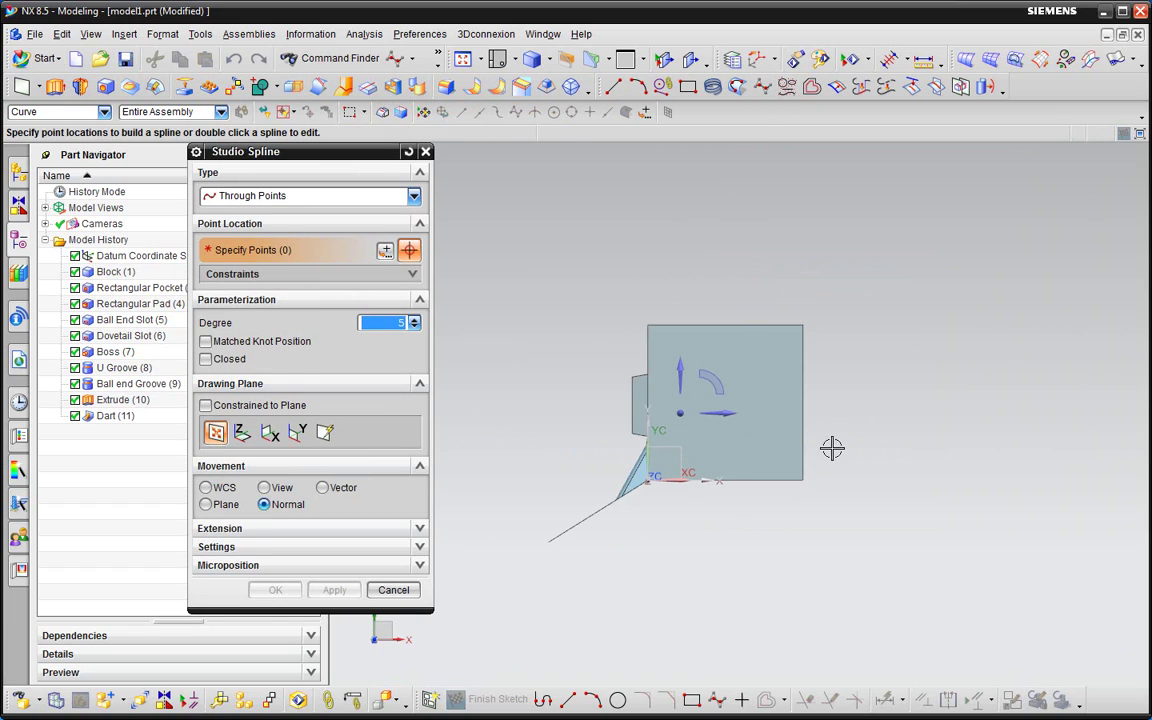
middle_click_drag(832, 448, 738, 453, "shift")
left_click(796, 357)
left_click(768, 403)
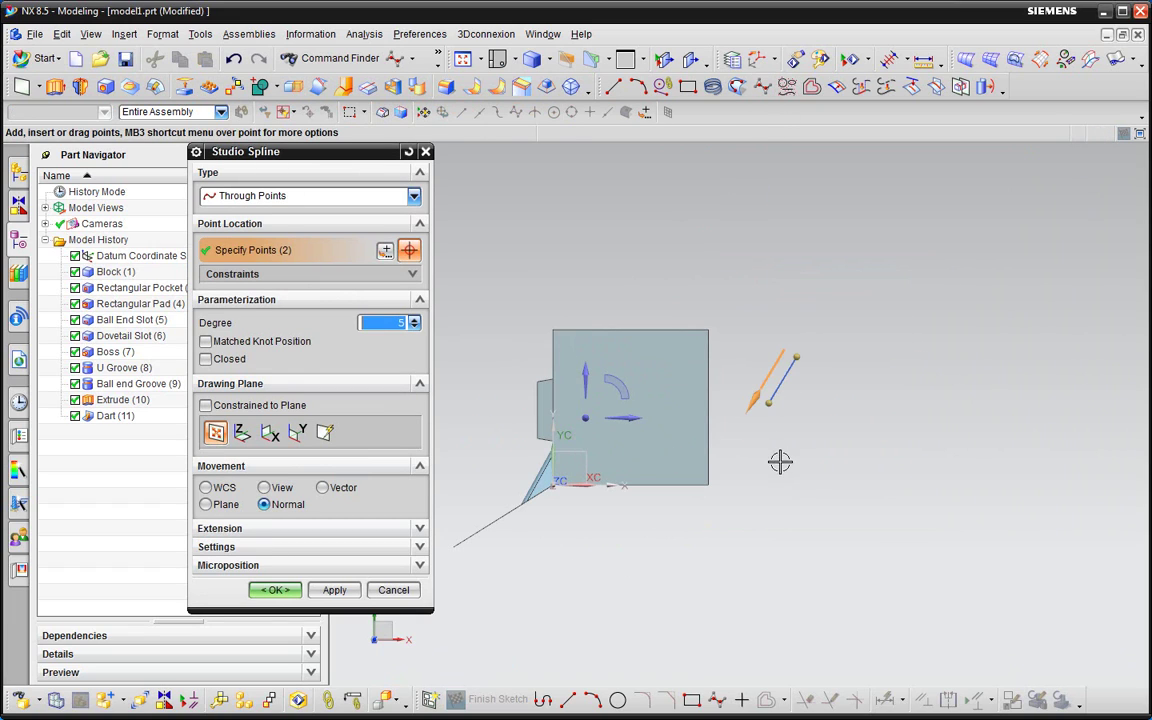
left_click(768, 449)
left_click(793, 487)
left_click(795, 531)
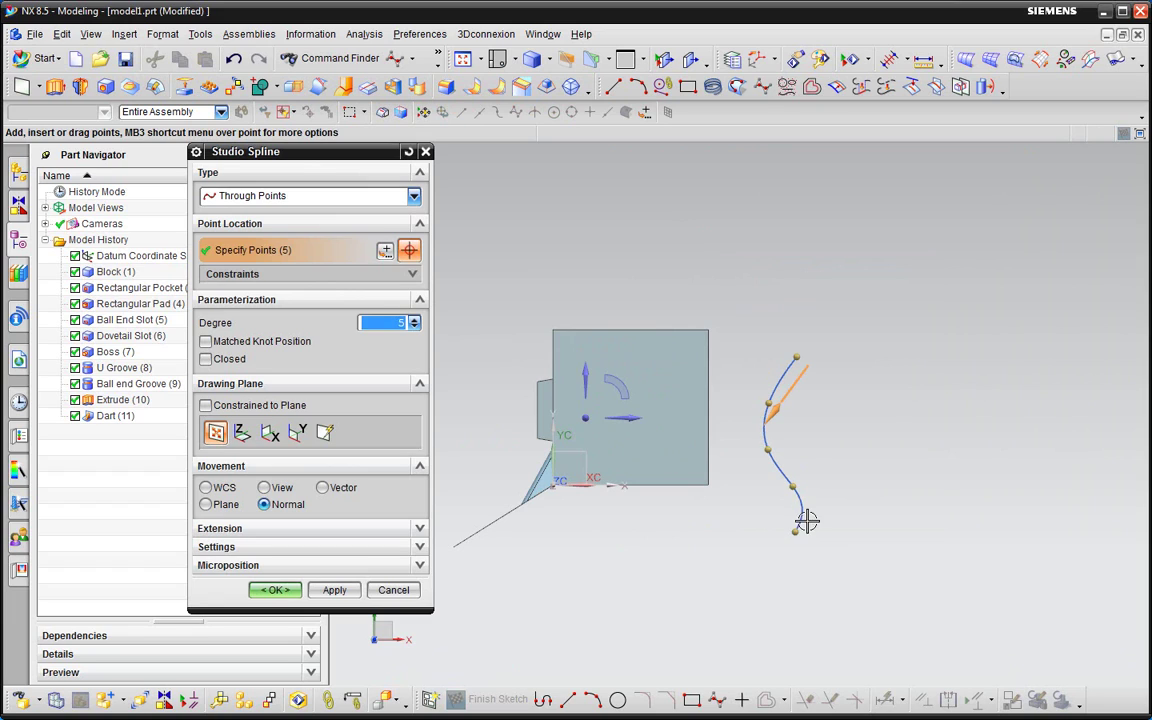
left_click_drag(796, 530, 806, 539)
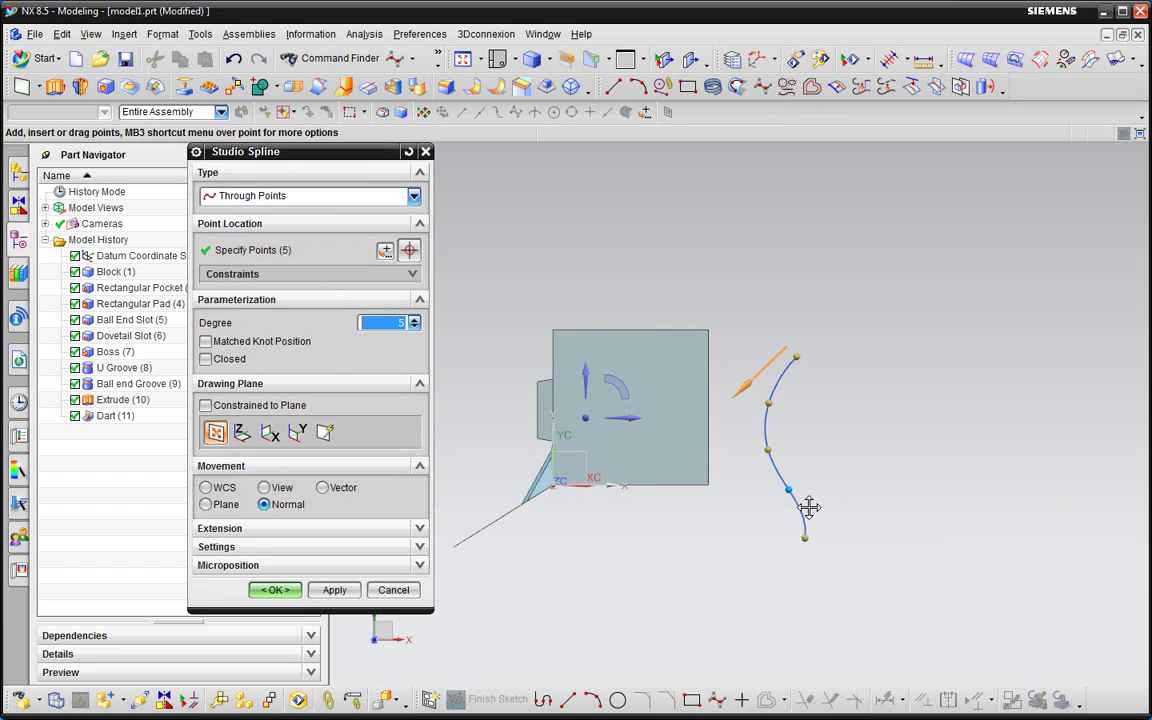
left_click(275, 590)
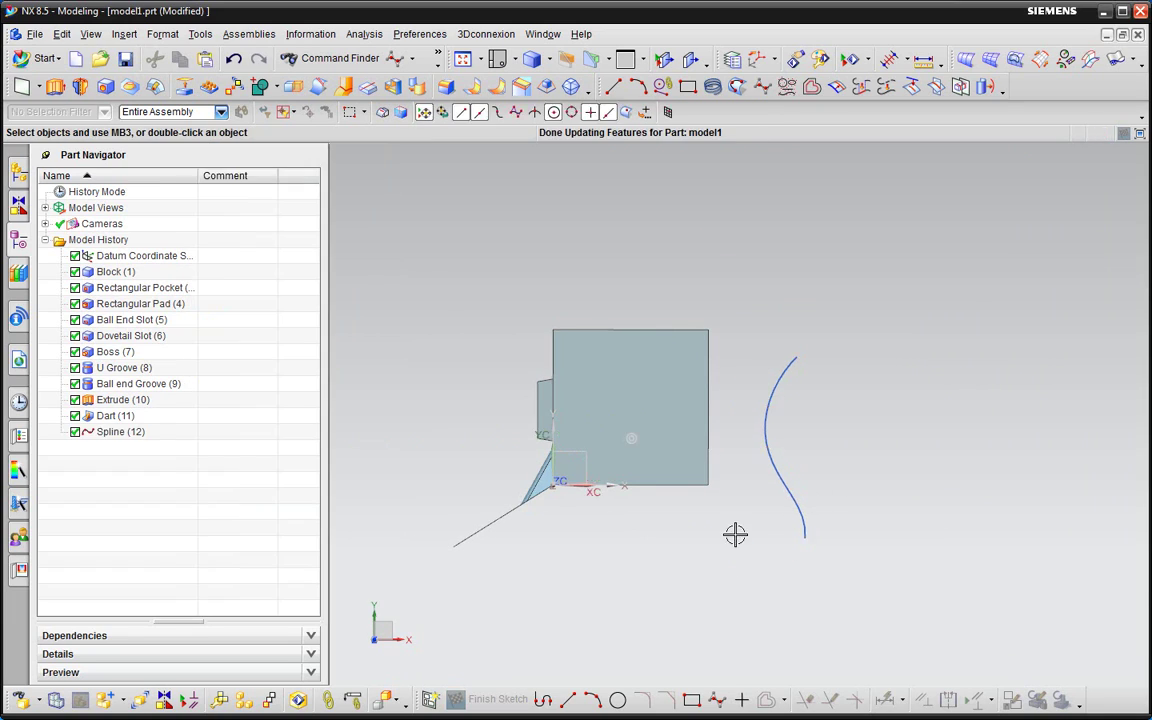
mouse_move(735, 535)
middle_mouse_down()
mouse_move(723, 511)
mouse_move(429, 262)
middle_mouse_up()
Extrude the spline into a curved sheet, Extrude (13)
left_click(55, 86)
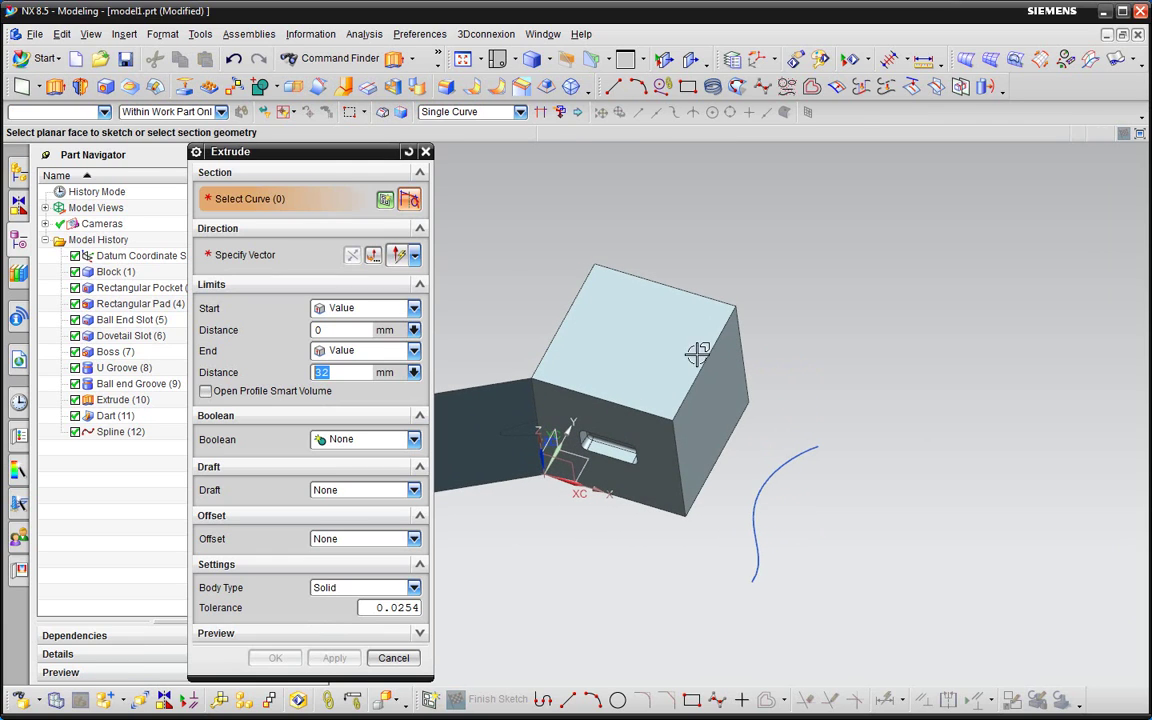
left_click(779, 502)
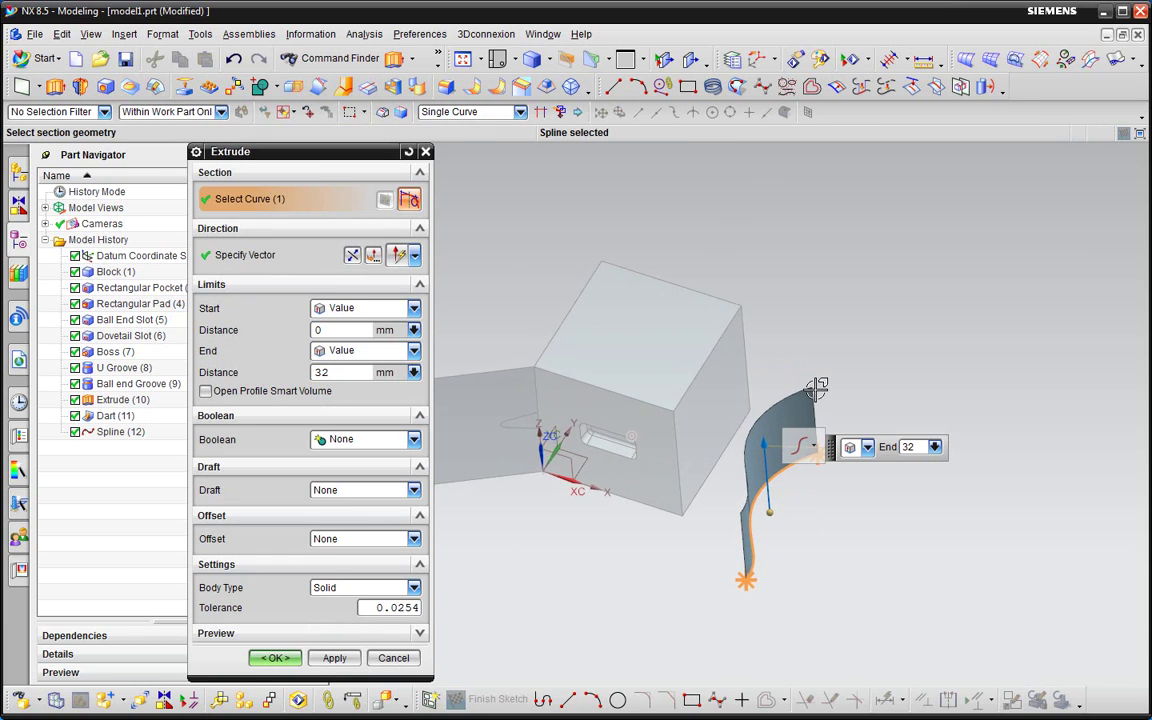
left_click(334, 657)
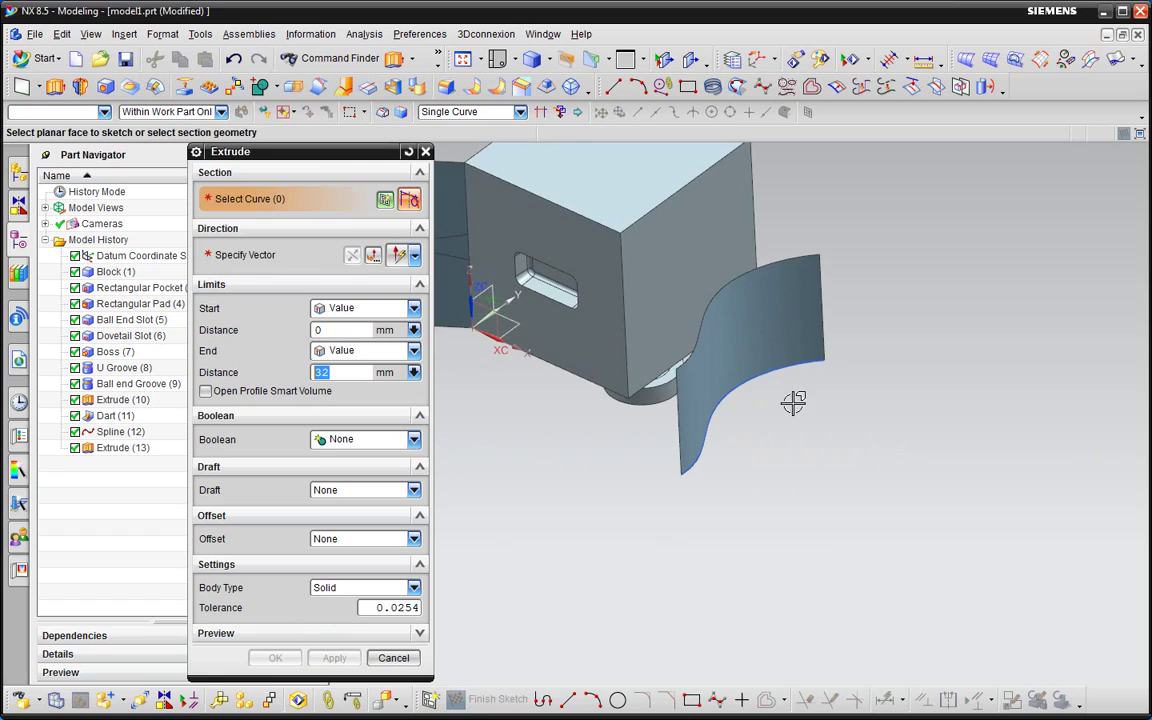
Extrude the curved sheet's lower edge horizontally 32 mm into a flat sheet, Extrude (14)
middle_click(827, 476)
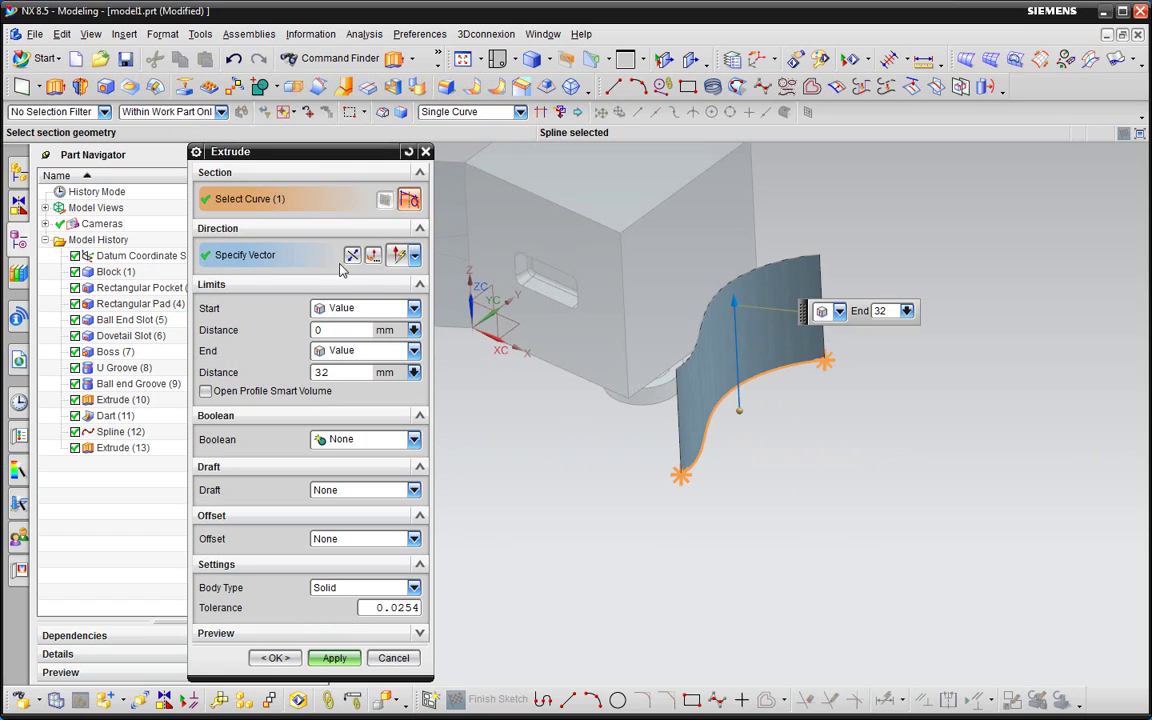
left_click(806, 453)
left_click(275, 657)
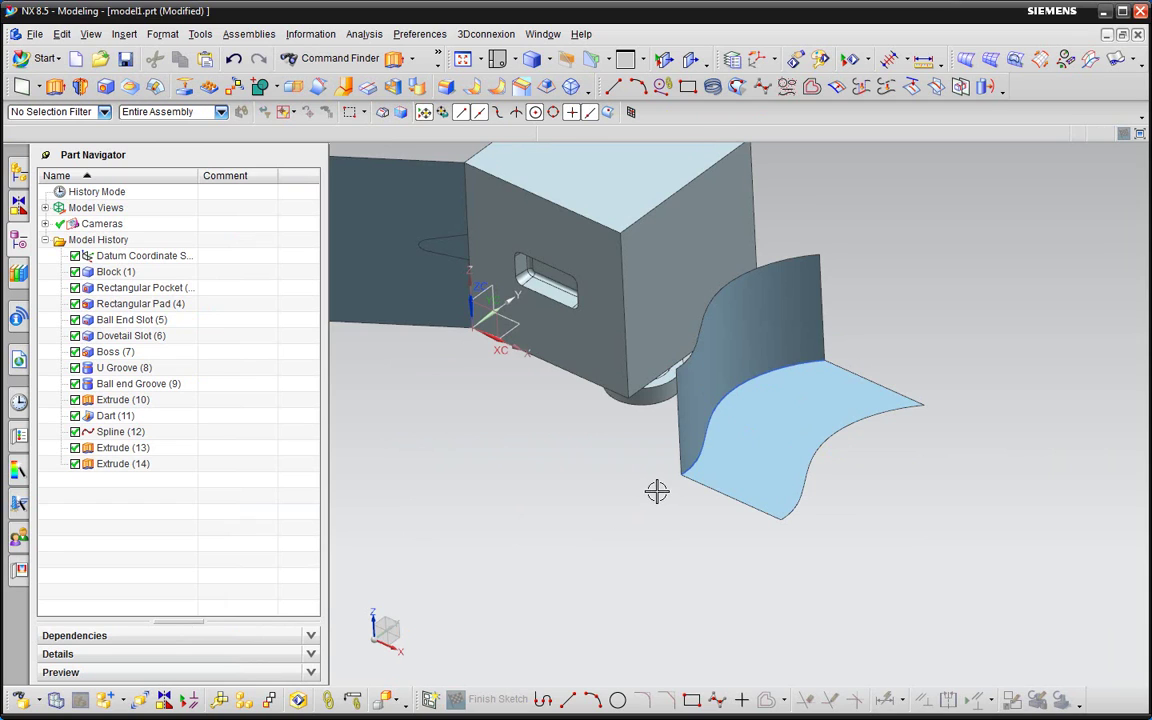
mouse_move(657, 491)
middle_mouse_down()
mouse_move(702, 360)
mouse_move(788, 409)
mouse_move(707, 342)
middle_mouse_up()
Edit Extrude (14) to add a From Start Limit draft, tilting the flat sheet by about 11°
middle_click_drag(818, 424, 846, 419)
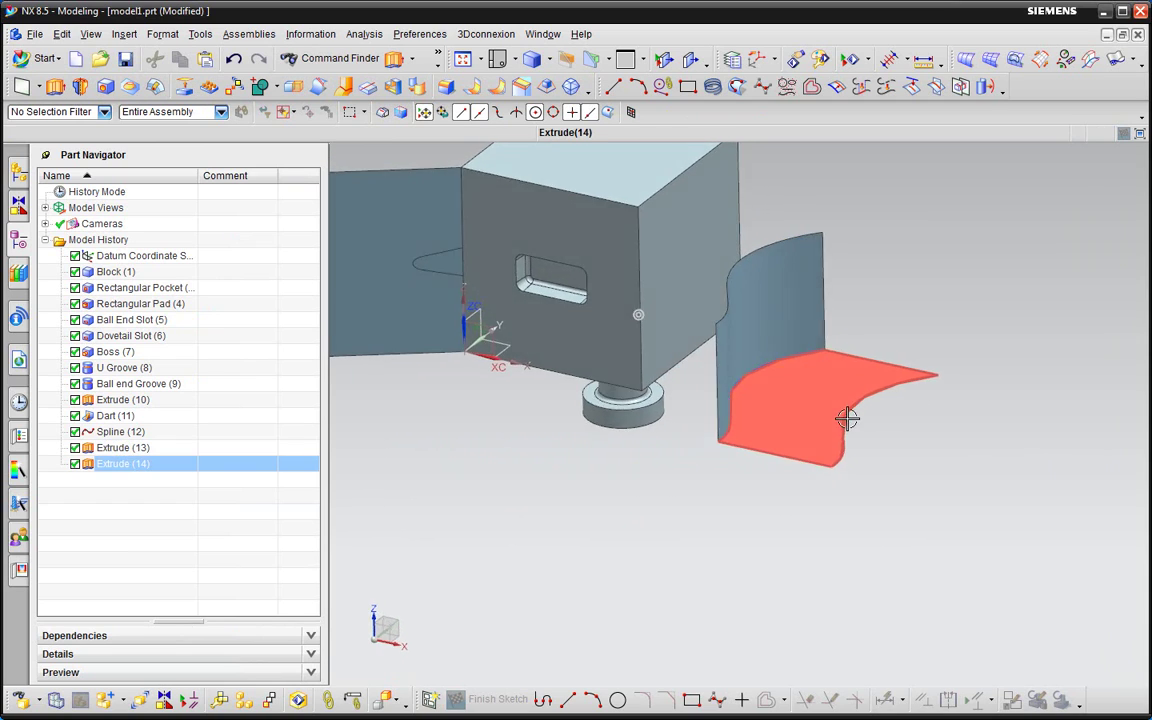
left_click(205, 466)
double_click(162, 465)
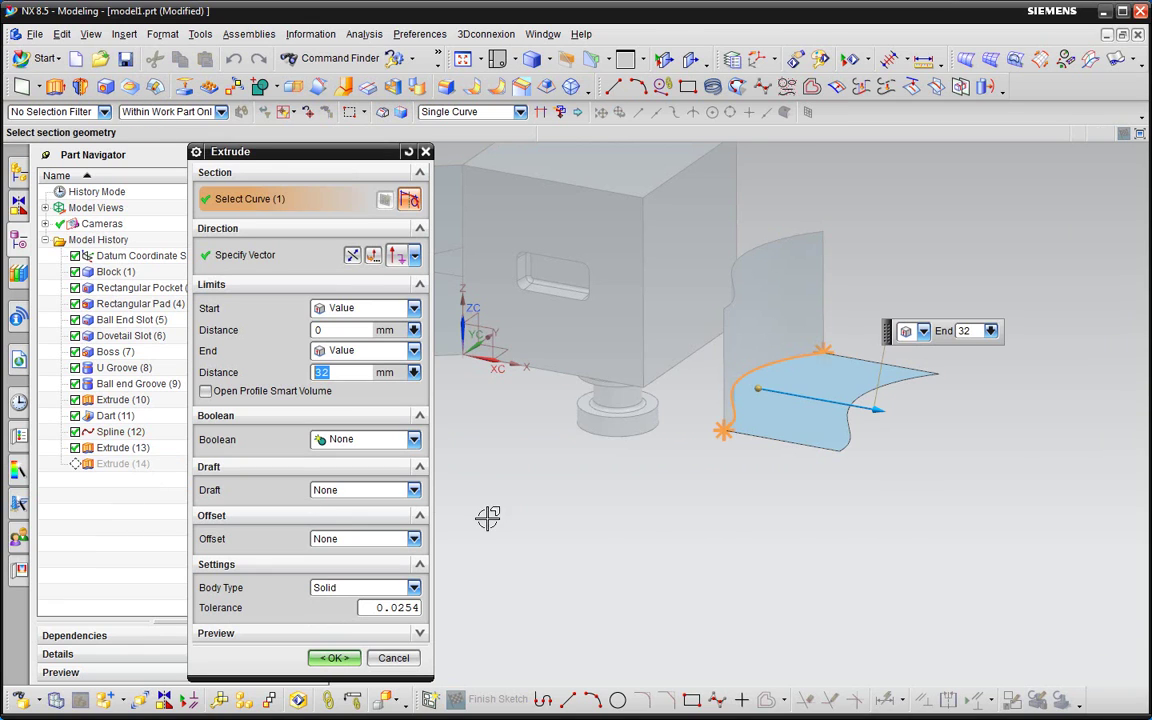
left_click(360, 490)
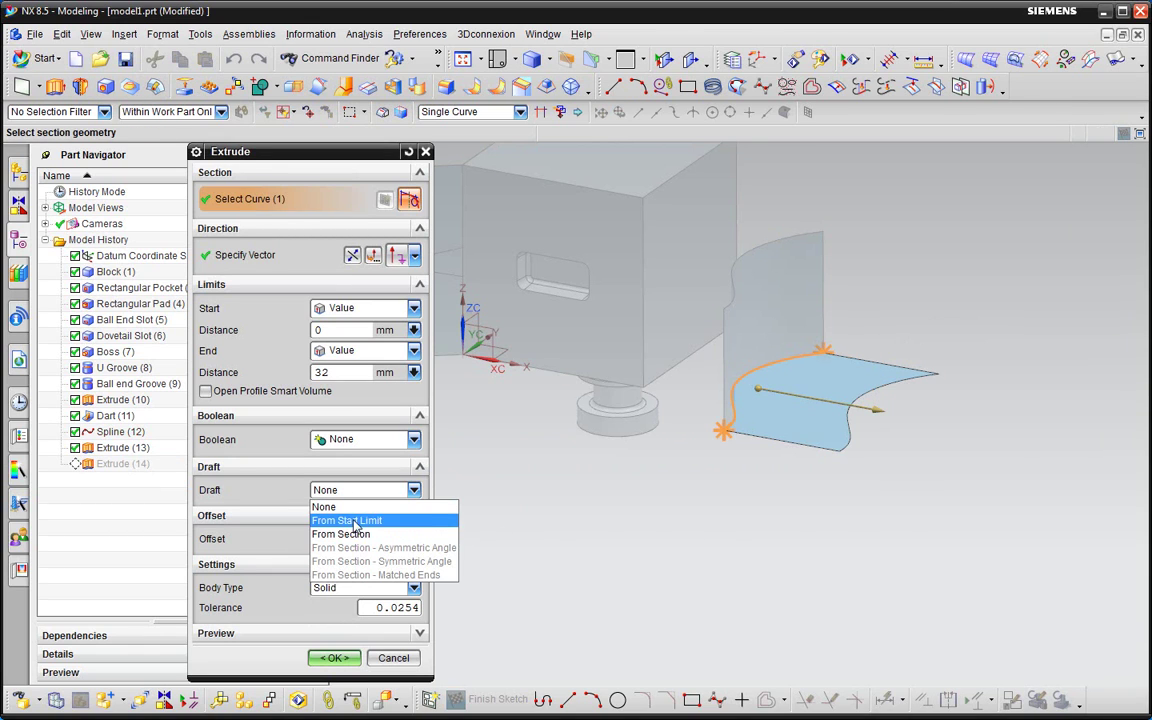
left_click(345, 463)
mouse_move(806, 405)
left_mouse_down()
mouse_move(823, 430)
mouse_move(813, 453)
left_mouse_up()
left_click(327, 678)
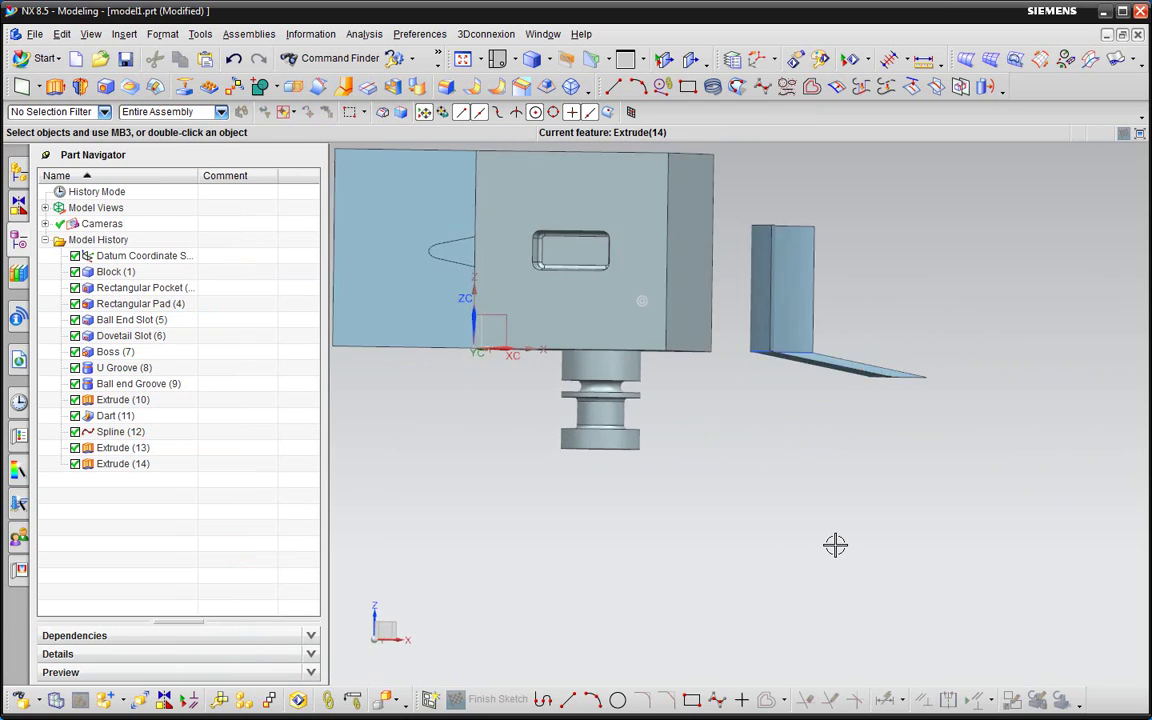
left_click(125, 34)
mouse_move(160, 330)
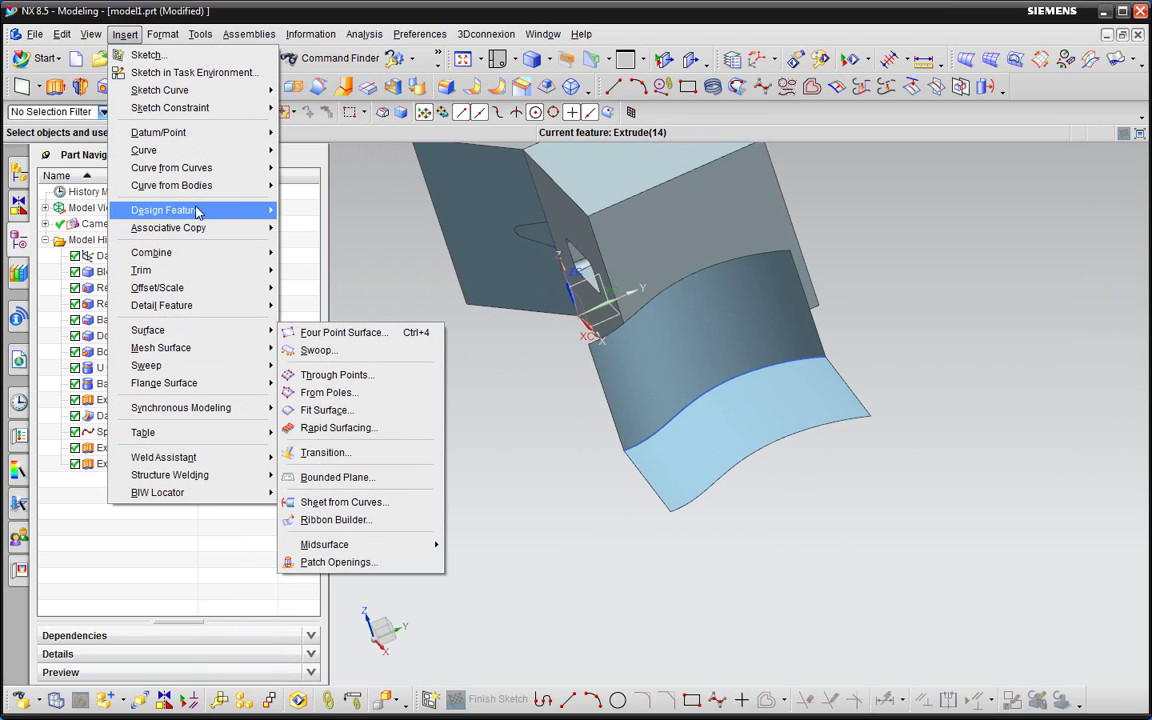
Start a dart between the curved wall and flat sheet, placed at 52.8% arclength
mouse_move(165, 210)
left_click(340, 478)
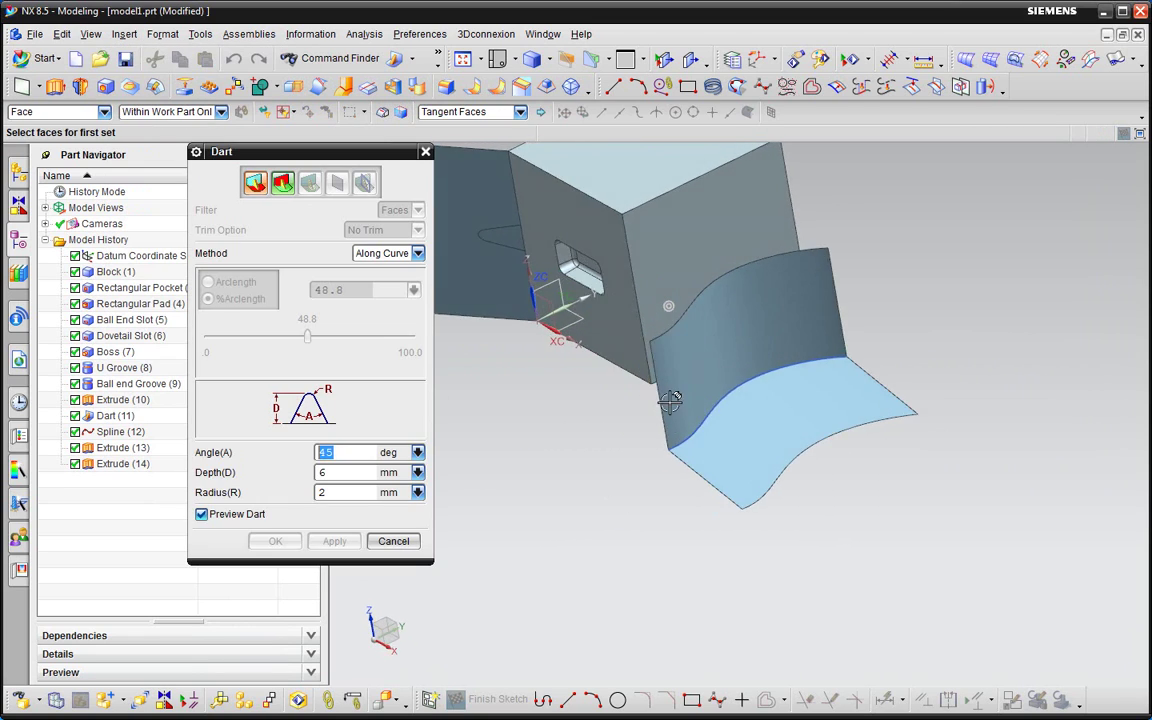
left_click(705, 390)
left_click(746, 481)
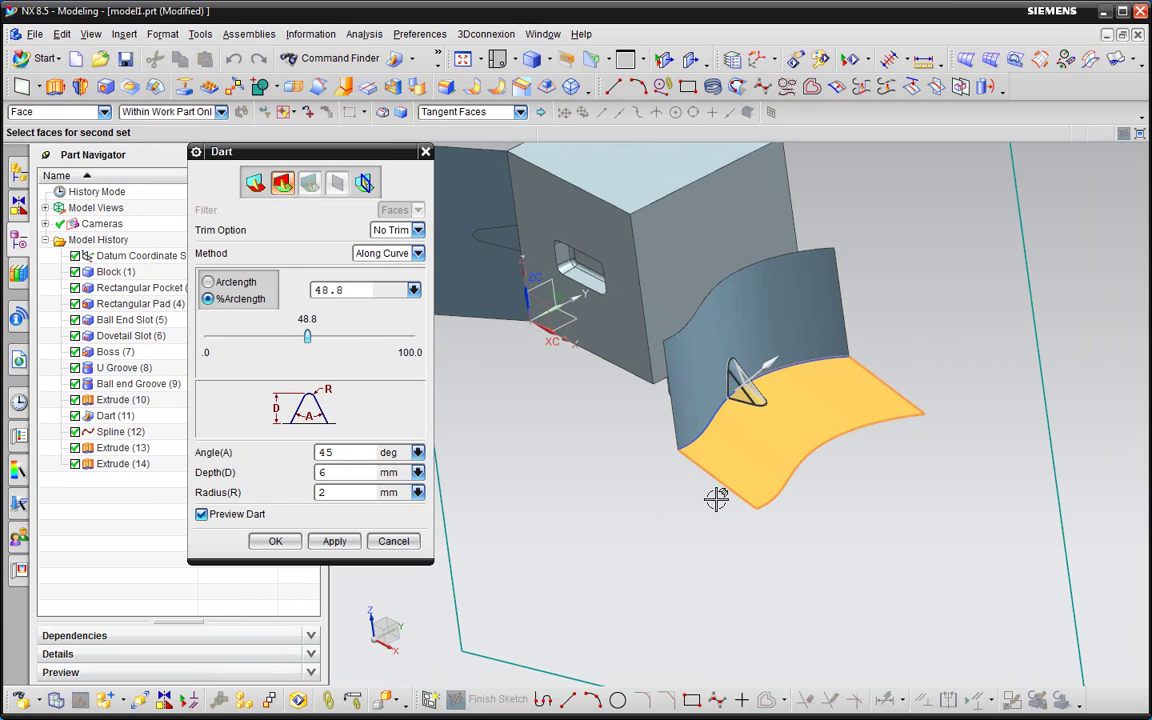
mouse_move(658, 512)
middle_mouse_down()
mouse_move(741, 503)
mouse_move(738, 535)
middle_mouse_up()
mouse_move(307, 336)
left_mouse_down()
mouse_move(291, 337)
mouse_move(328, 337)
left_mouse_up()
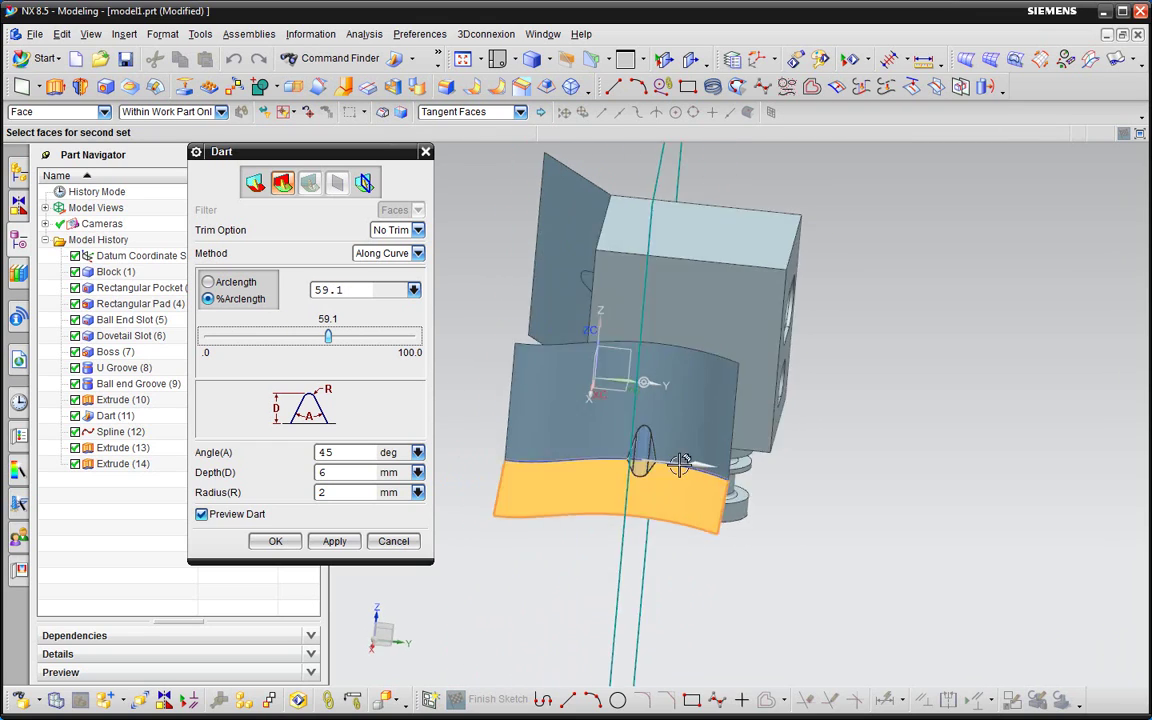
middle_click_drag(600, 500, 646, 446)
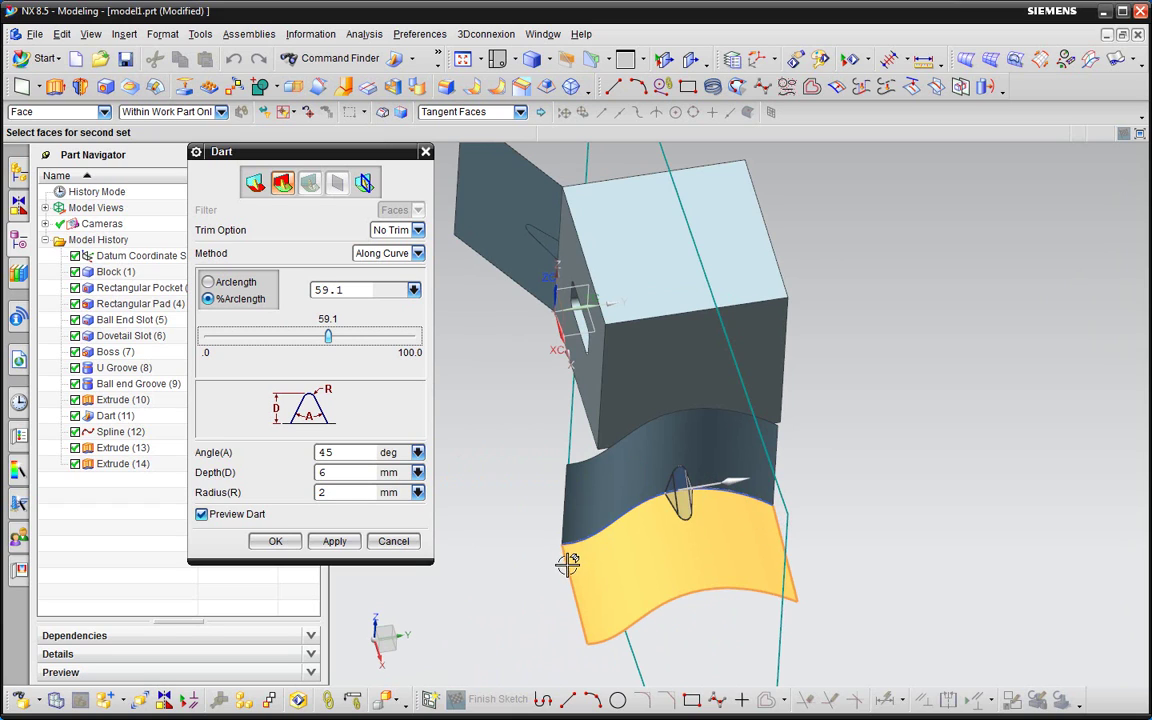
middle_click_drag(656, 257, 692, 212)
mouse_move(751, 548)
middle_mouse_down()
mouse_move(761, 561)
mouse_move(746, 553)
middle_mouse_up()
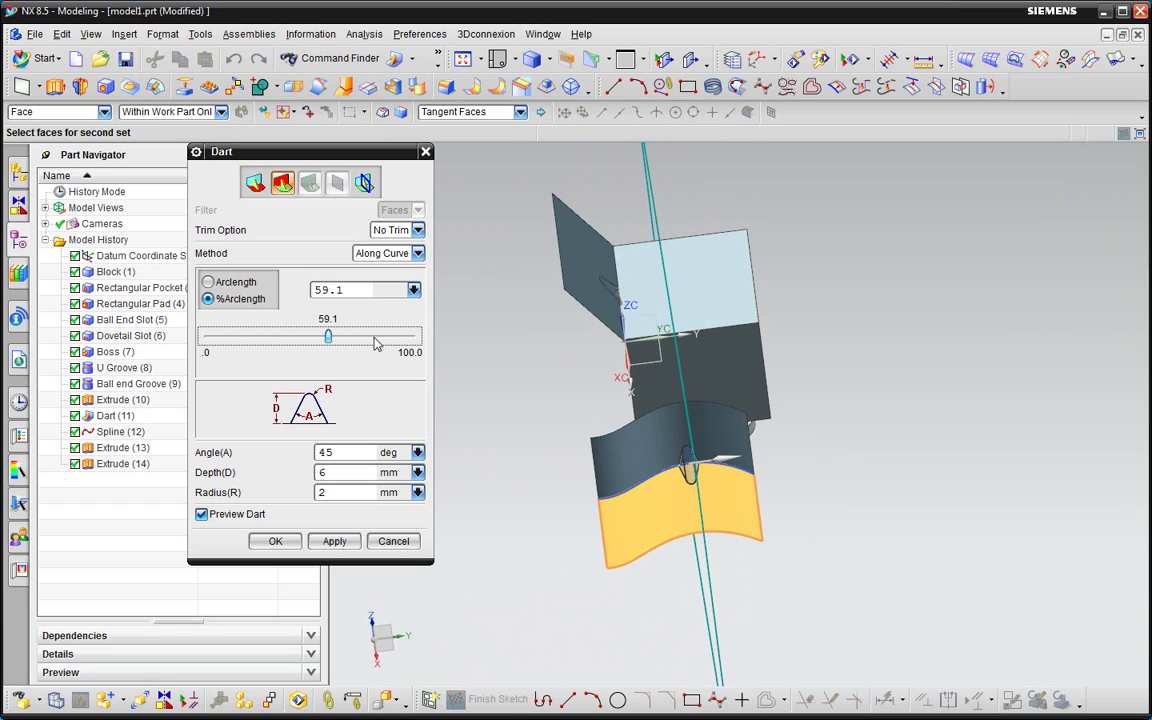
left_click_drag(330, 338, 315, 338)
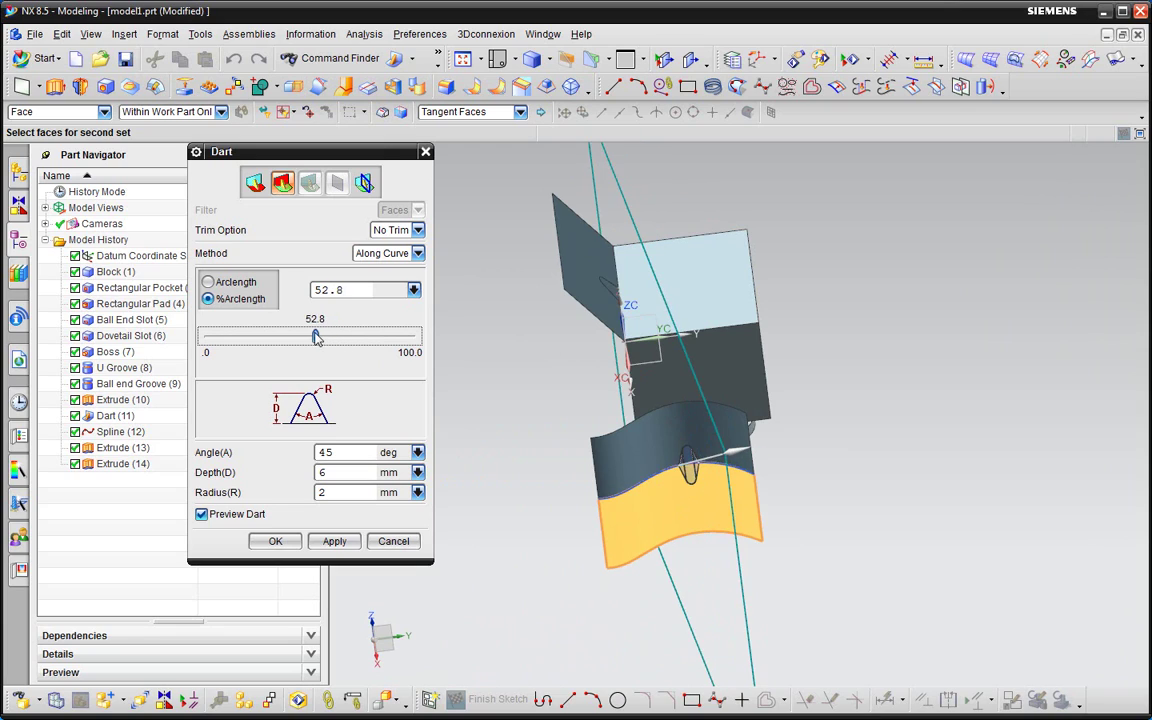
Try placing the dart by position at 30 mm, then dismiss the invalid-position warning
left_click(400, 254)
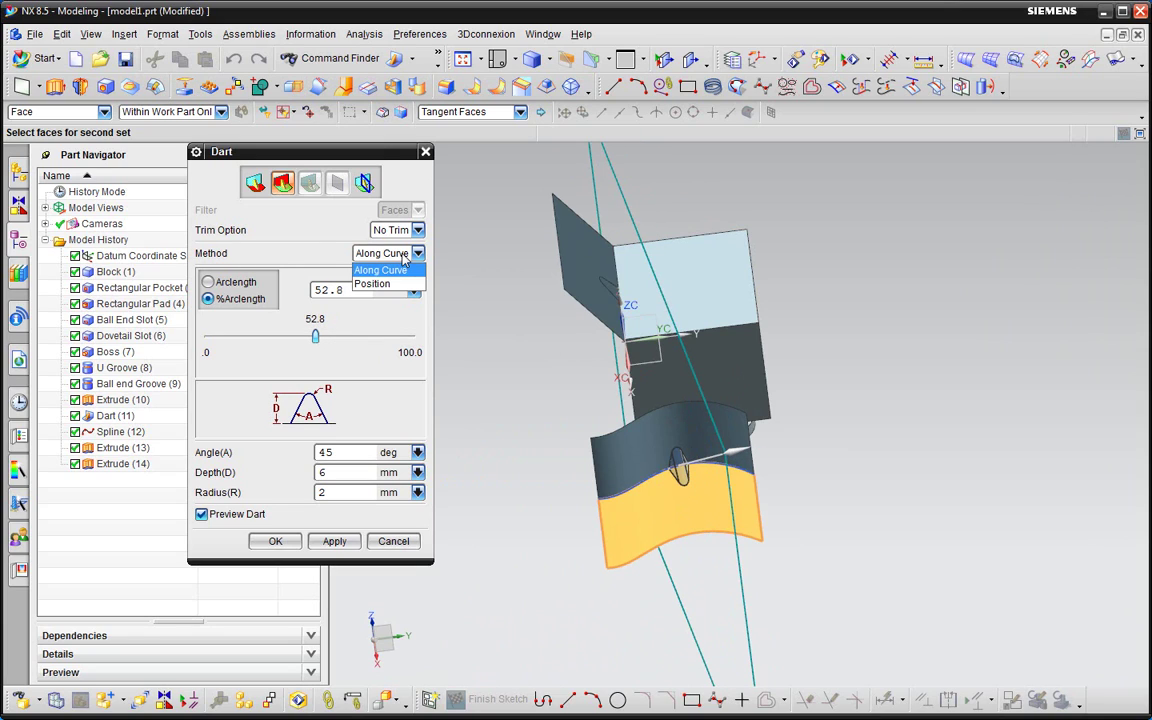
left_click(390, 270)
left_click(387, 256)
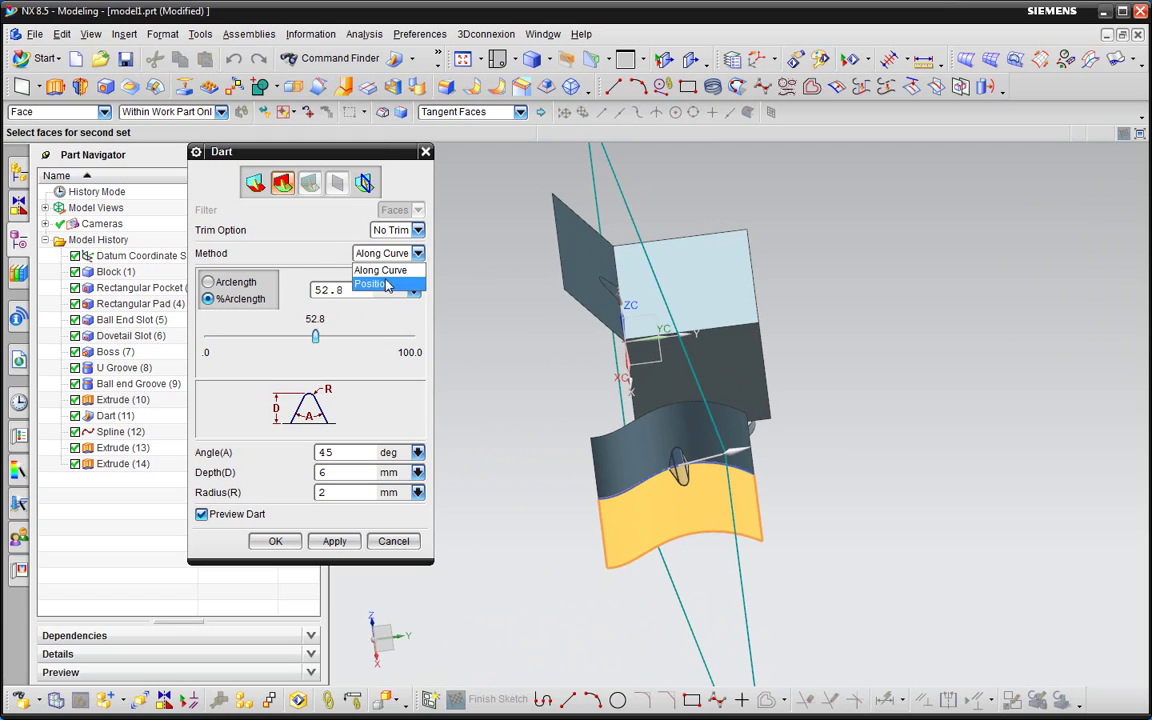
left_click(378, 282)
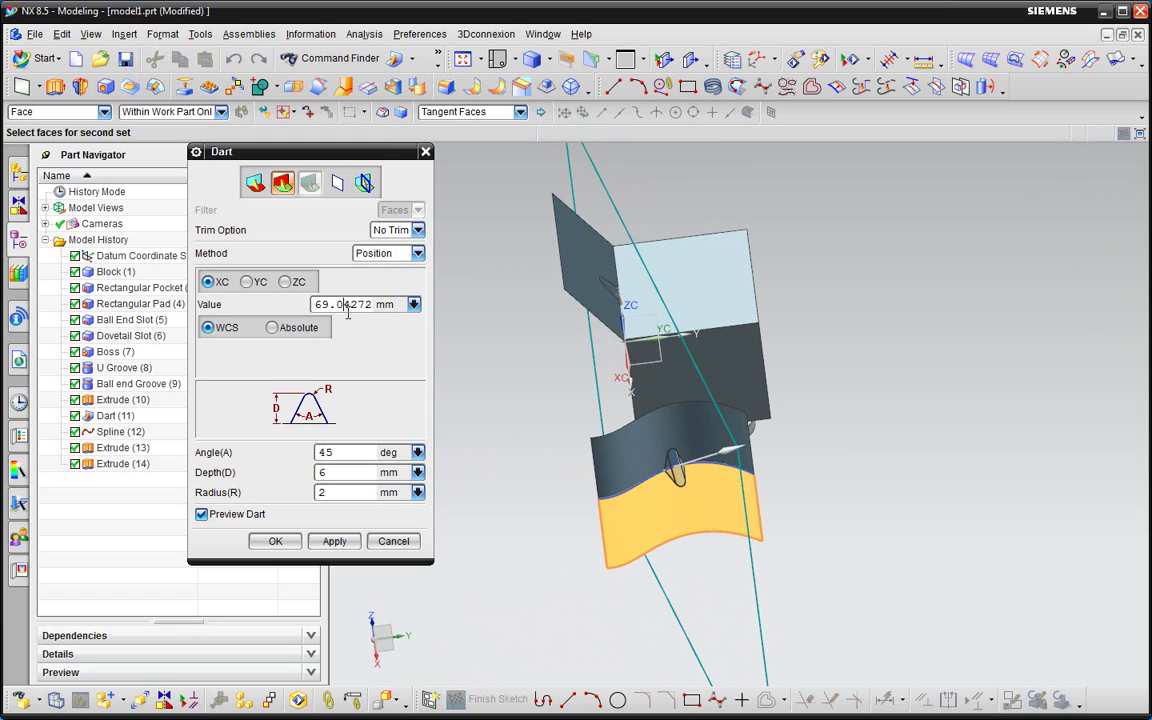
double_click(340, 304)
type("30")
key("Return")
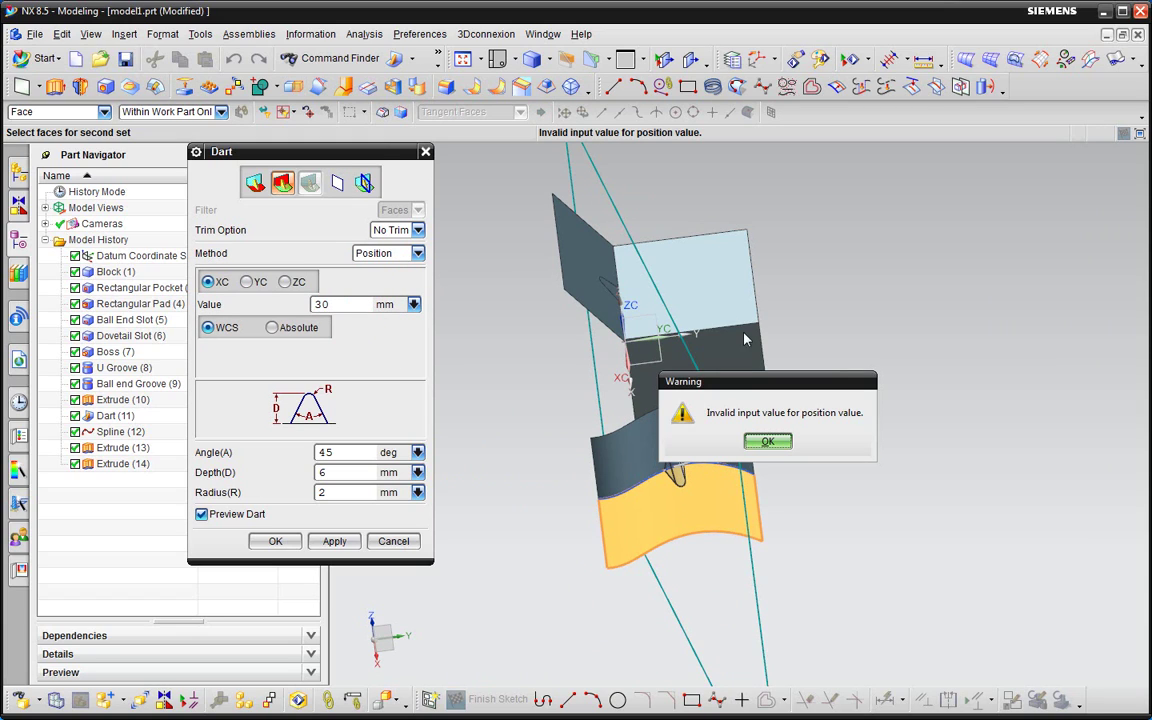
left_click(781, 444)
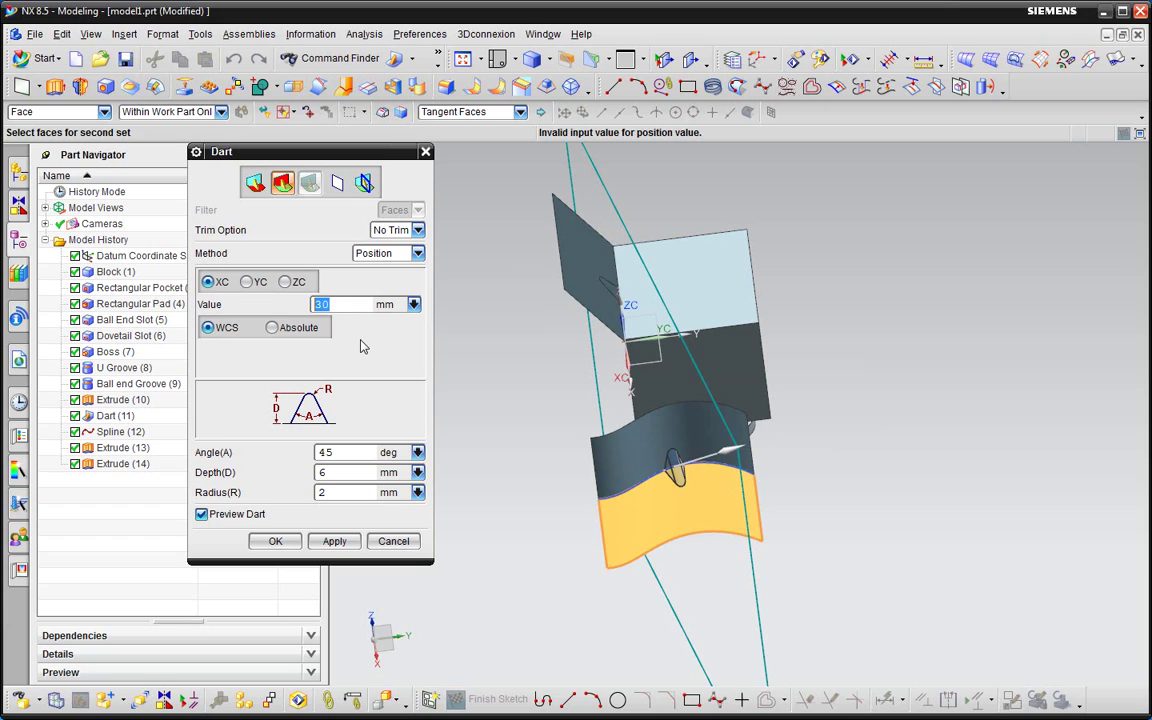
left_click(387, 253)
Return to Along Curve placement and set the dart to 16.1% arclength, 12 mm depth, 60° angle
left_click(380, 268)
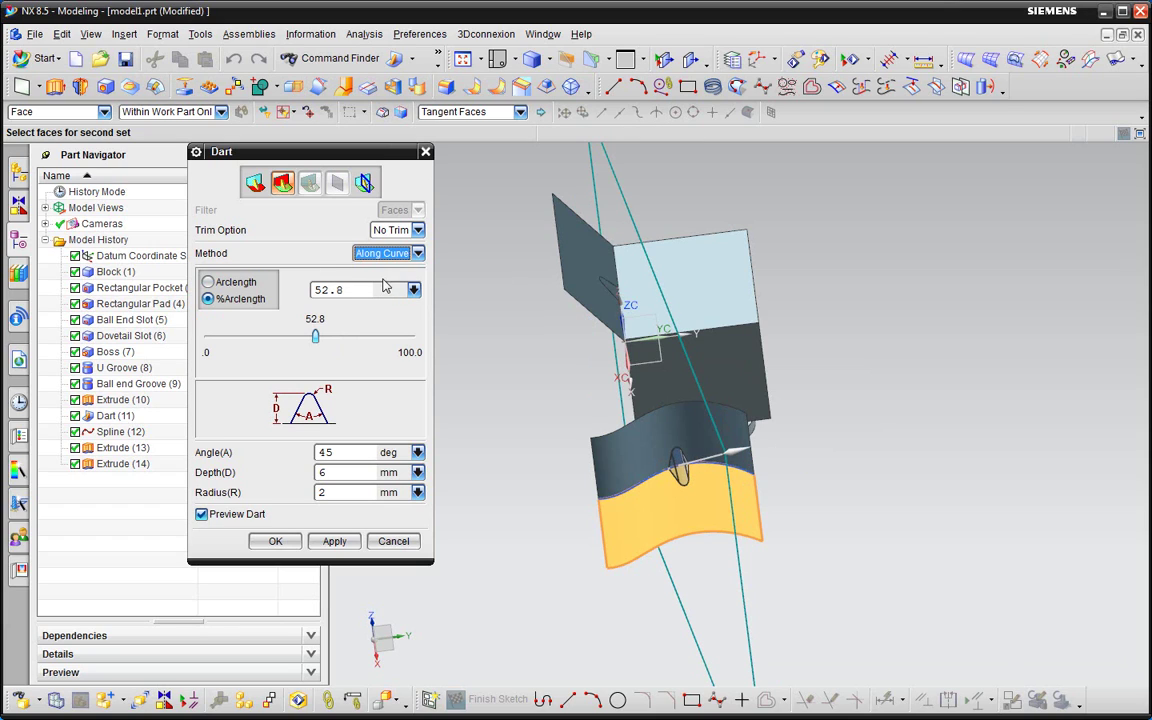
mouse_move(316, 336)
left_mouse_down()
mouse_move(276, 355)
mouse_move(243, 347)
left_mouse_up()
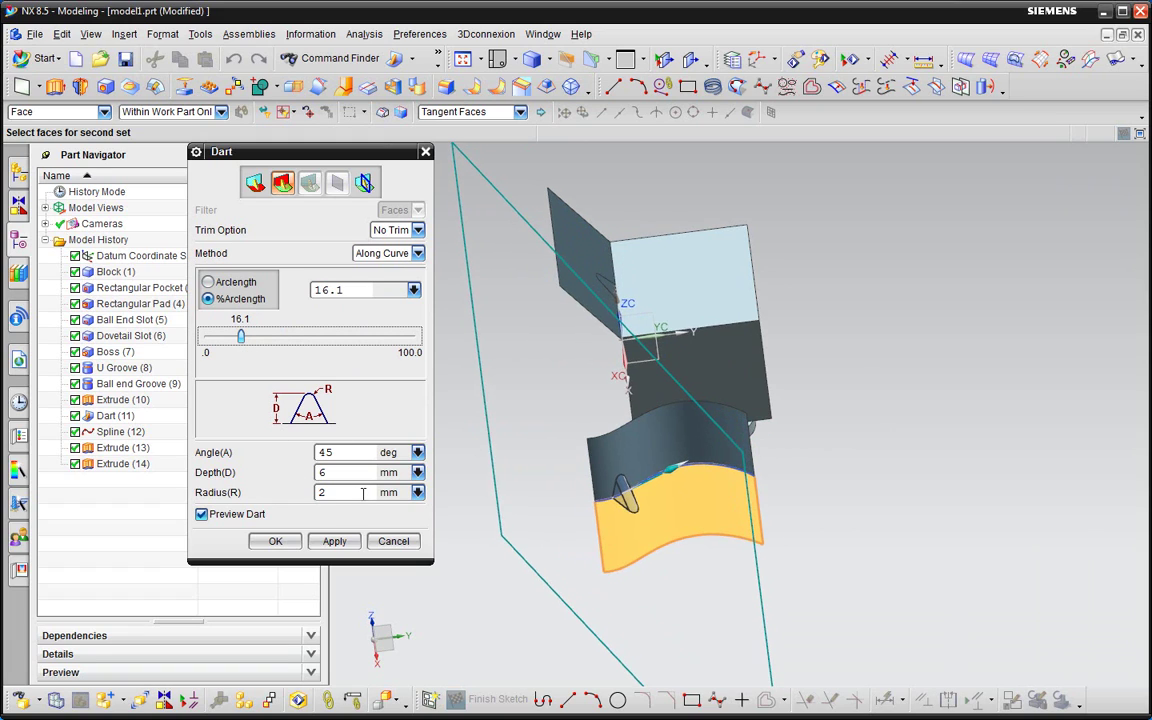
double_click(335, 472)
type("0")
key("Return")
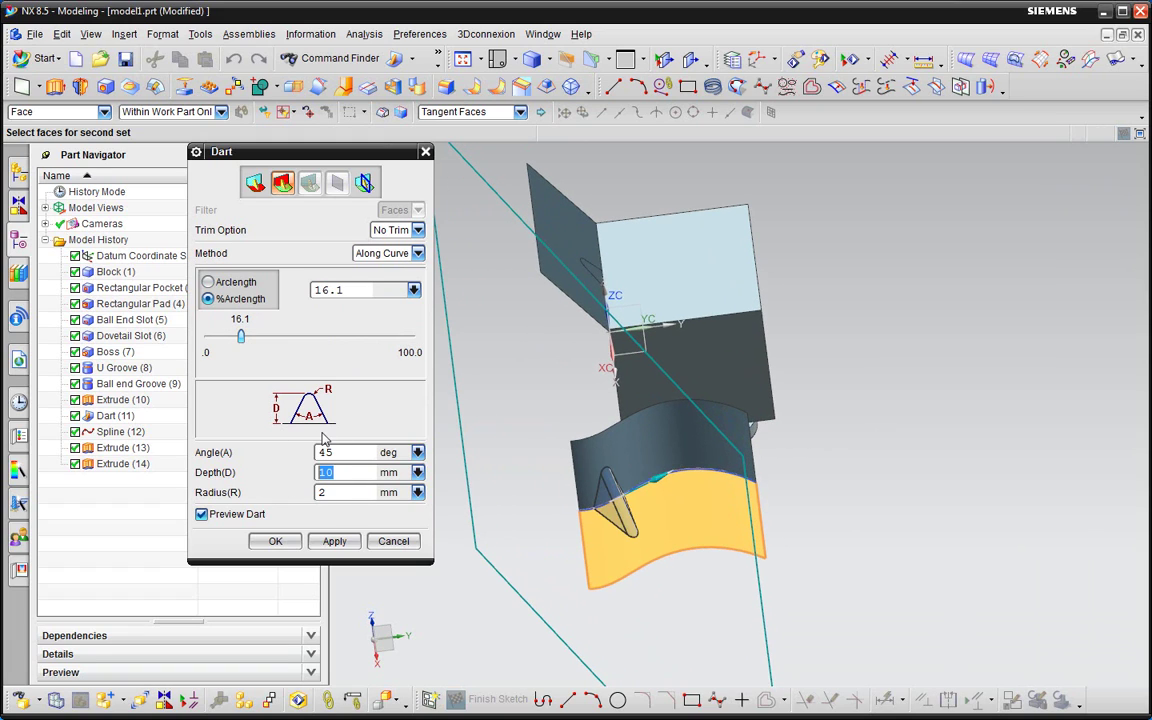
type("12")
key("Return")
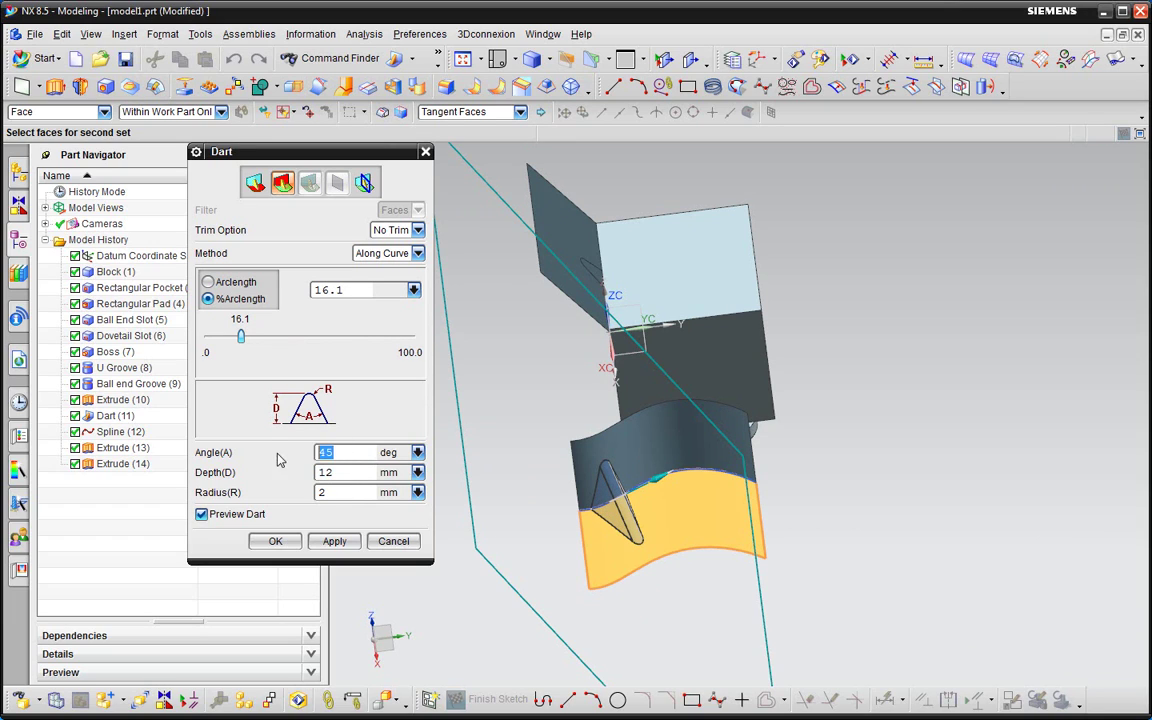
type("0")
key("Return")
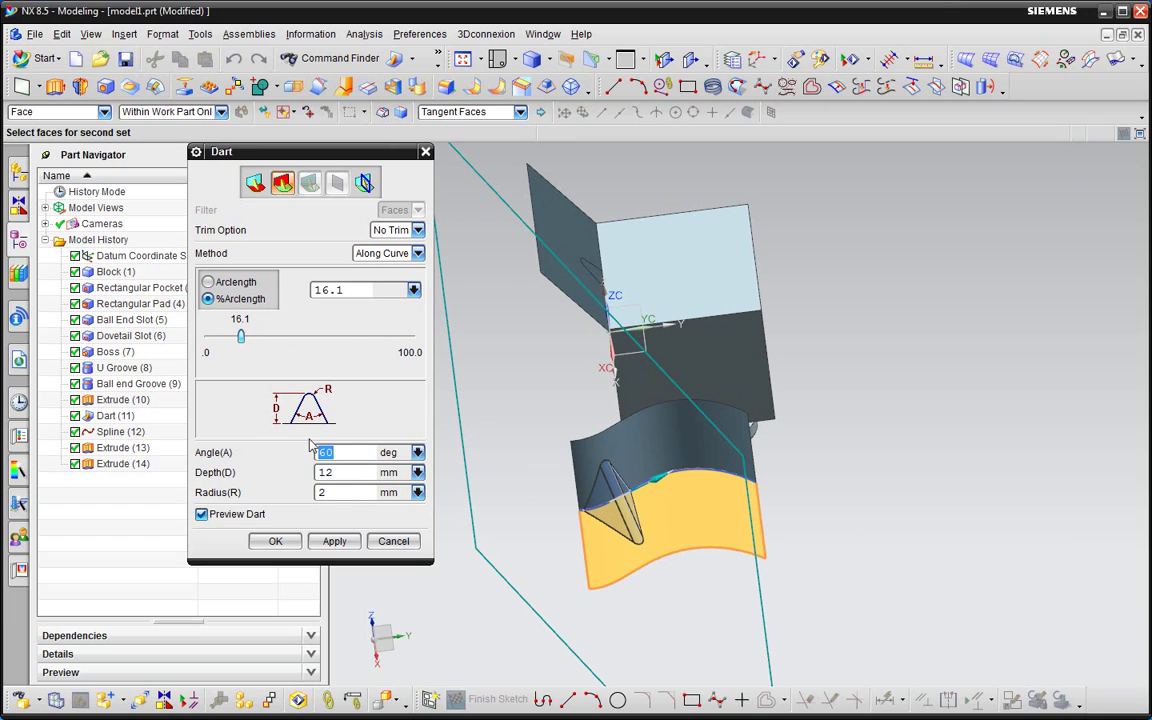
Create Dart (15) and select it in the model history to inspect it
left_click(275, 540)
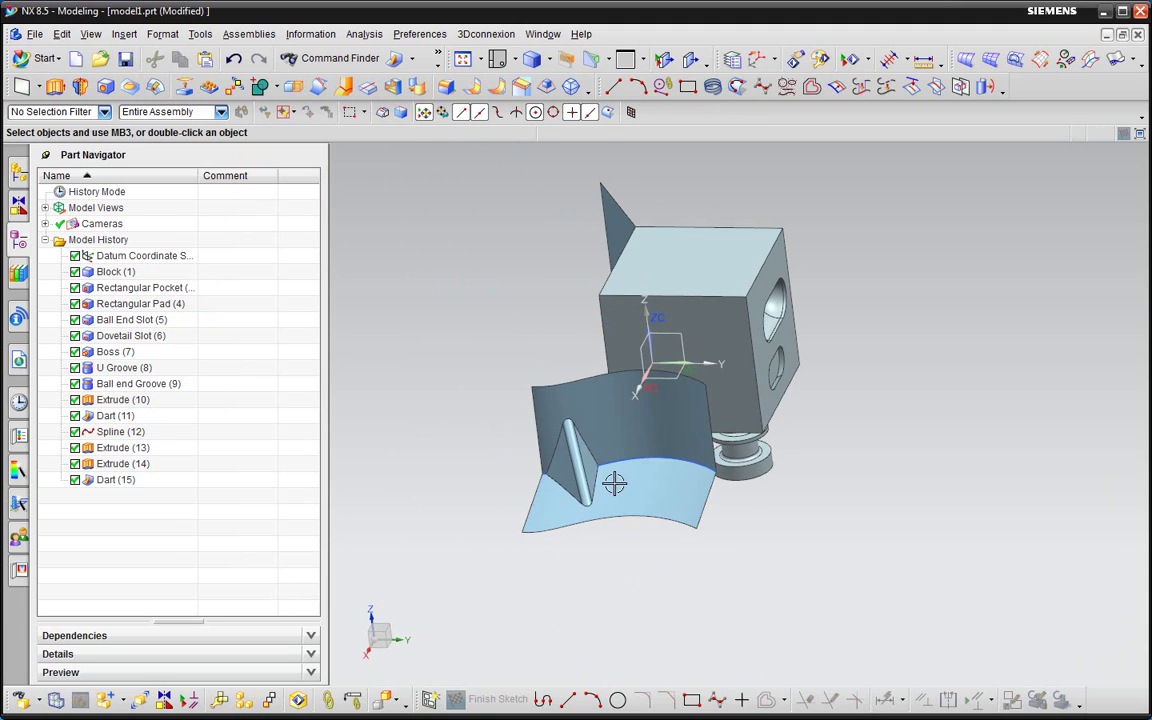
middle_click_drag(614, 484, 710, 482)
scroll(710, 482, "up", 3)
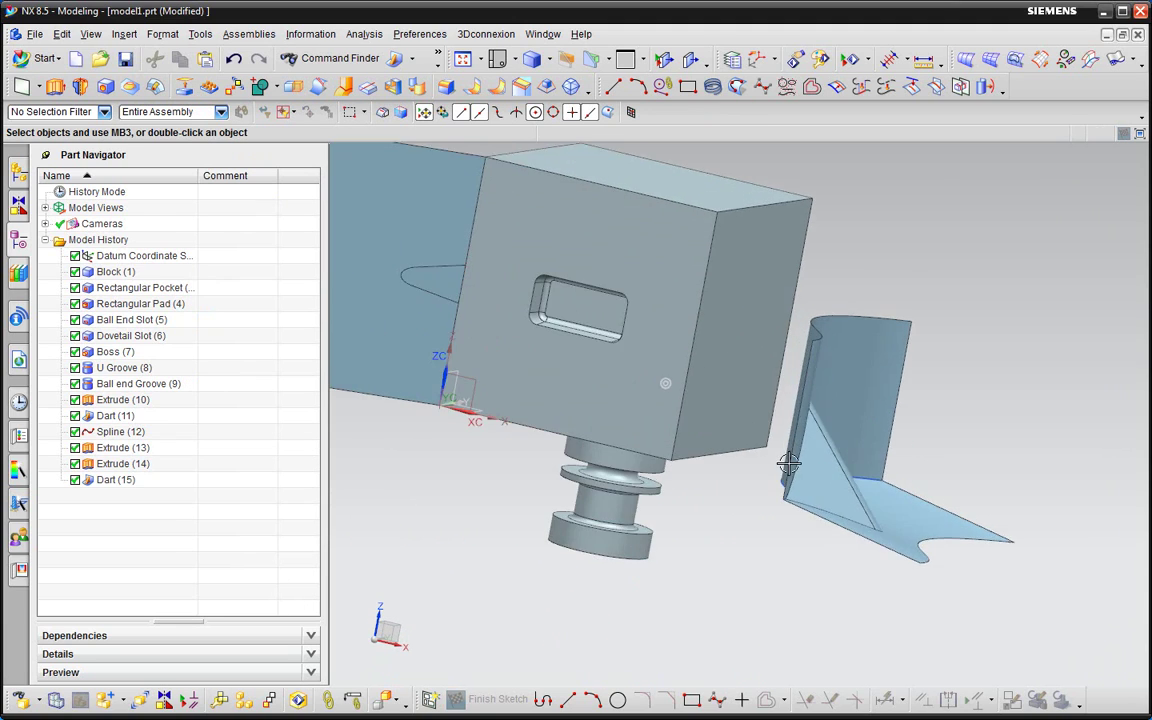
mouse_move(789, 463)
middle_mouse_down()
mouse_move(864, 499)
mouse_move(831, 455)
mouse_move(800, 476)
middle_mouse_up()
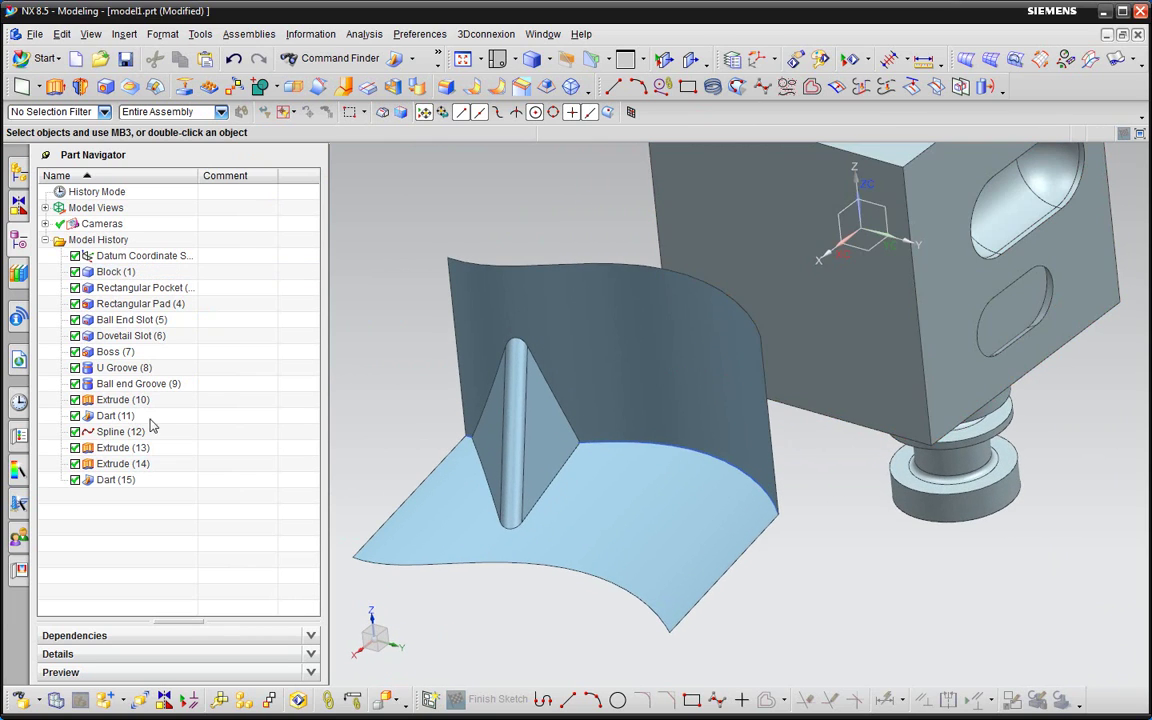
mouse_move(458, 463)
middle_mouse_down()
mouse_move(686, 504)
mouse_move(689, 434)
mouse_move(725, 499)
mouse_move(722, 519)
middle_mouse_up()
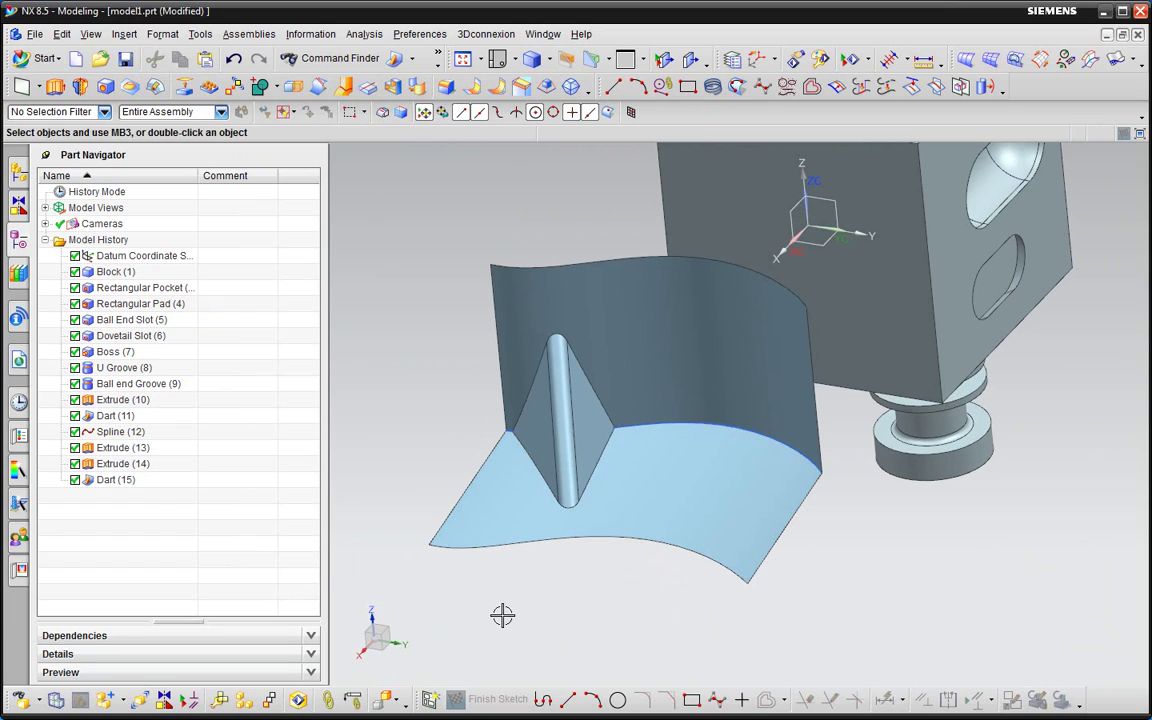
left_click(127, 490)
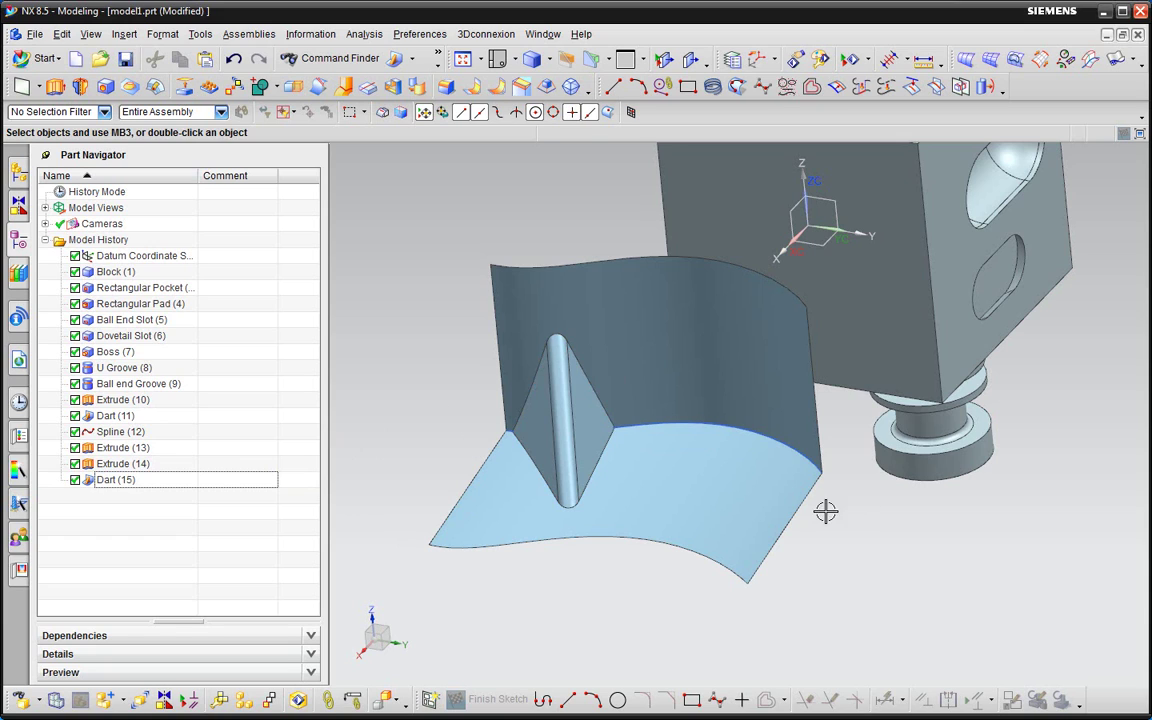
Orbit the model to face the curved wall and floor sheets
middle_click_drag(805, 514, 812, 506)
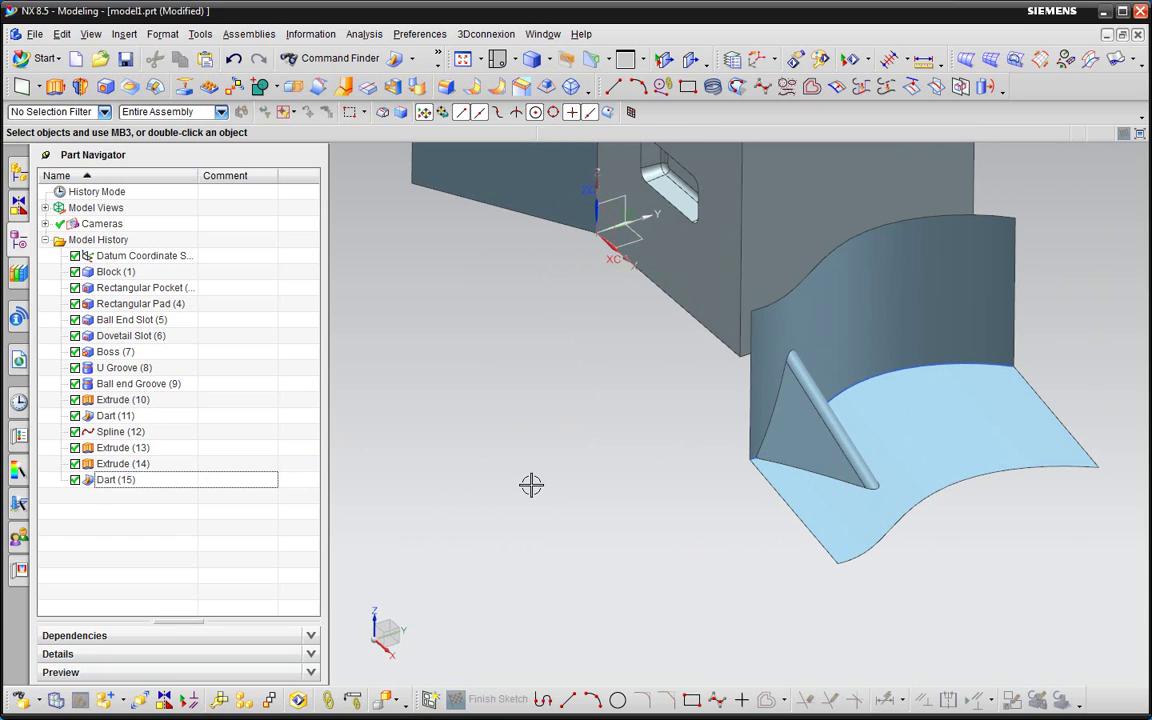
middle_click_drag(532, 483, 609, 472)
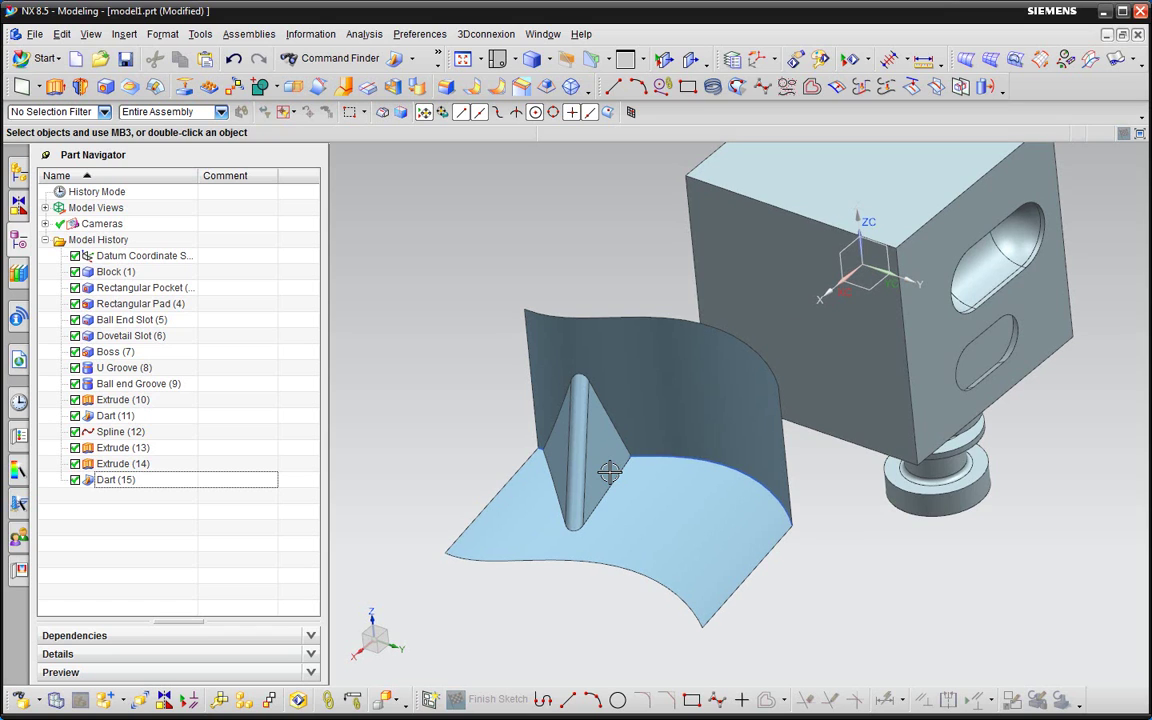
middle_click_drag(663, 527, 479, 402)
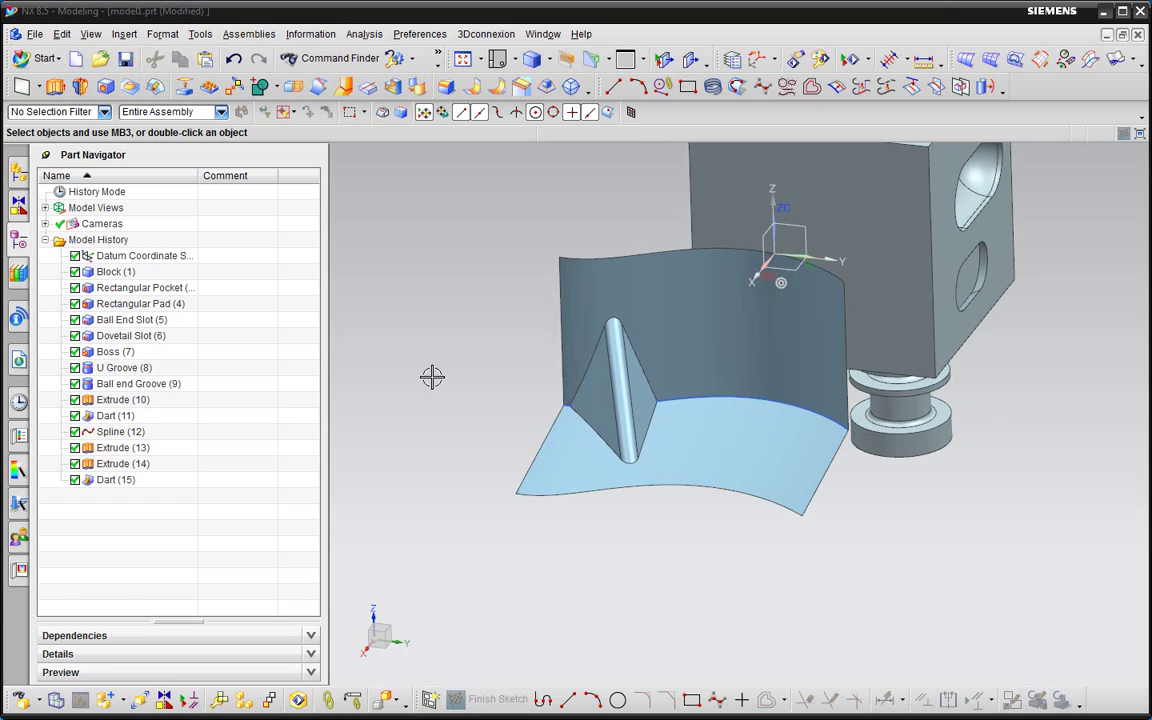
middle_click_drag(432, 375, 432, 377)
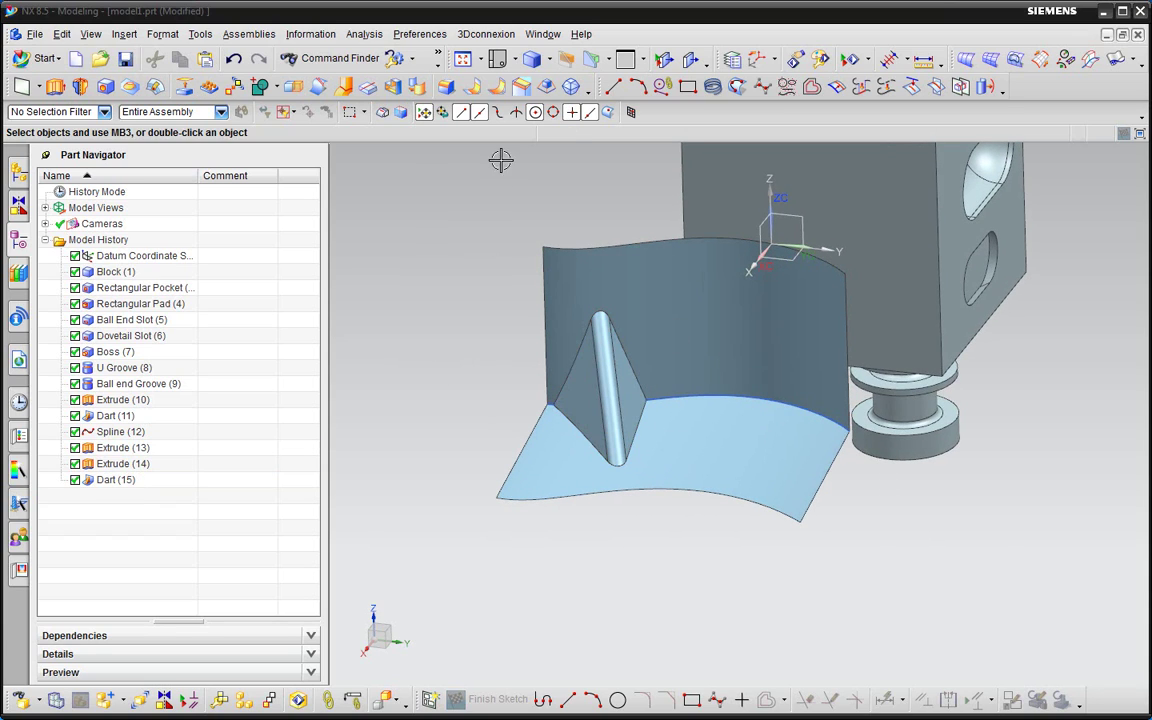
Blend the curved wall face (chain 1) to the floor sheet (chain 2) with a 3 mm radius
left_click(718, 379)
left_click(732, 430)
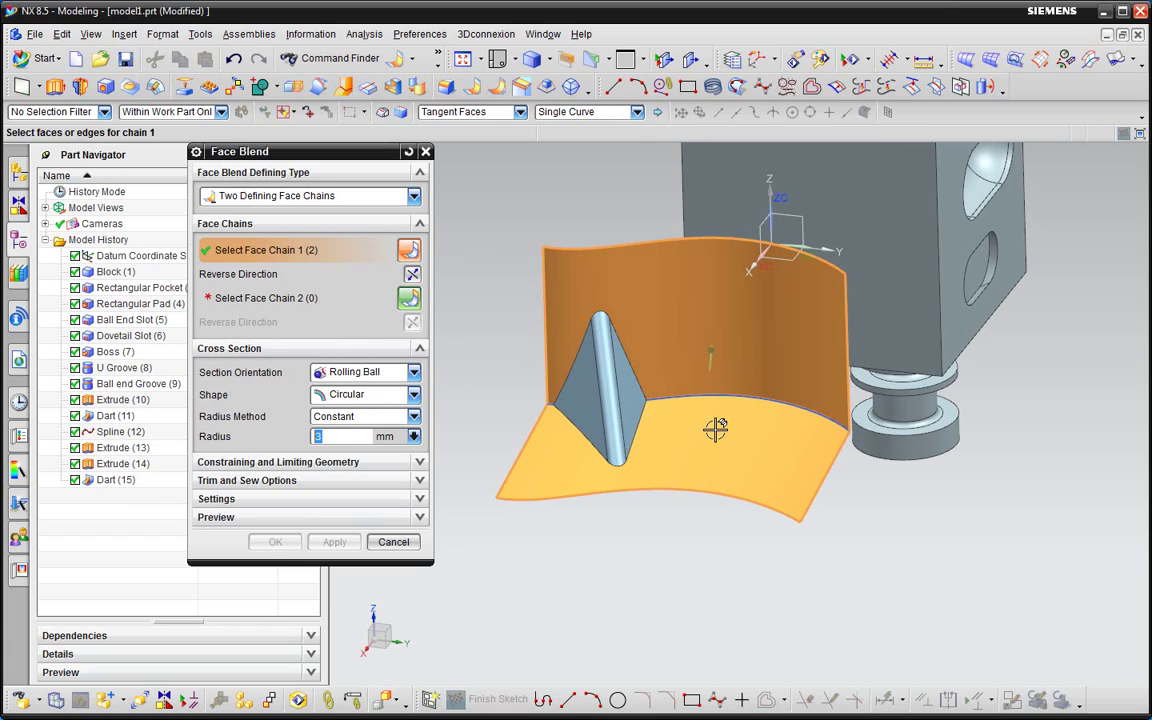
left_click(718, 430, "shift")
left_click(370, 296)
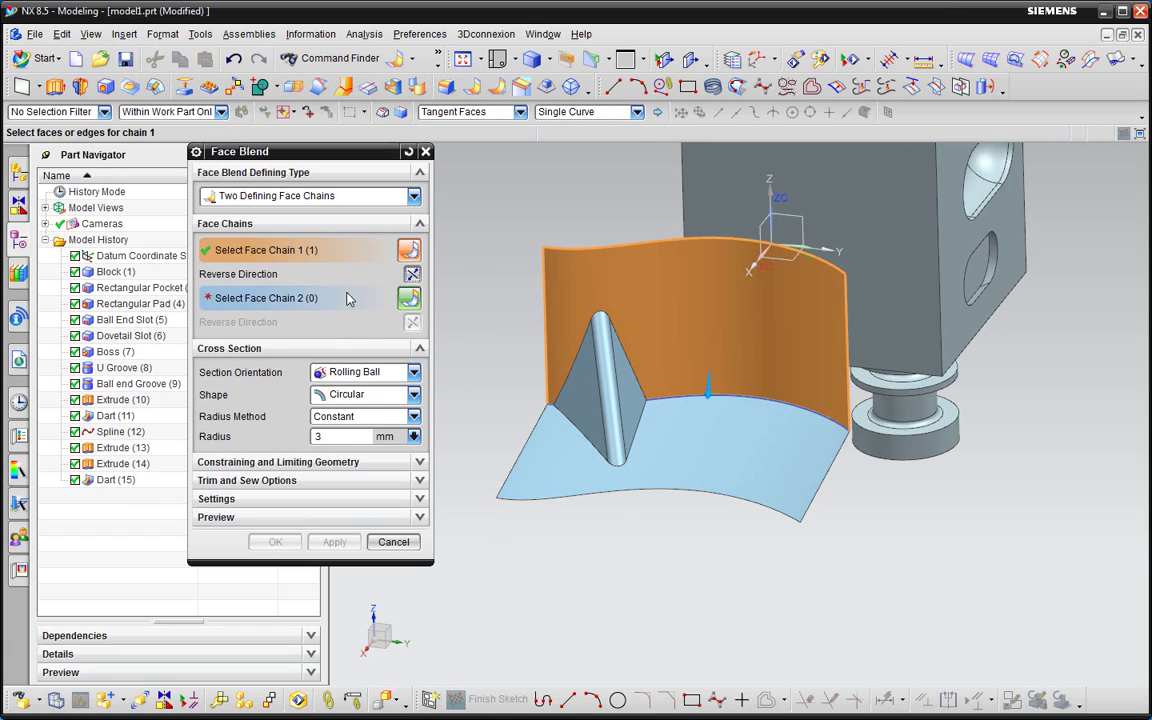
left_click(585, 437)
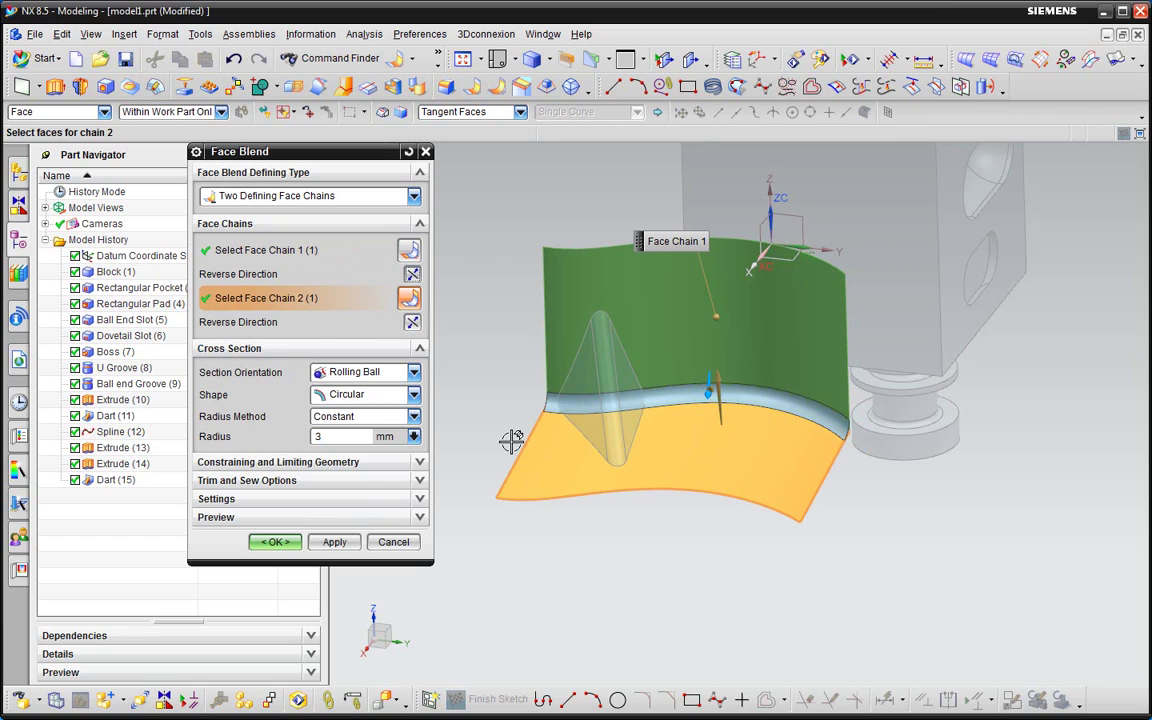
left_click(278, 548)
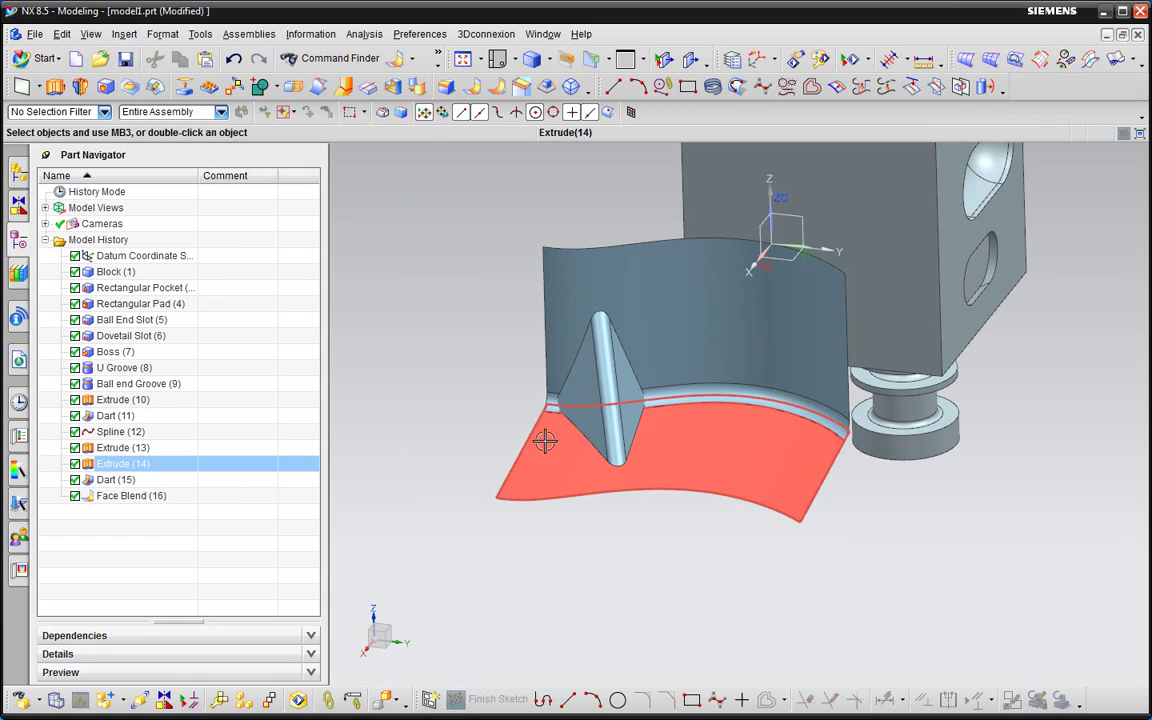
mouse_move(752, 472)
middle_mouse_down()
mouse_move(720, 463)
mouse_move(774, 437)
mouse_move(869, 454)
mouse_move(900, 442)
mouse_move(919, 486)
middle_mouse_up()
Undo Face Blend (16) and delete Dart (15) from the Part Navigator
key("End")
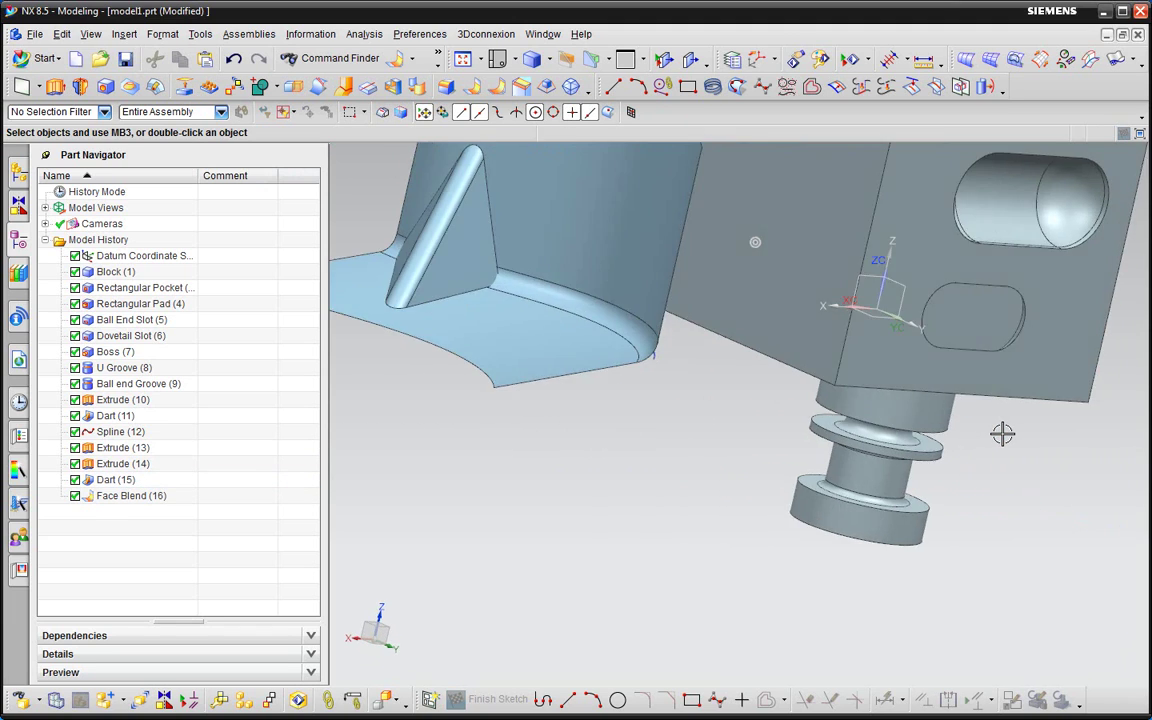
mouse_move(774, 437)
middle_mouse_down()
mouse_move(571, 368)
mouse_move(569, 381)
mouse_move(560, 365)
mouse_move(737, 402)
middle_mouse_up()
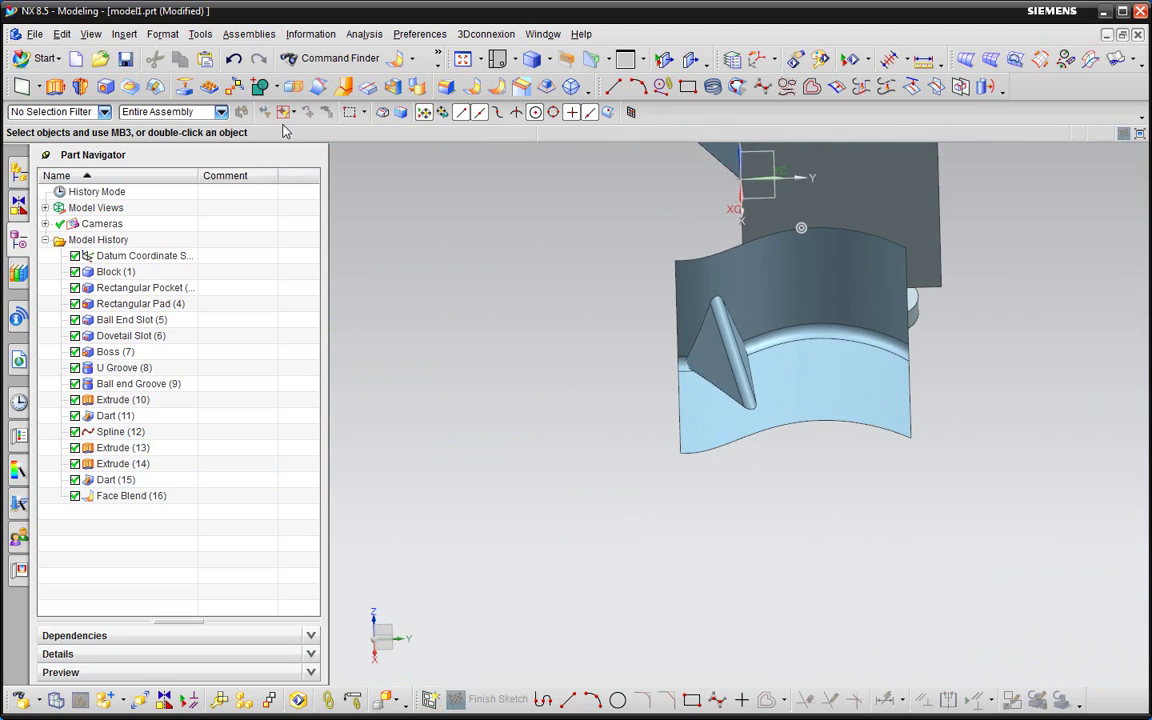
left_click(233, 60)
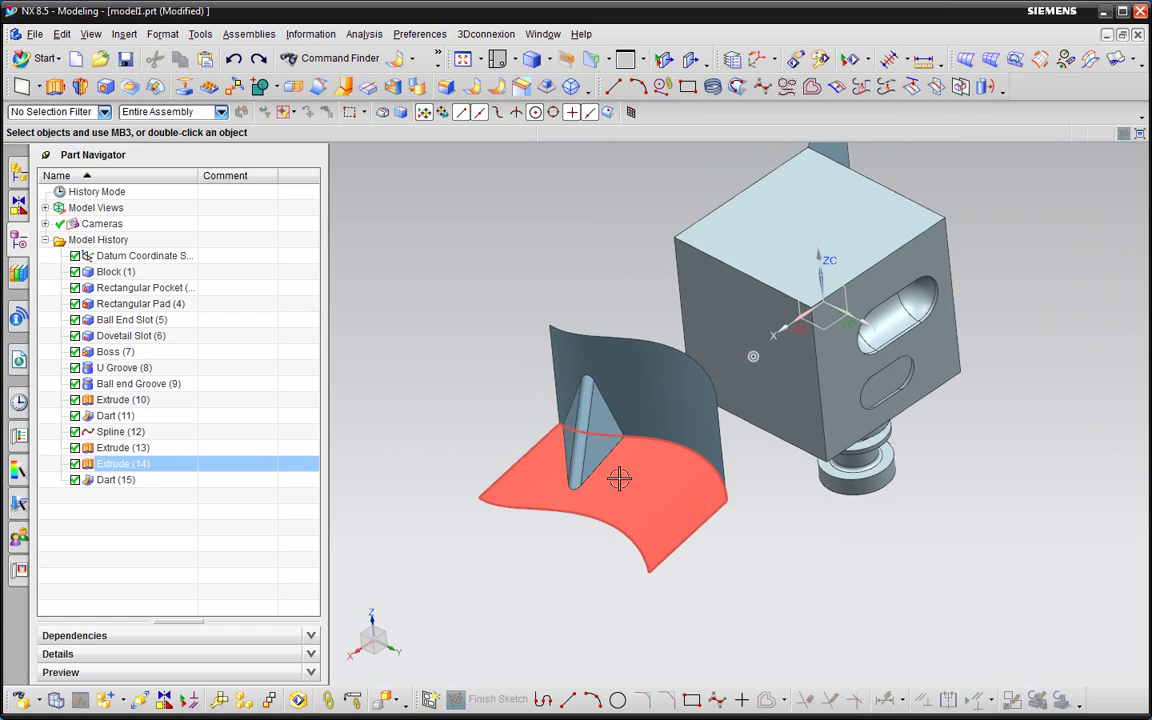
right_click(131, 480)
left_click(167, 388)
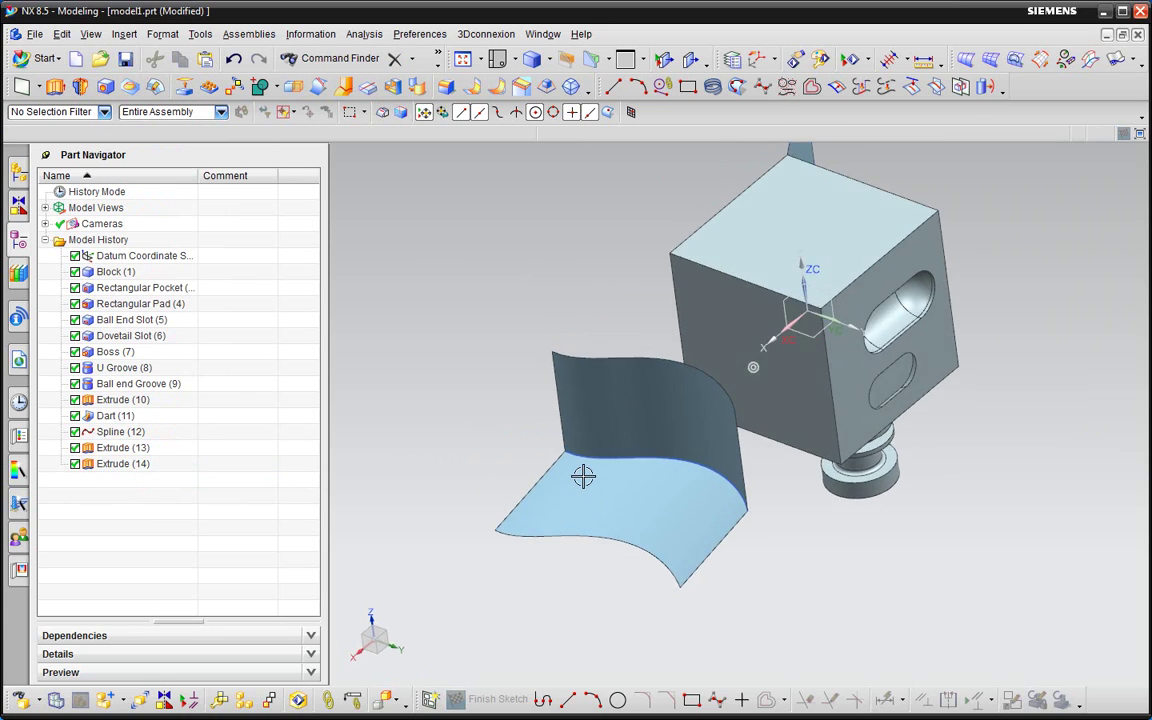
left_click(127, 36)
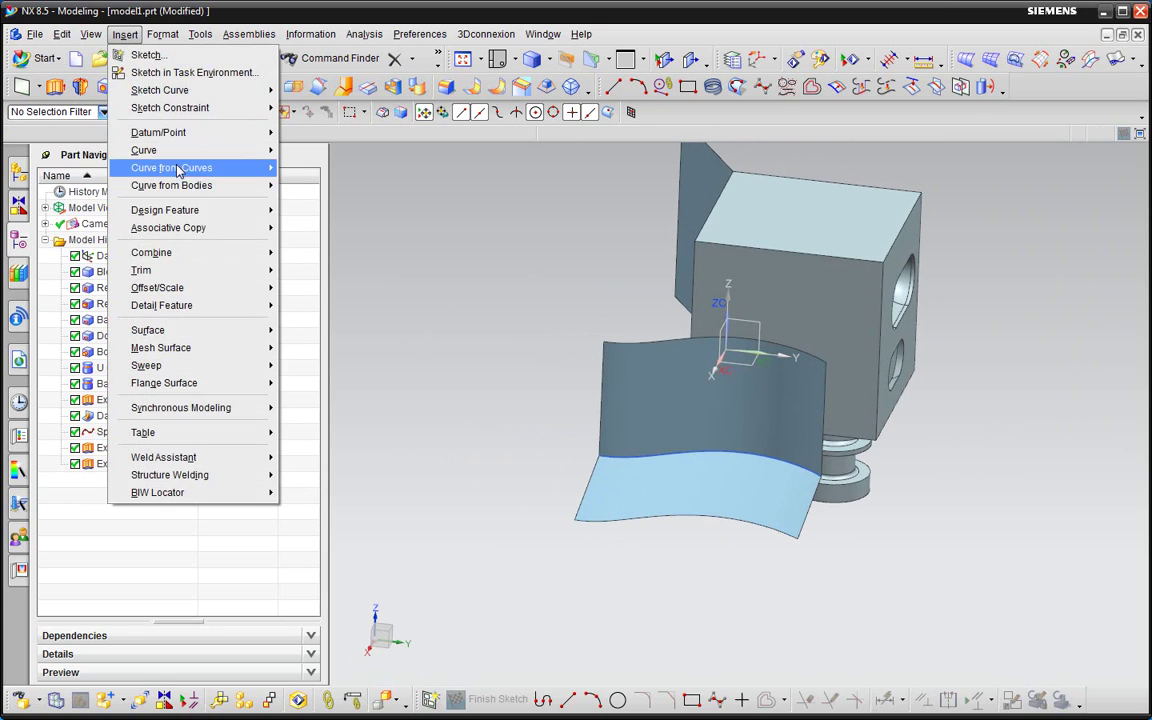
mouse_move(166, 210)
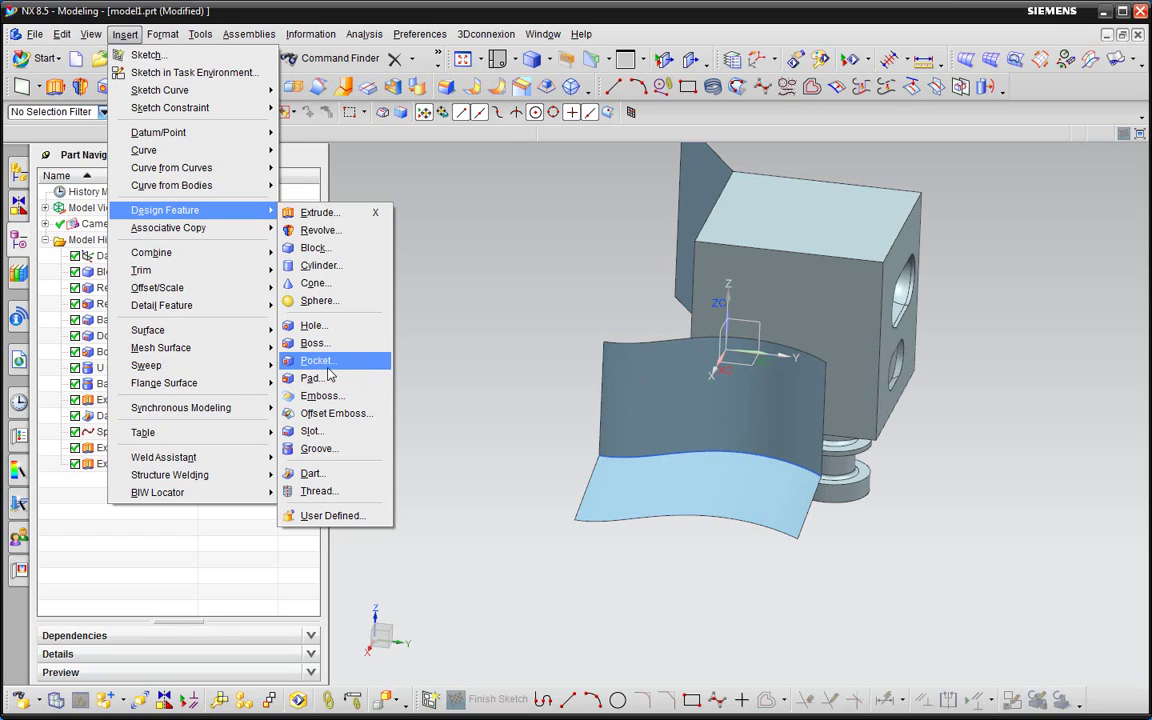
left_click(318, 360)
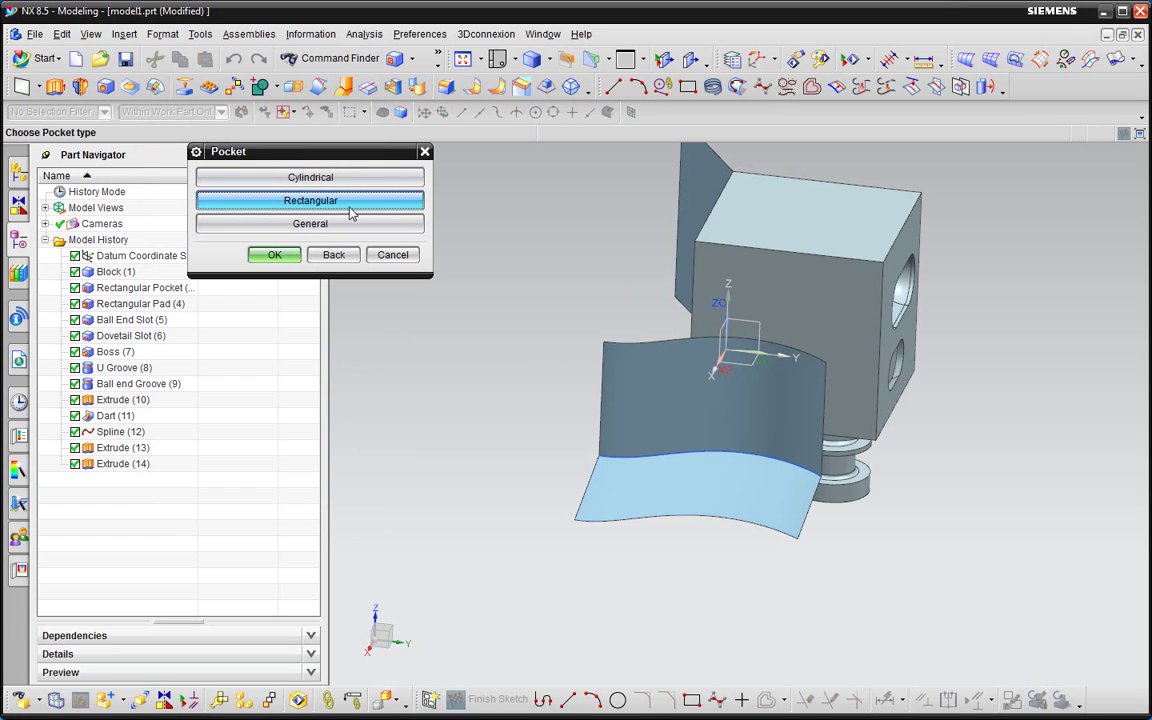
left_click(336, 256)
left_click(124, 34)
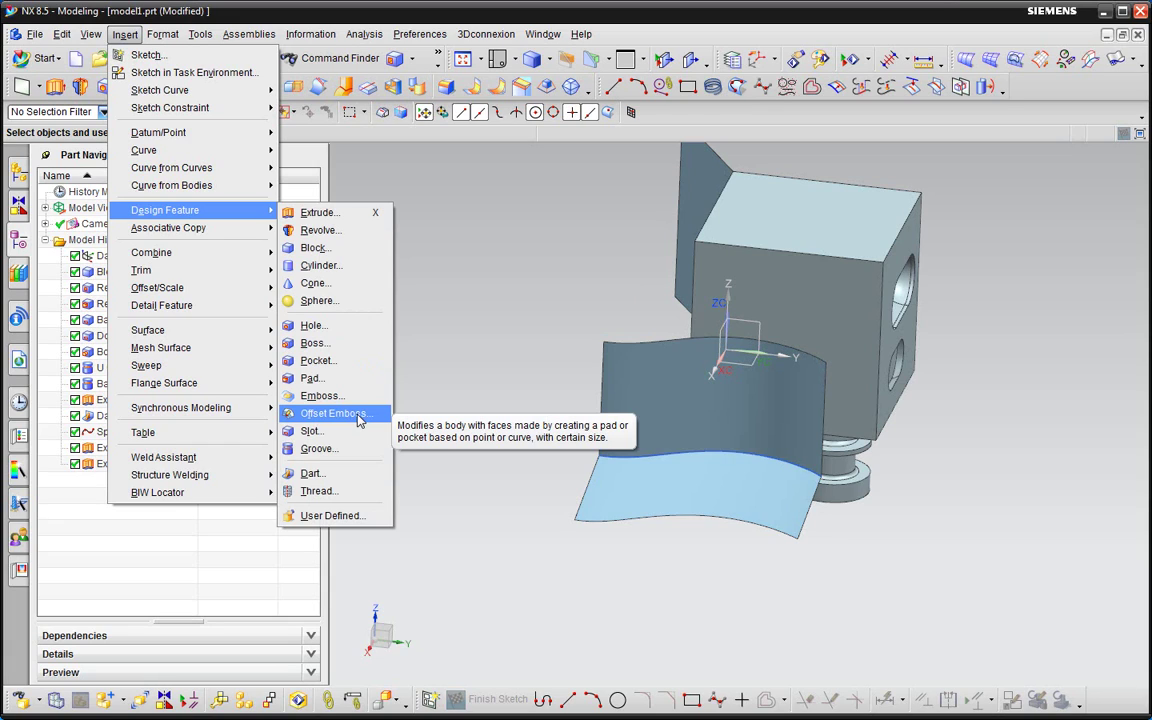
key("Escape")
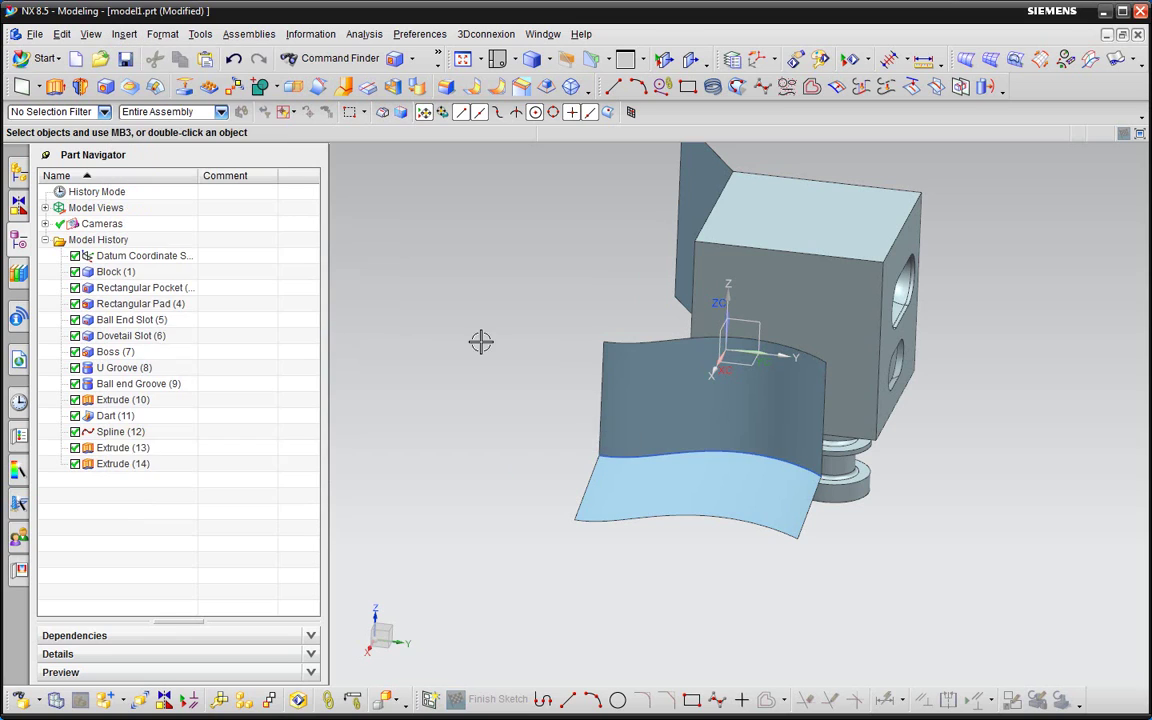
Sew the vertical sheet (target) and horizontal sheet (tool) into Sew (16)
middle_click_drag(576, 363, 549, 357)
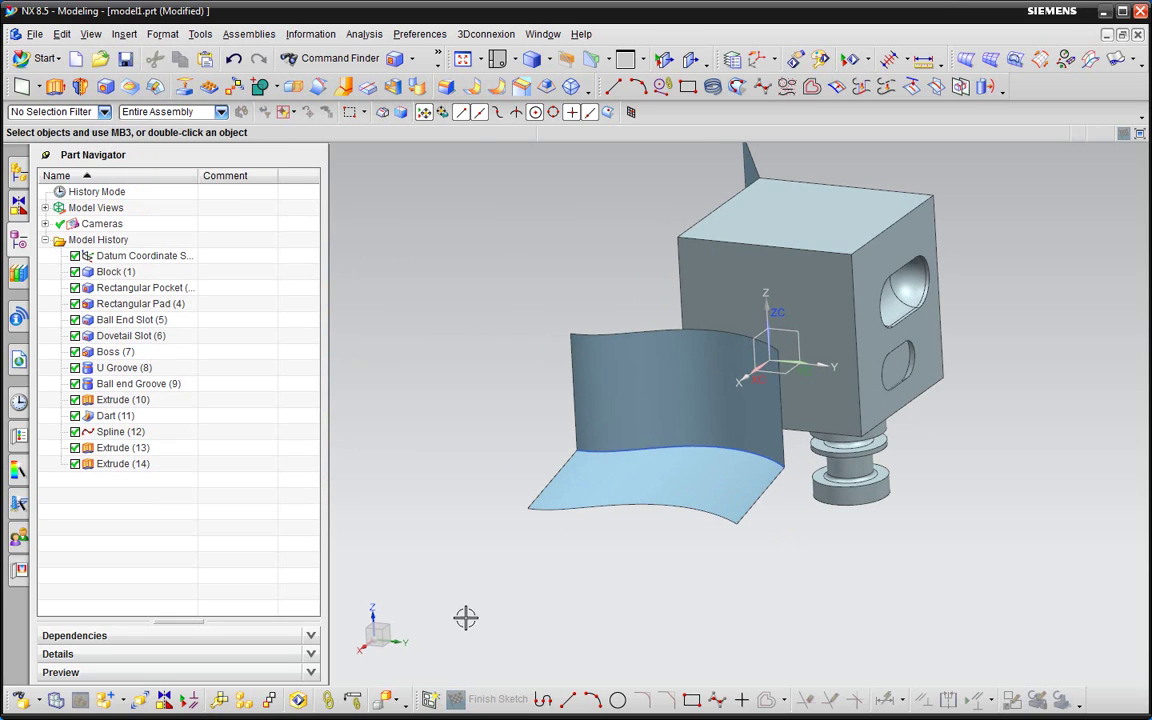
left_click(125, 35)
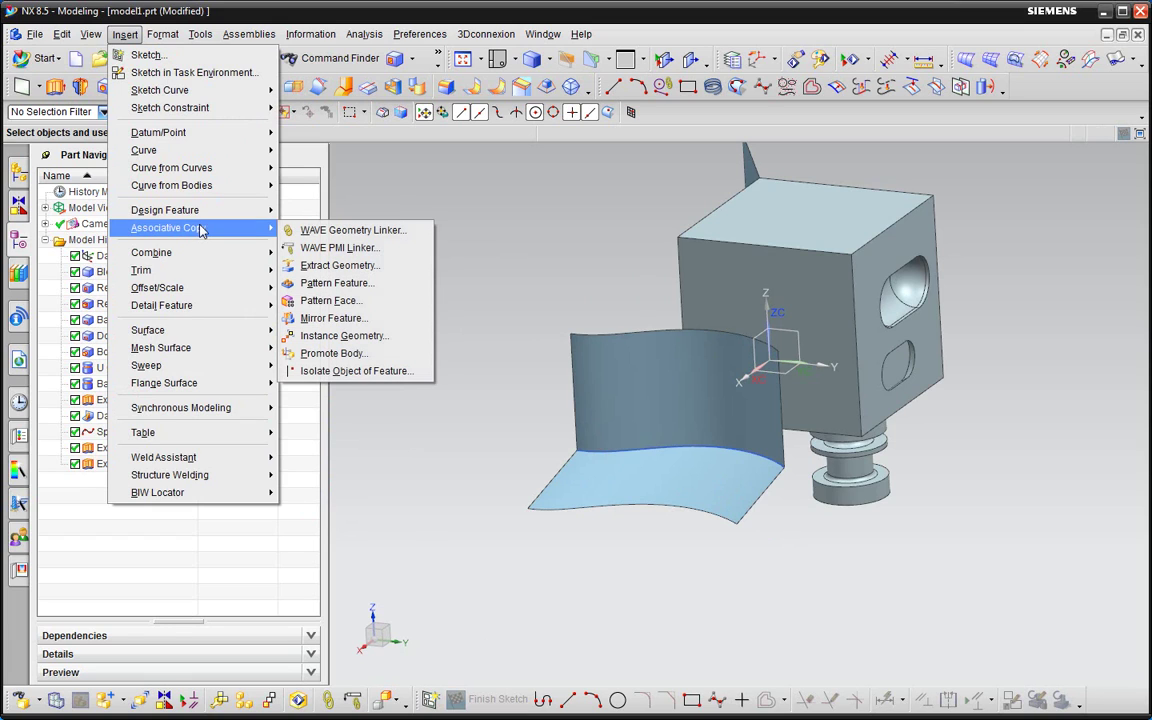
mouse_move(151, 252)
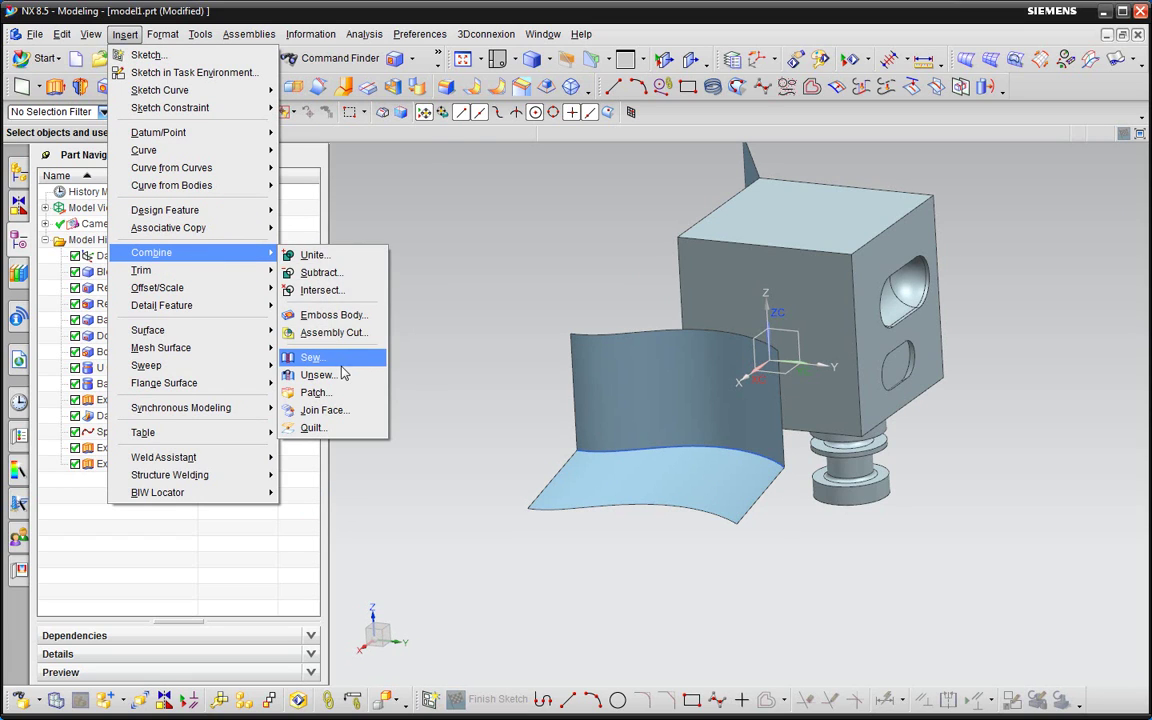
left_click(340, 358)
left_click(675, 440)
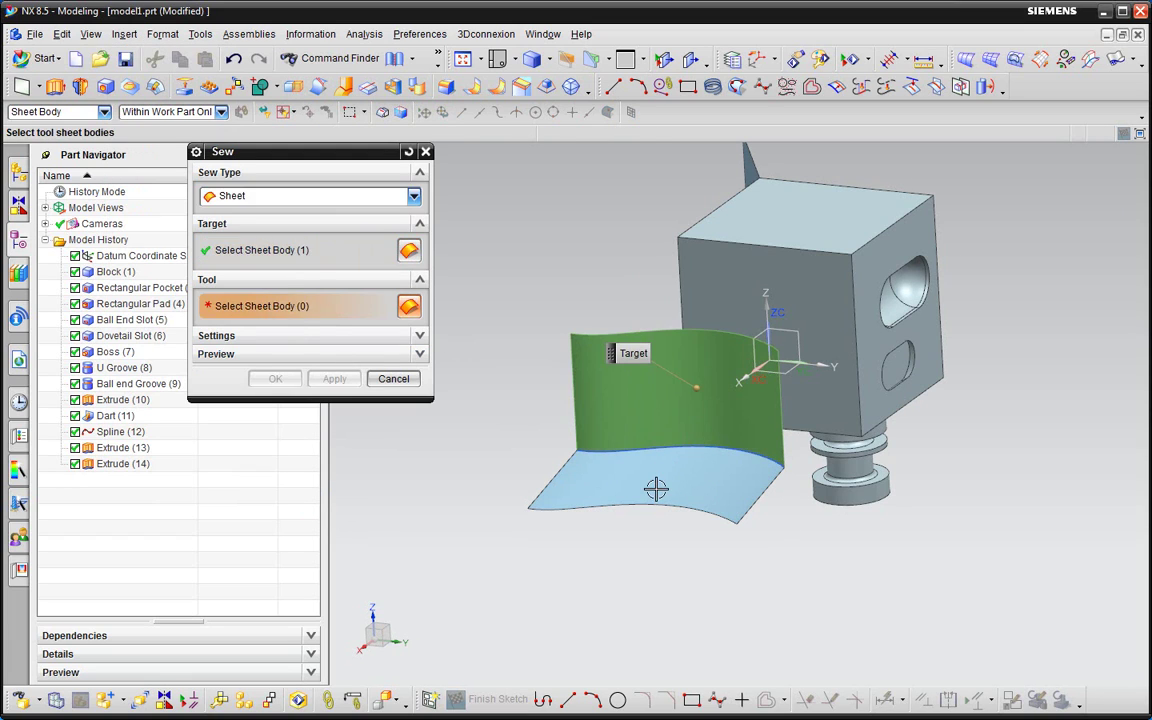
left_click(652, 487)
left_click(275, 378)
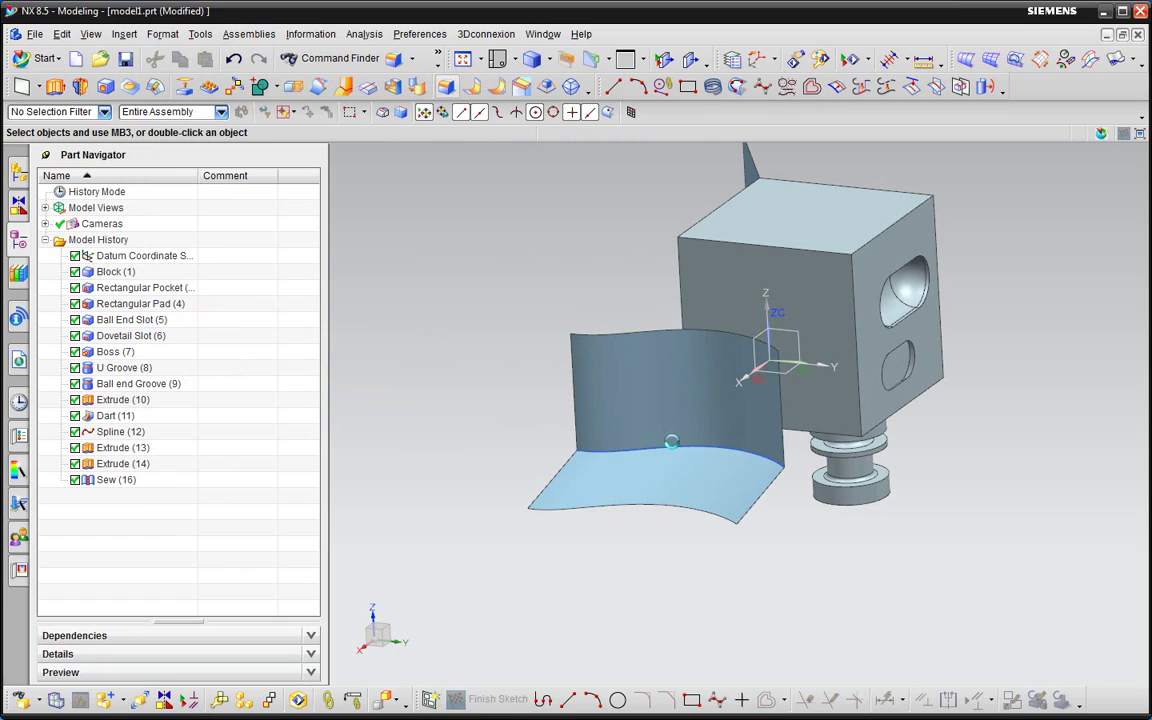
Round the joint edge between the sheets with a 10 mm edge blend
key("b")
left_click(676, 450)
left_click_drag(677, 285, 684, 421)
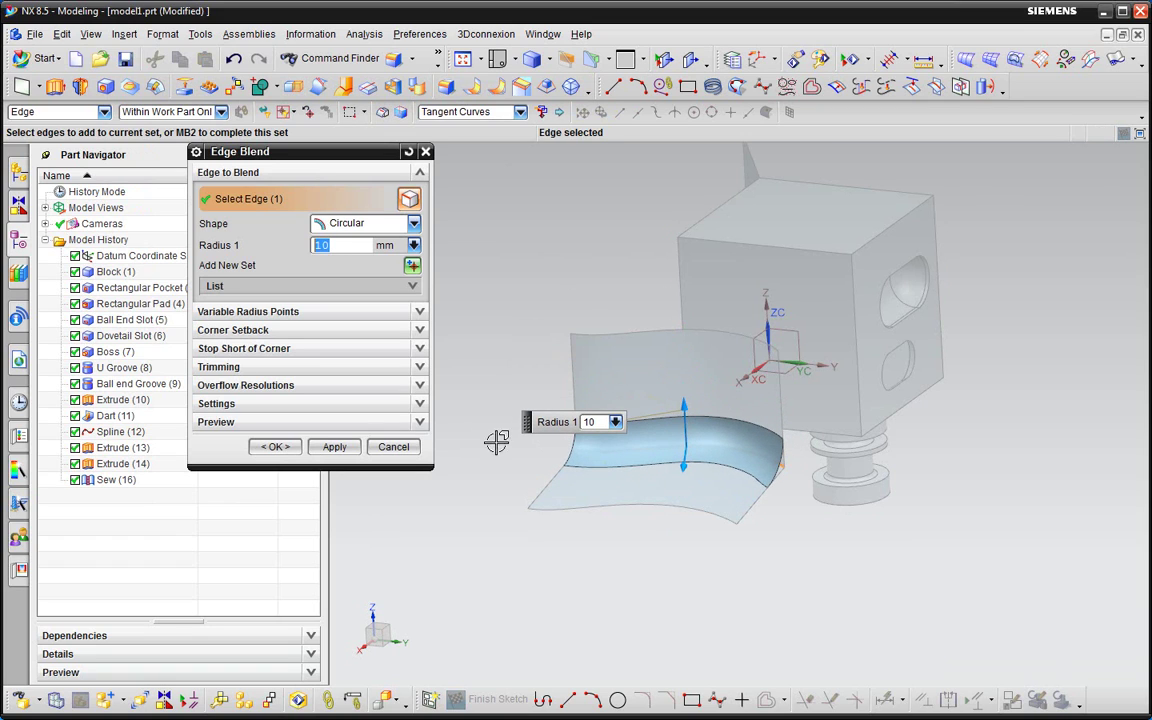
left_click(276, 447)
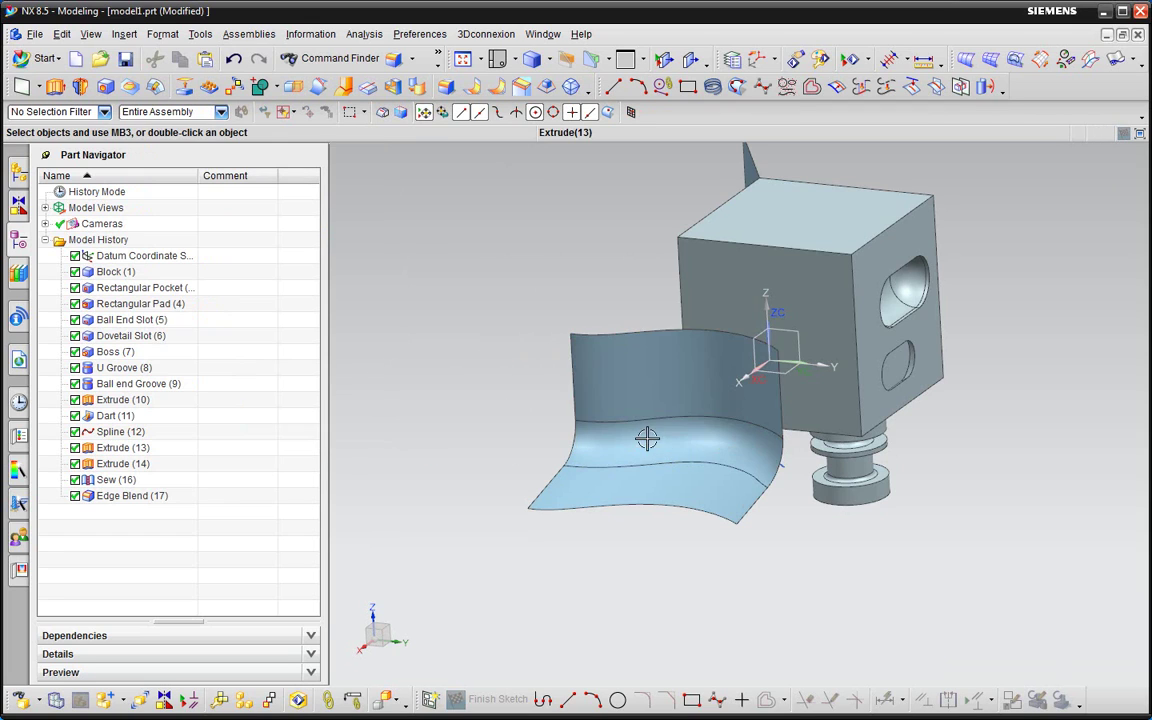
middle_click_drag(648, 437, 511, 460)
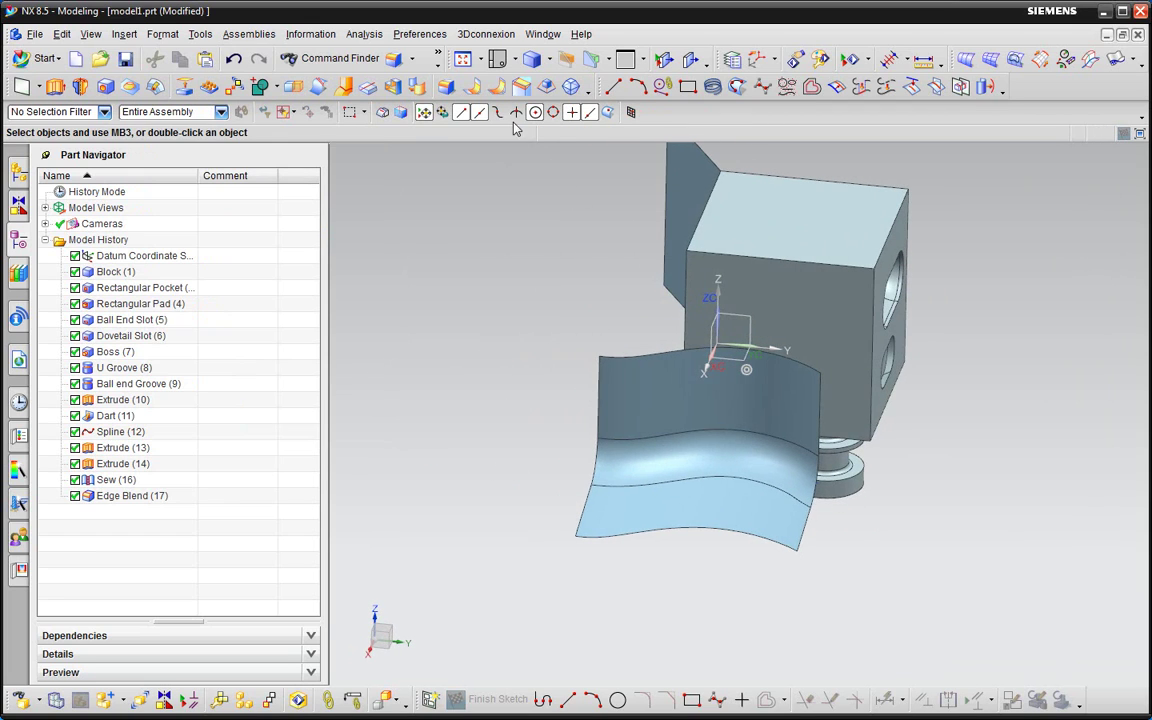
In Top view, draw a straight line from left of the blended sheet to beyond it
left_click(498, 60)
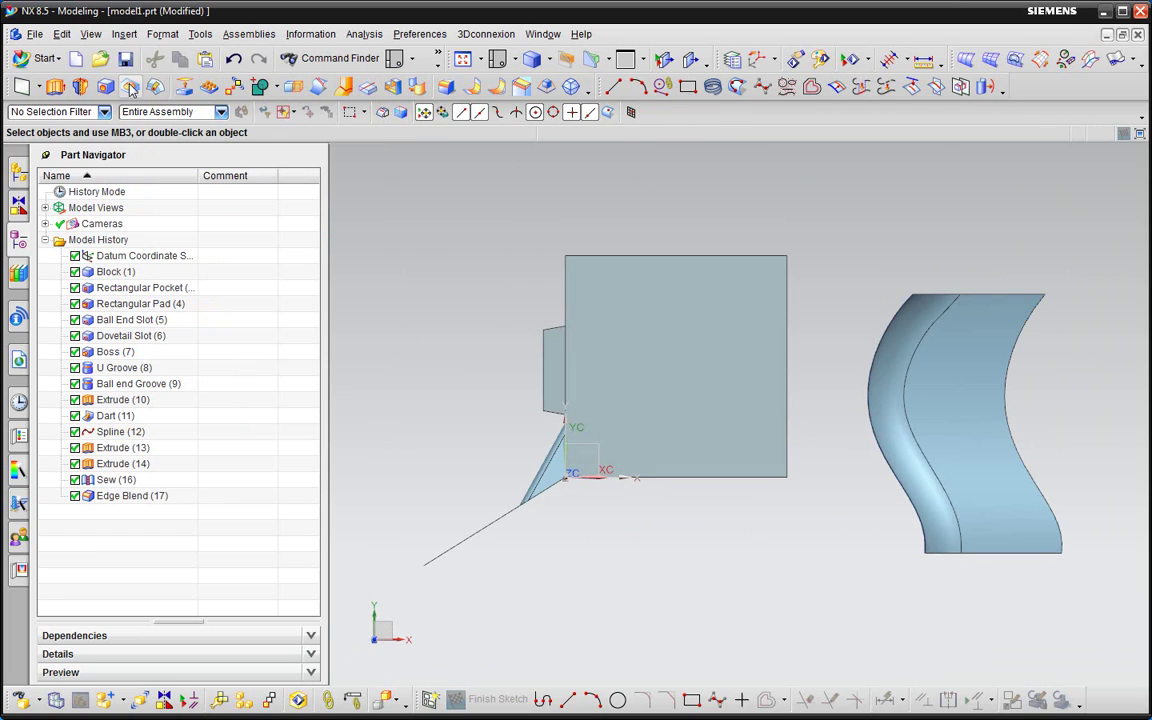
left_click(613, 87)
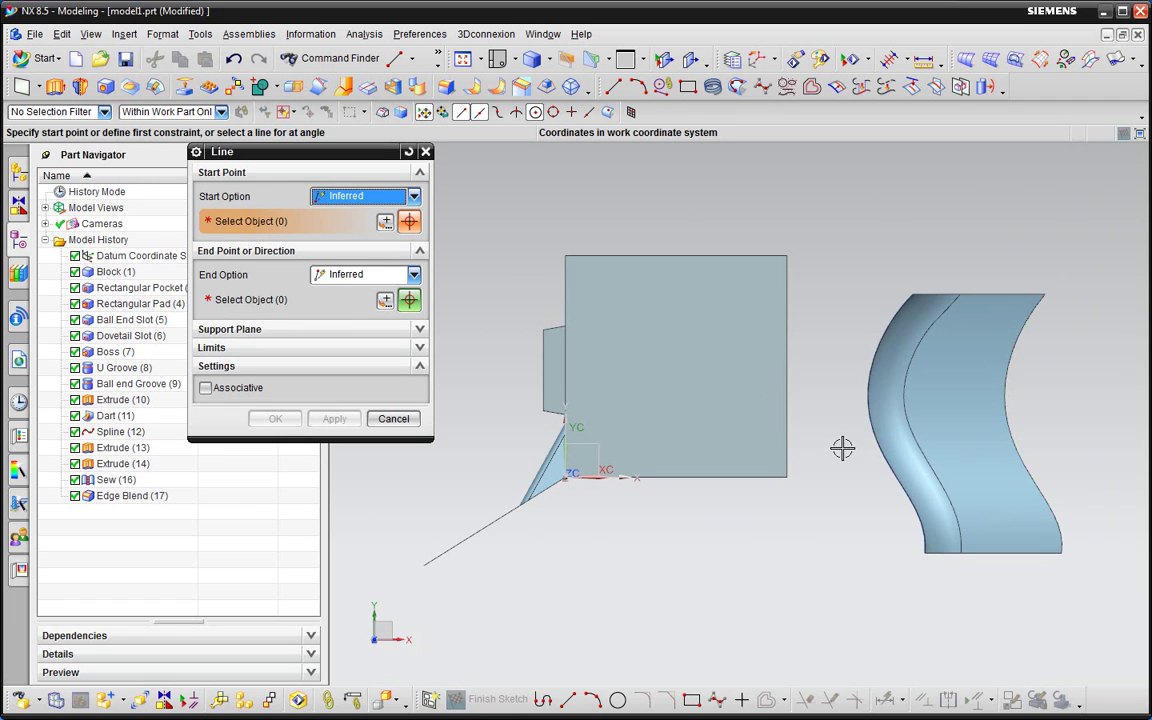
left_click(815, 430)
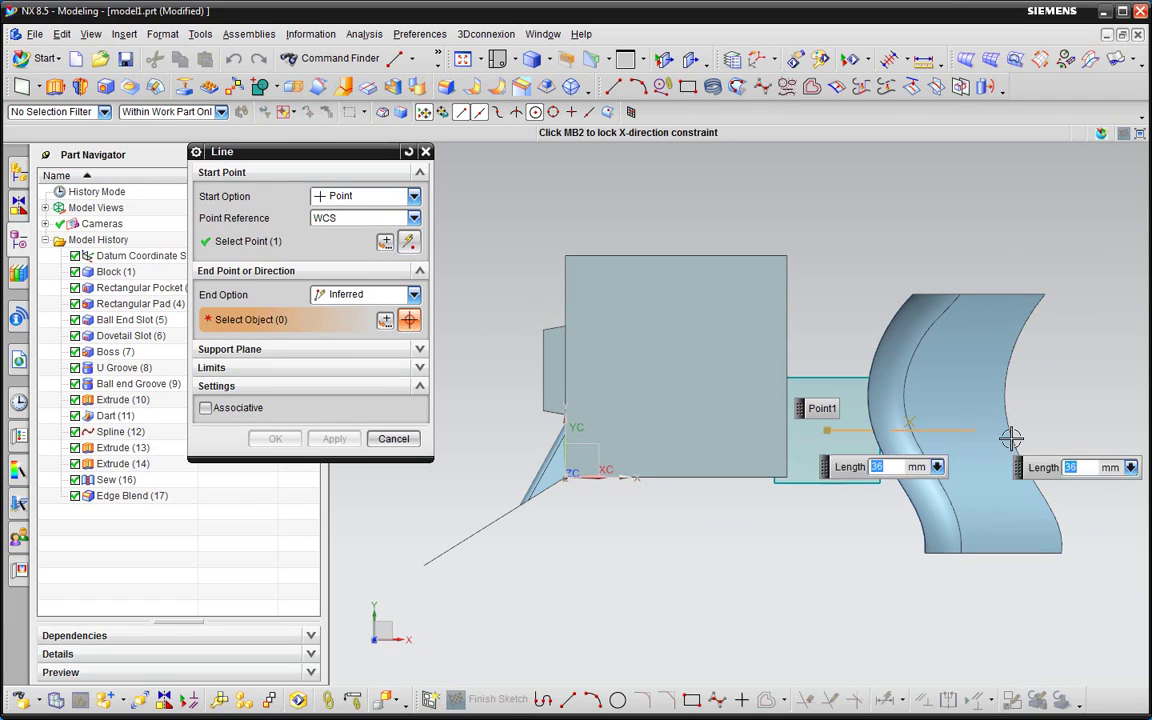
left_click(1085, 400)
left_click(275, 485)
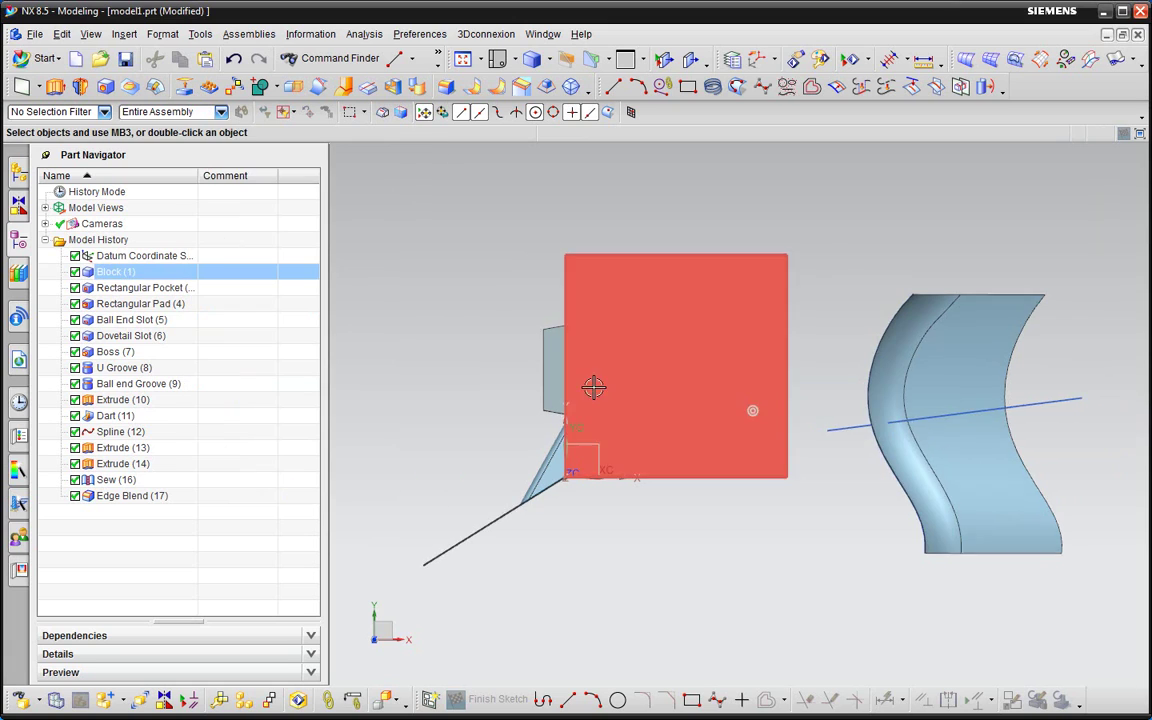
mouse_move(600, 355)
middle_mouse_down()
mouse_move(912, 514)
mouse_move(964, 527)
mouse_move(954, 550)
mouse_move(995, 552)
middle_mouse_up()
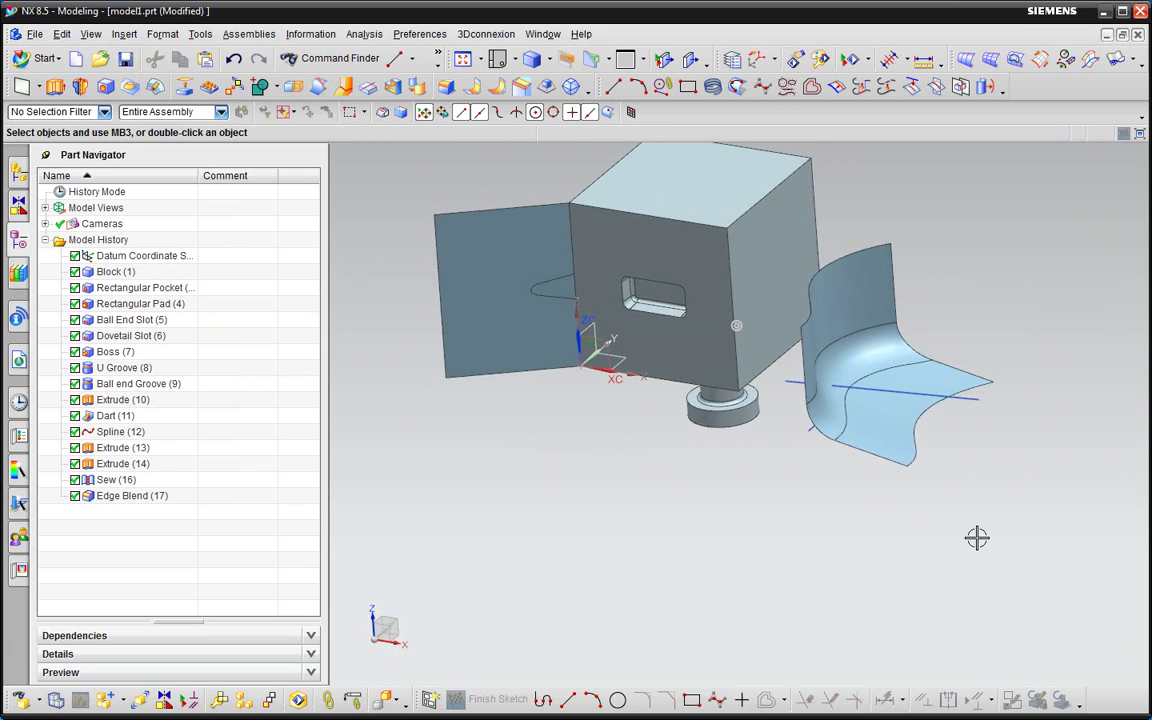
Project the new line along the Z axis onto the sheet's three faces
left_click(720, 230)
key("Escape")
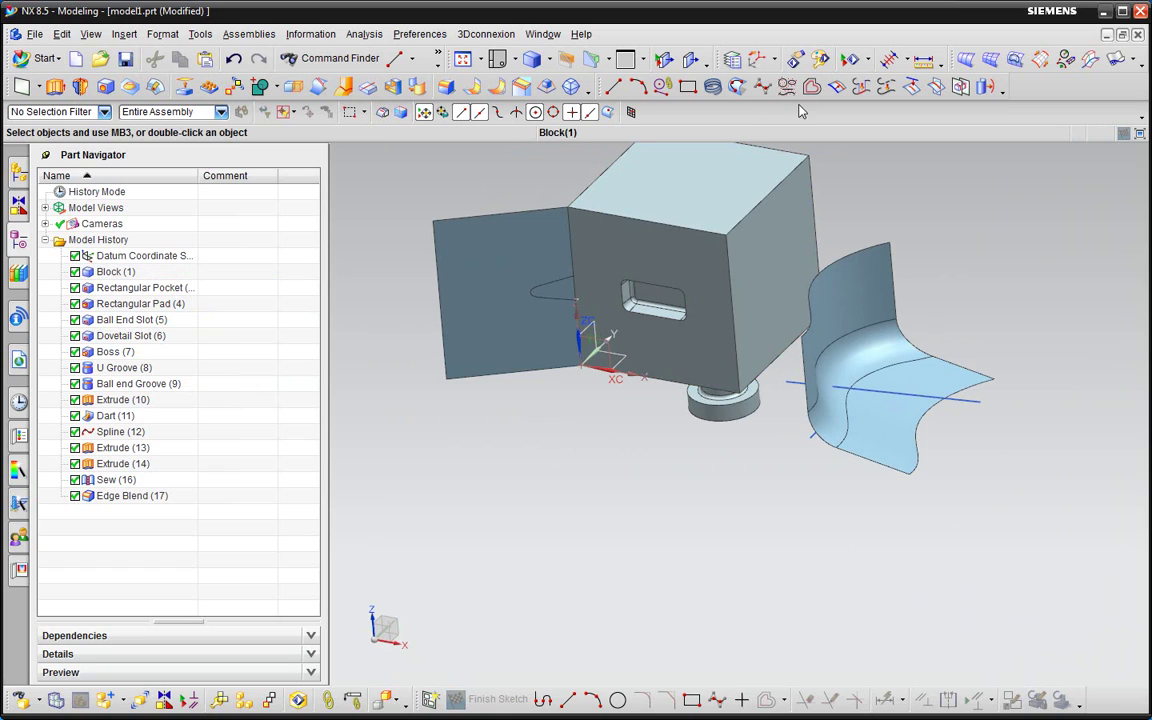
left_click(925, 88)
left_click(885, 391)
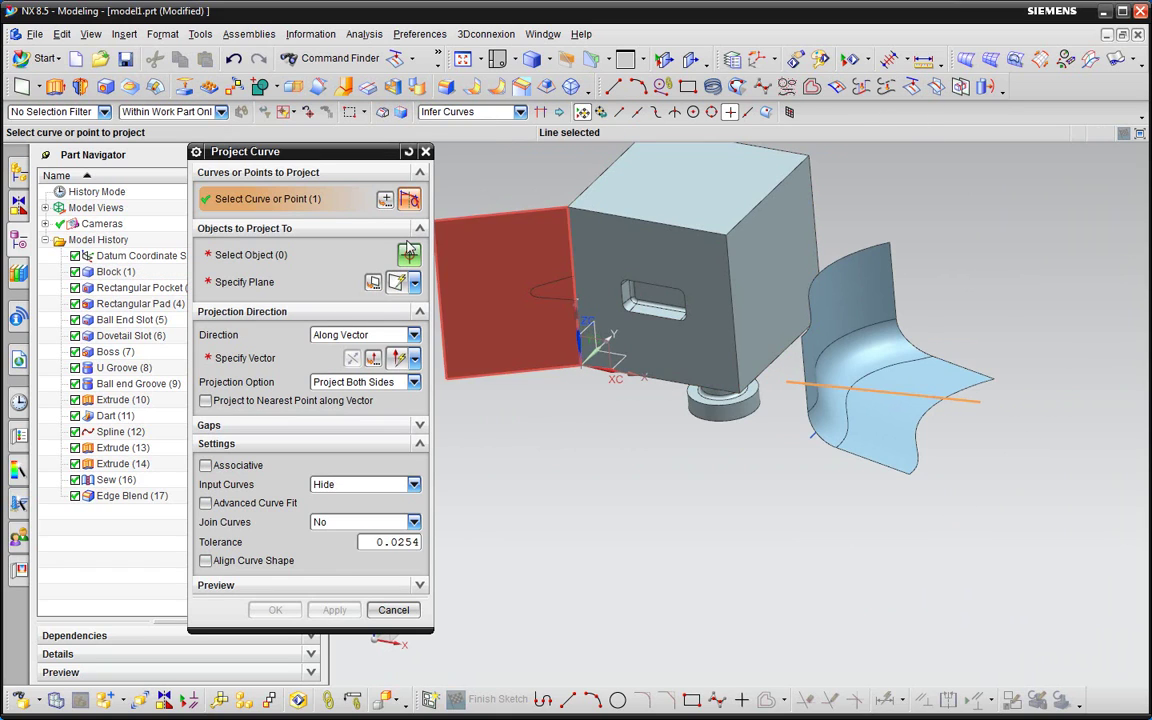
left_click(855, 300)
left_click(905, 440)
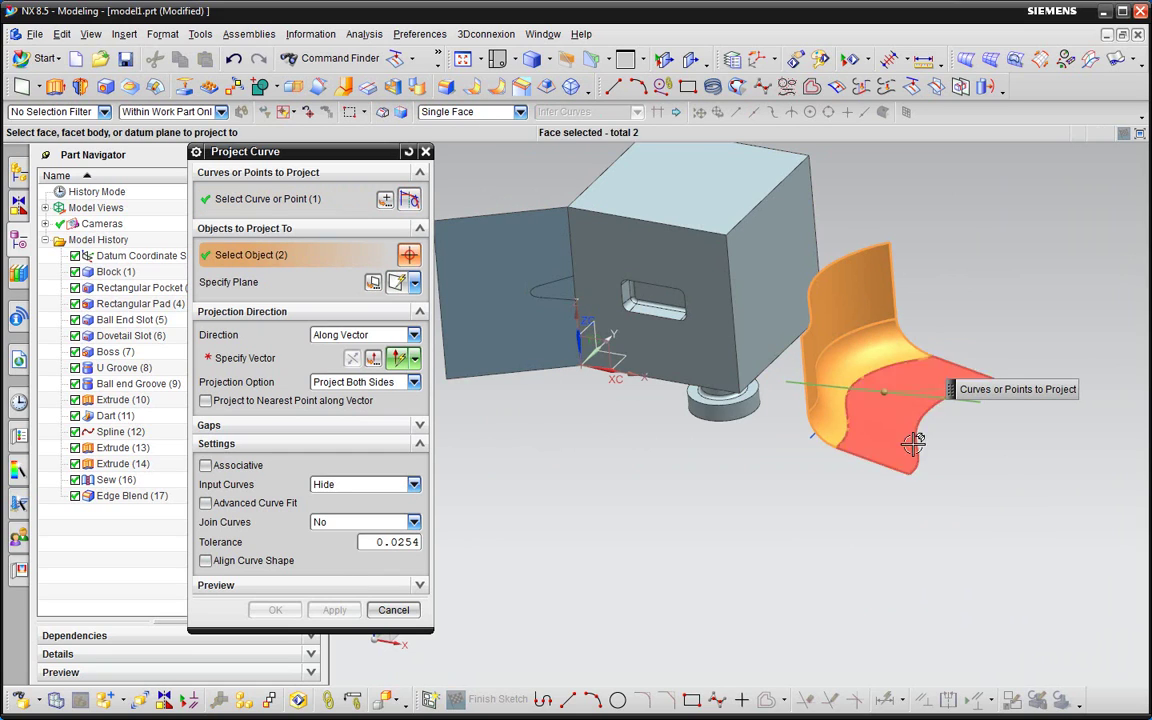
left_click(845, 370)
left_click(256, 358)
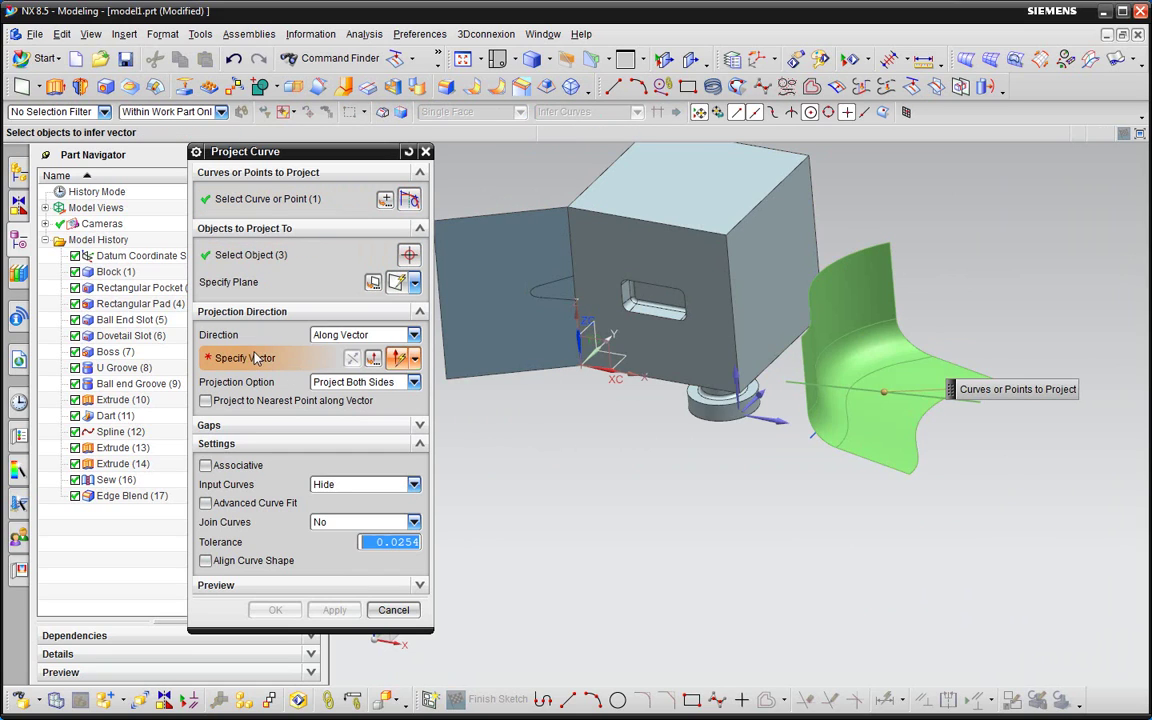
left_click(752, 395)
type(".01")
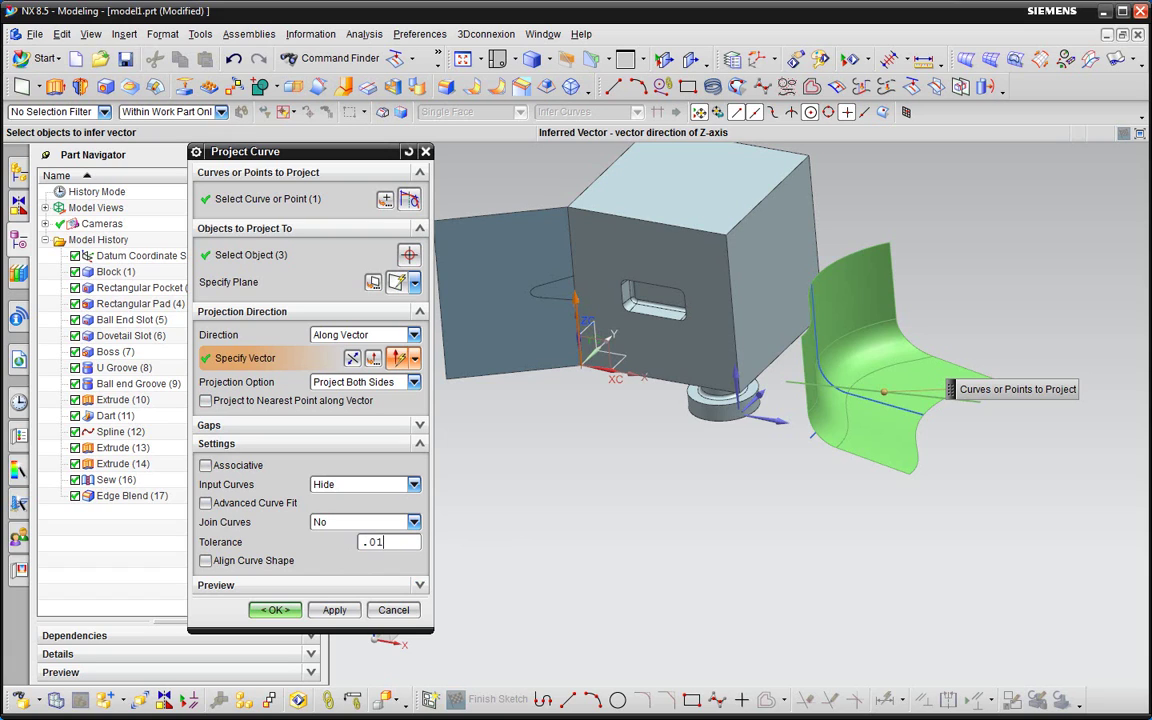
left_click(270, 613)
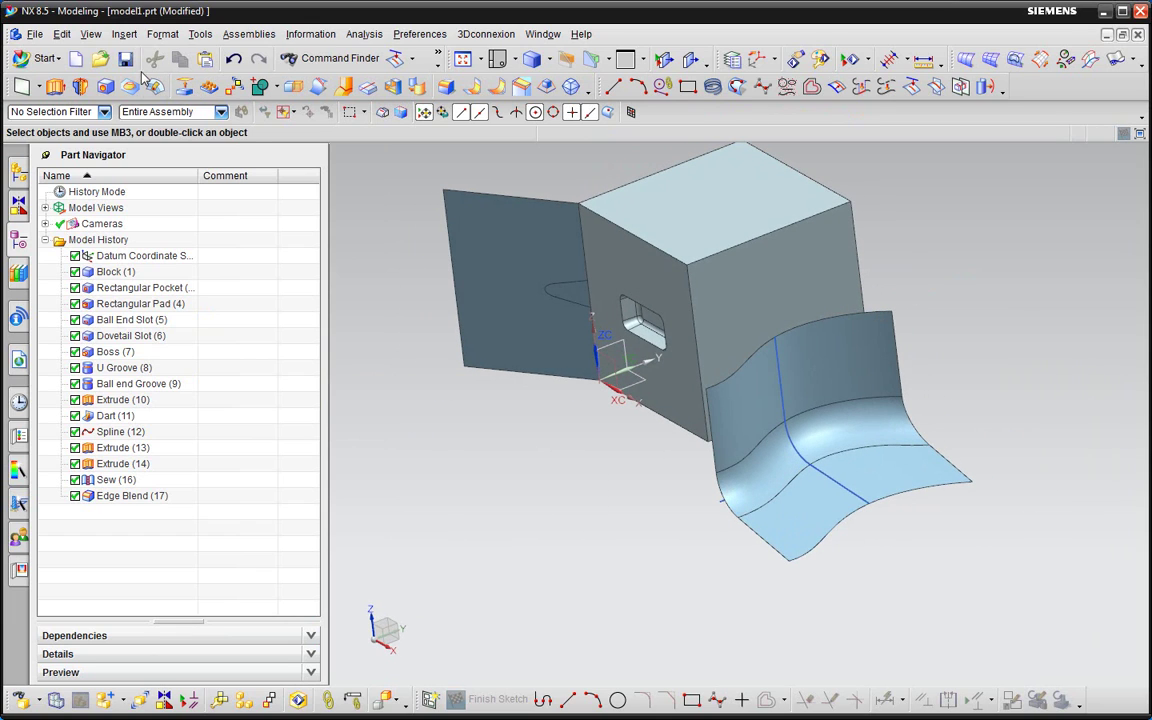
left_click(124, 34)
mouse_move(151, 252)
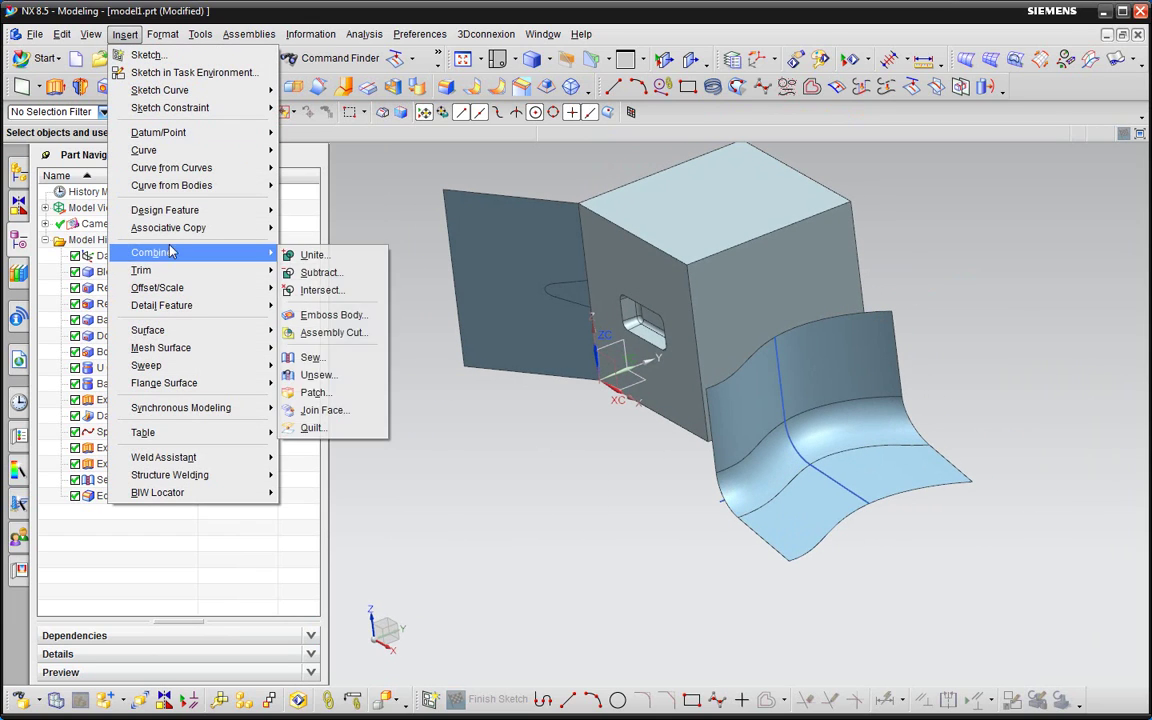
mouse_move(165, 210)
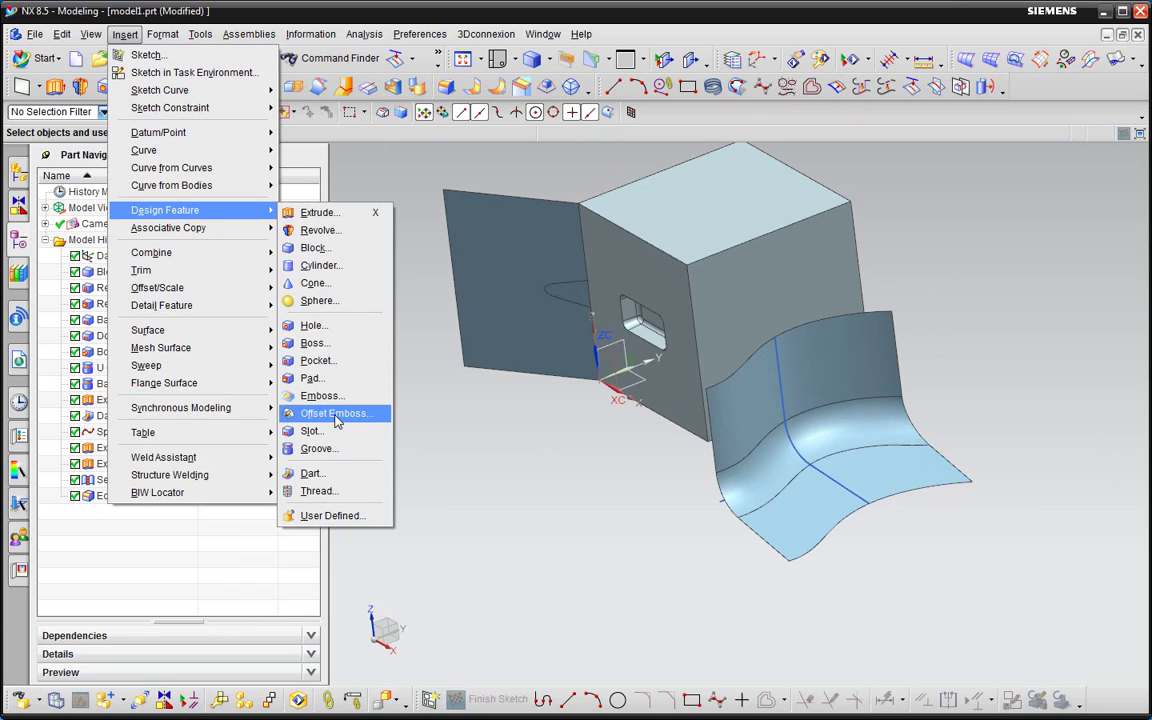
Start an Offset Emboss, orbit to an oblique view, and keep Curve as the centre type
left_click(336, 414)
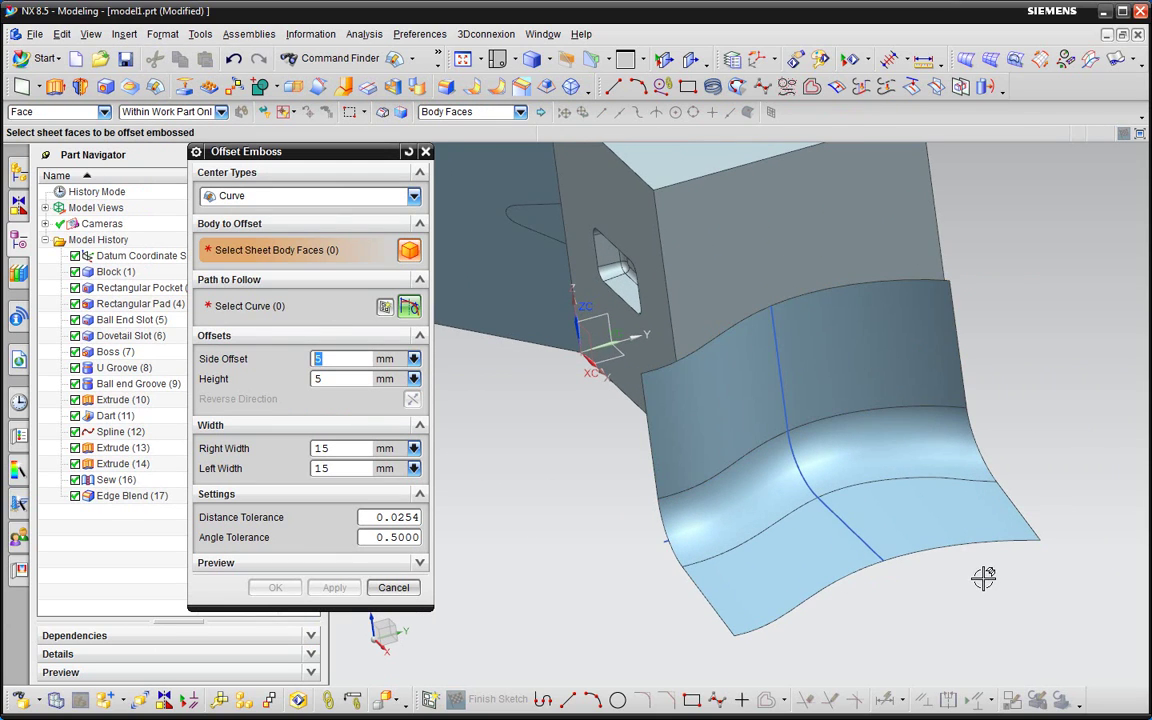
key("ctrl+alt+f")
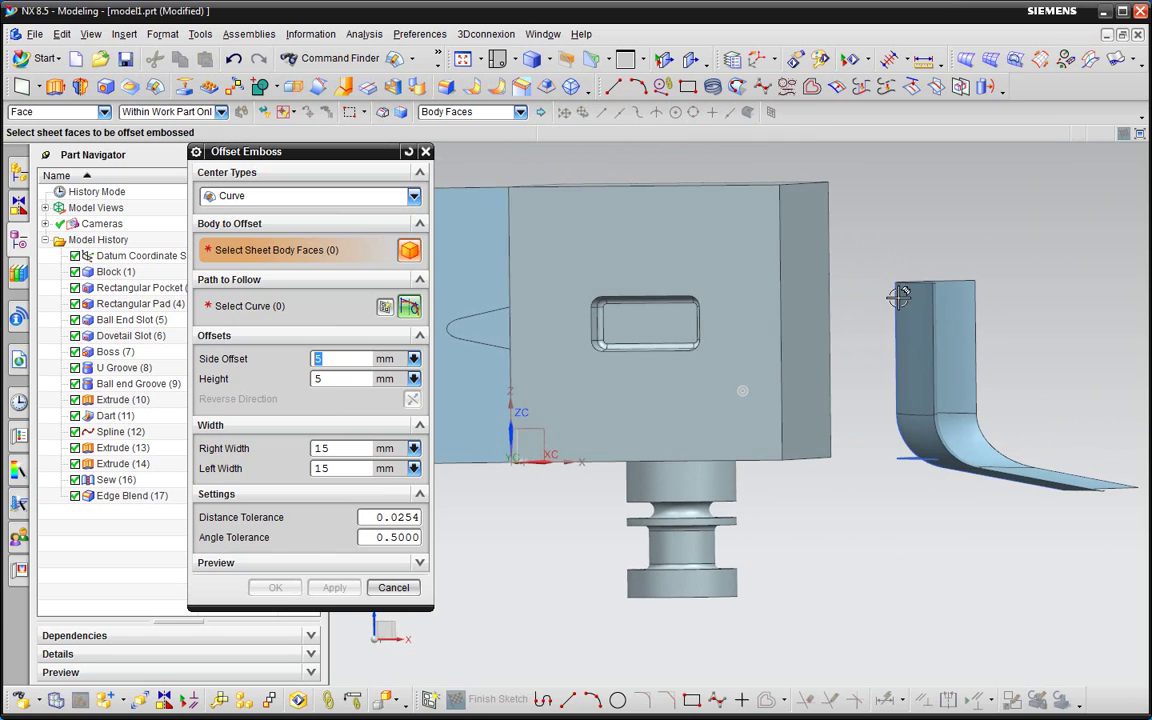
middle_click_drag(900, 296, 762, 447)
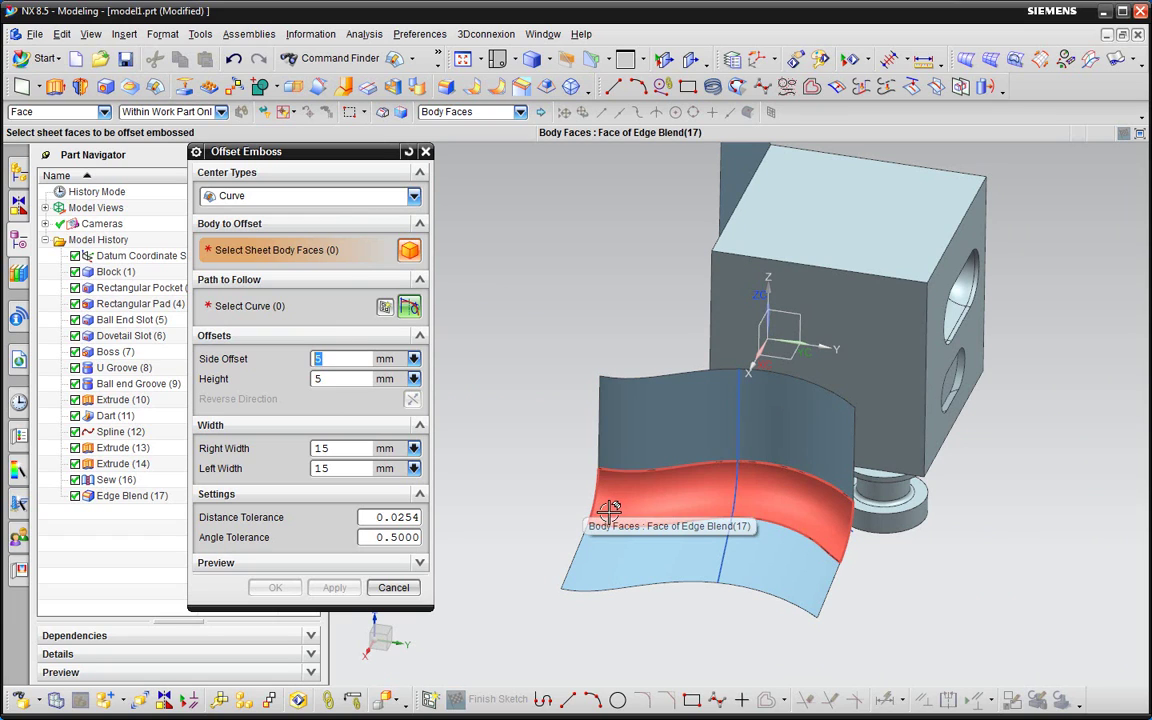
middle_click_drag(481, 280, 489, 277)
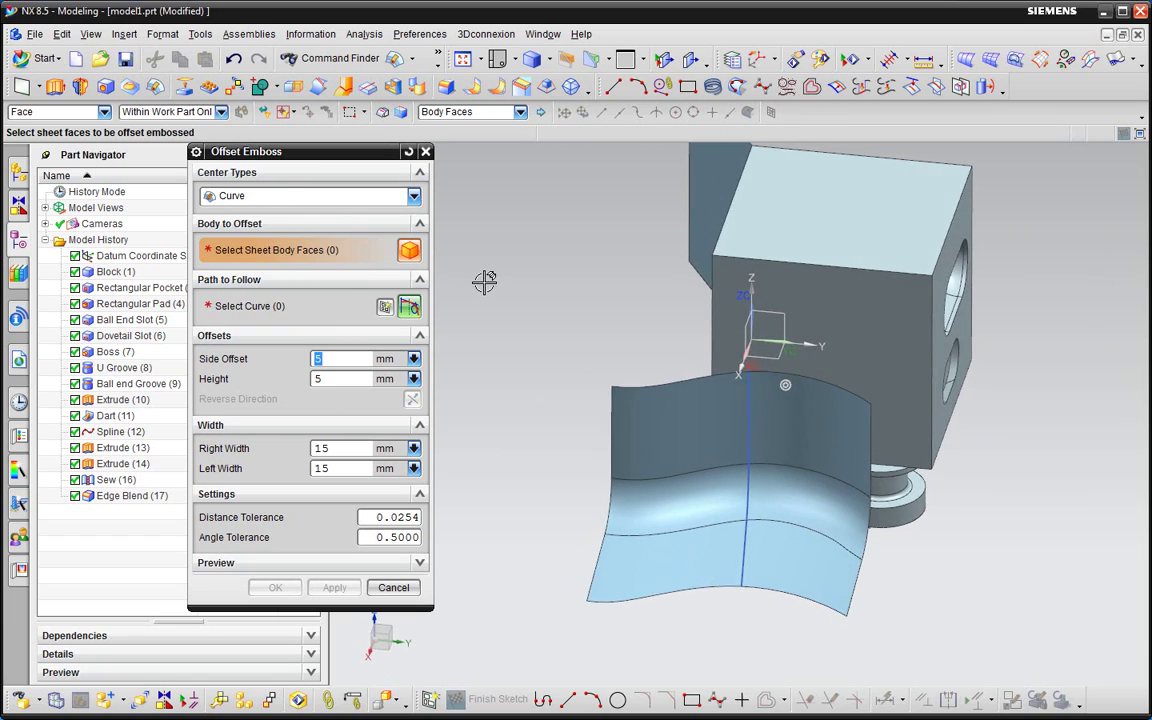
left_click(265, 196)
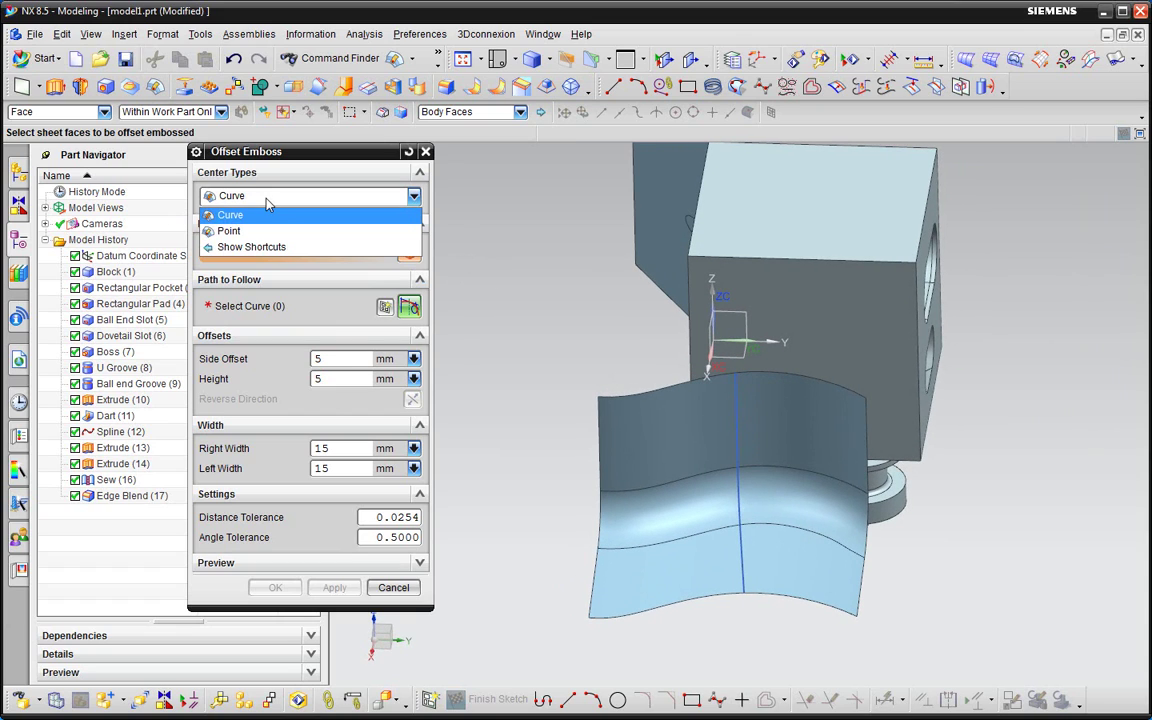
left_click(252, 219)
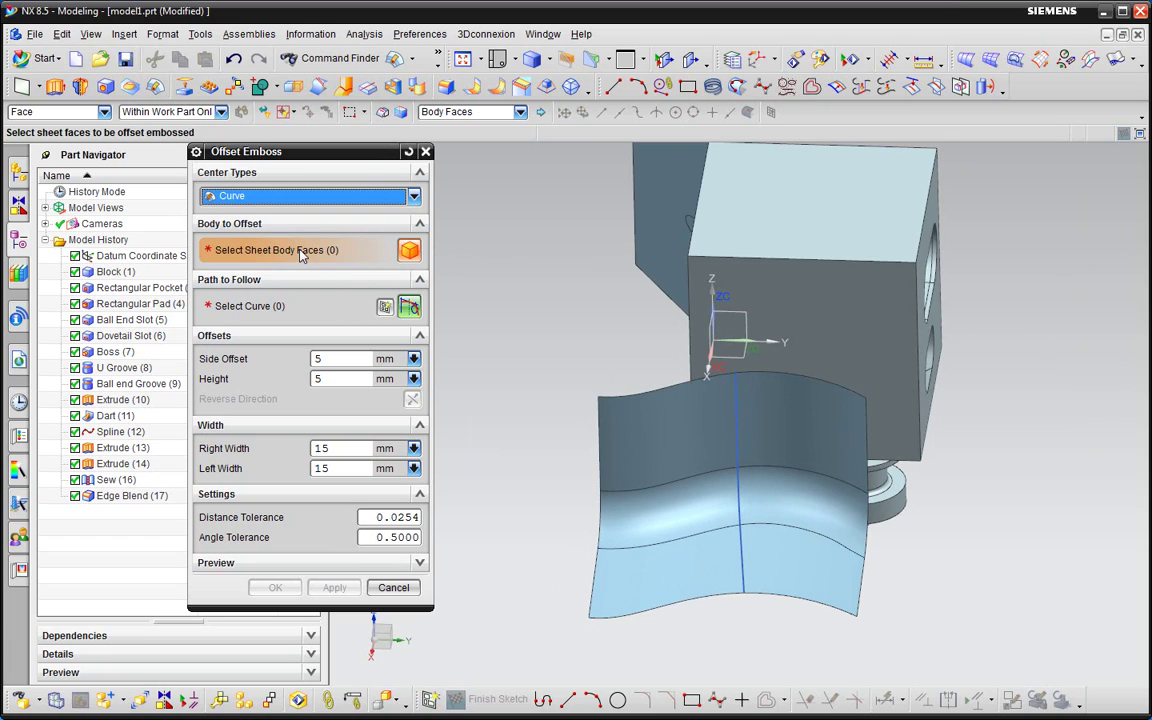
Accept the sheet's three faces and pick the projected curve as the emboss path
middle_click(682, 464)
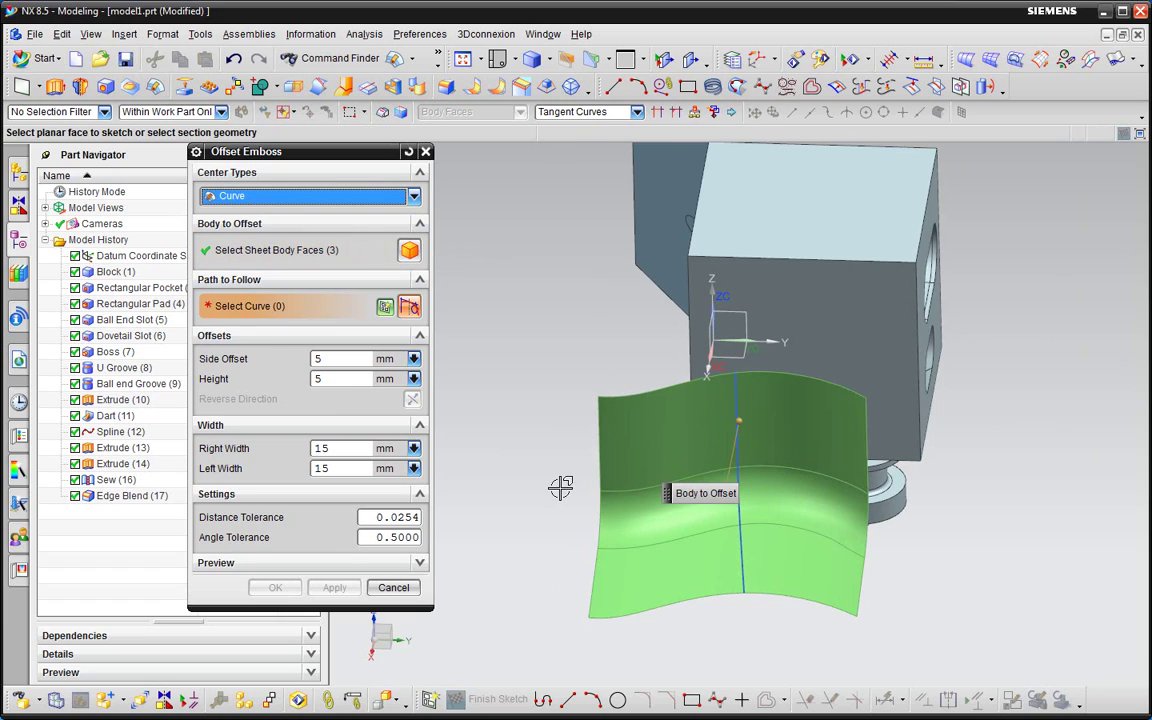
left_click(750, 578)
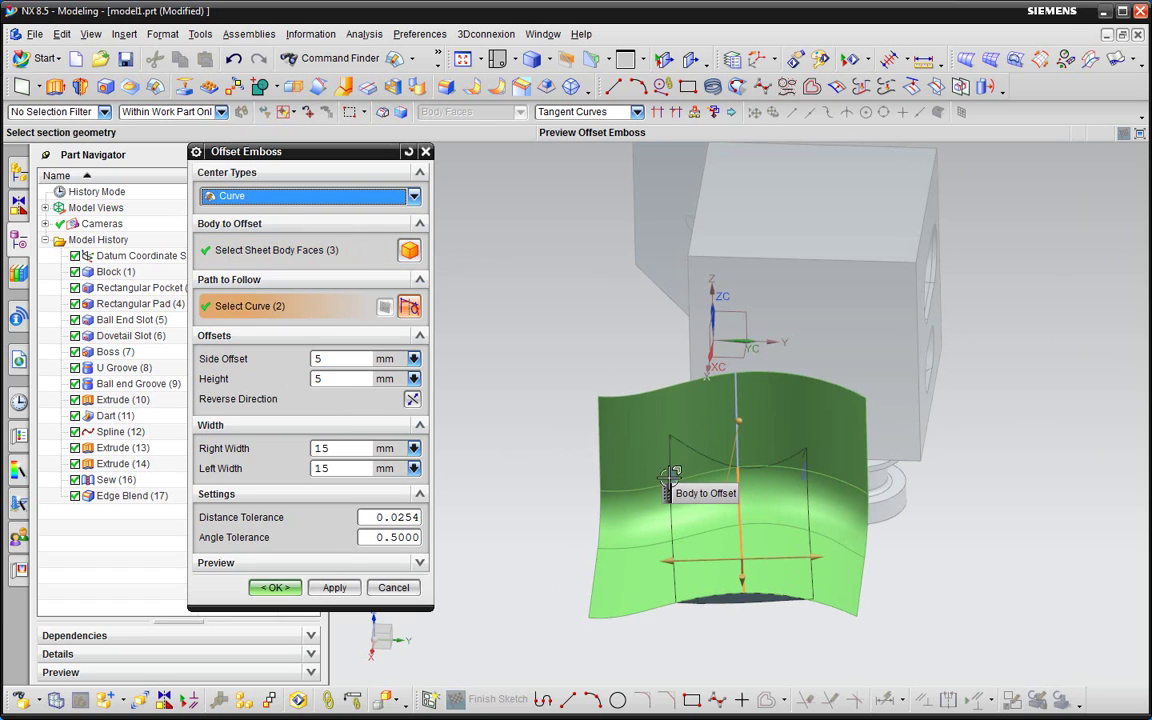
mouse_move(670, 477)
middle_mouse_down()
mouse_move(771, 496)
mouse_move(656, 470)
middle_mouse_up()
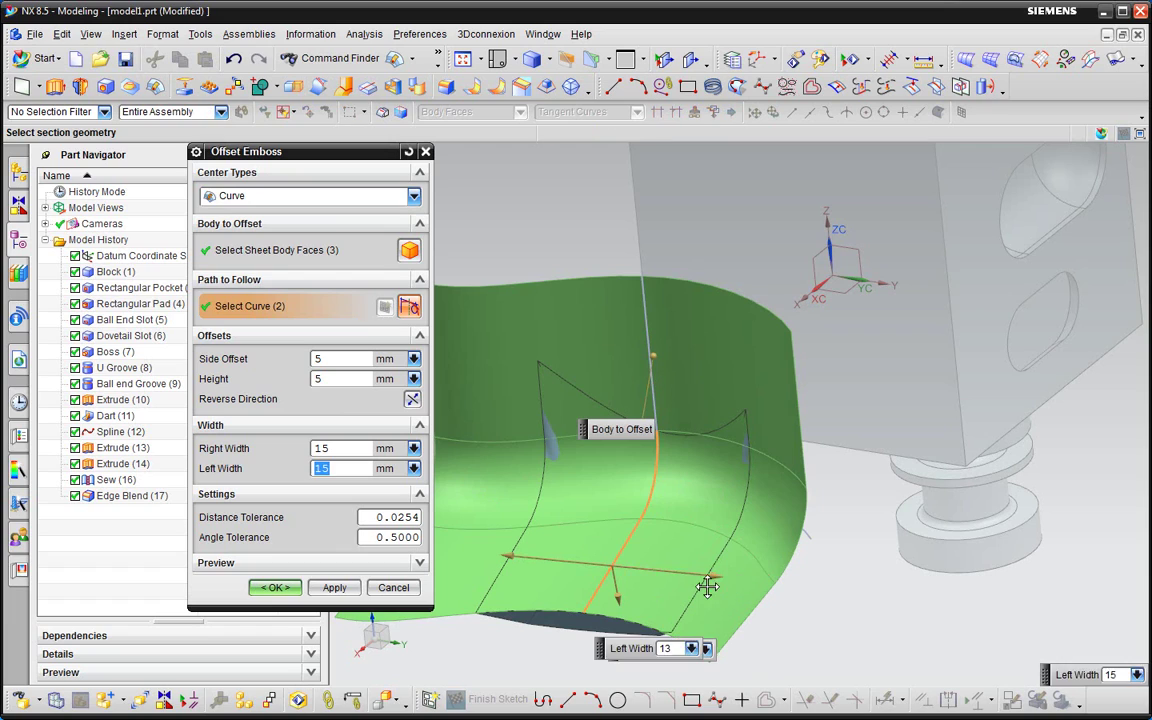
Set left and right emboss widths to 5 mm and the height to 2 mm
left_click_drag(712, 577, 670, 585)
double_click(343, 469)
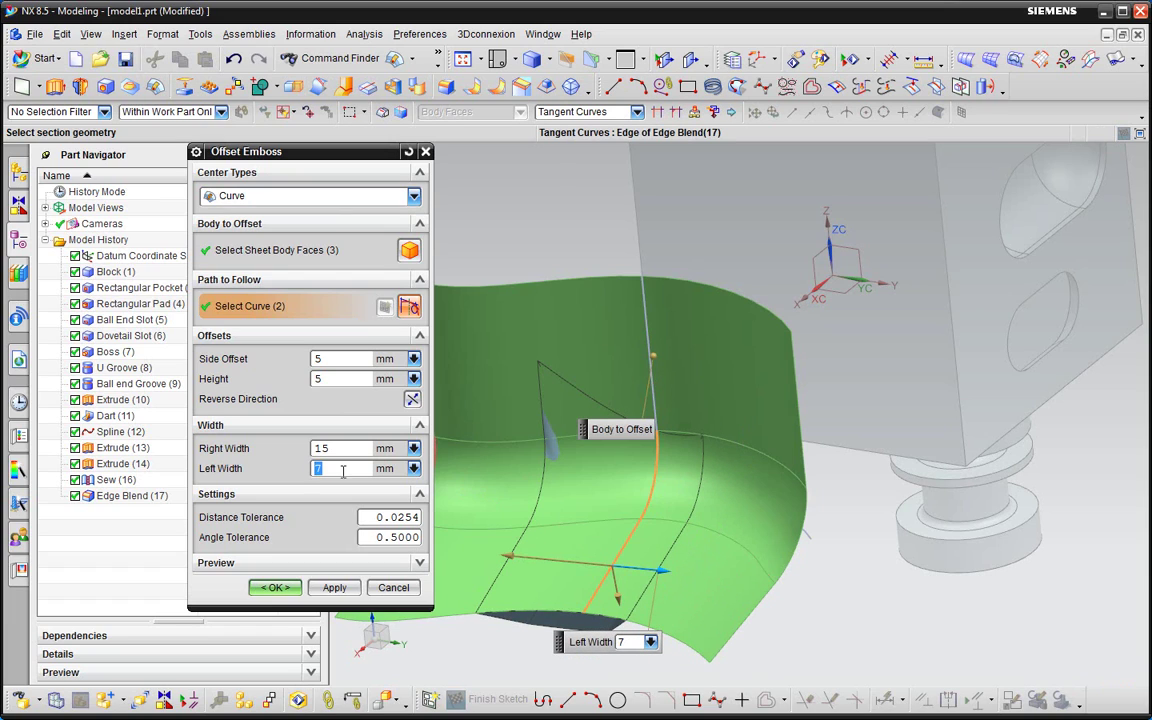
key("shift+Tab")
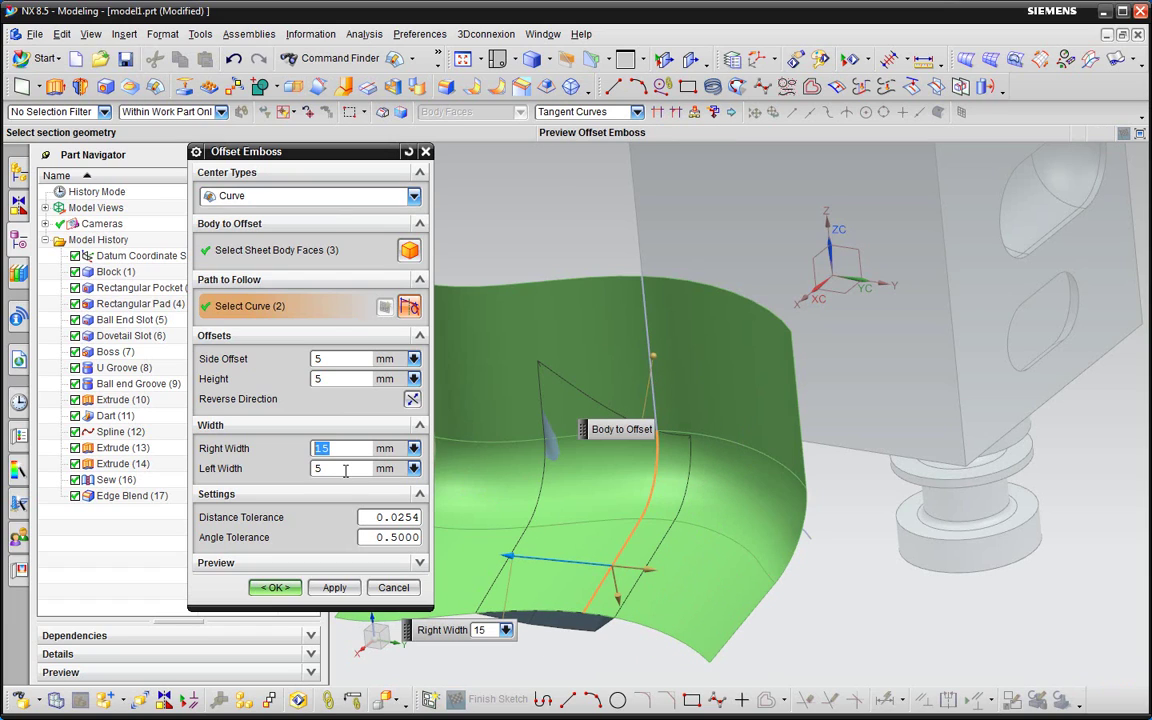
type("5")
key("Tab")
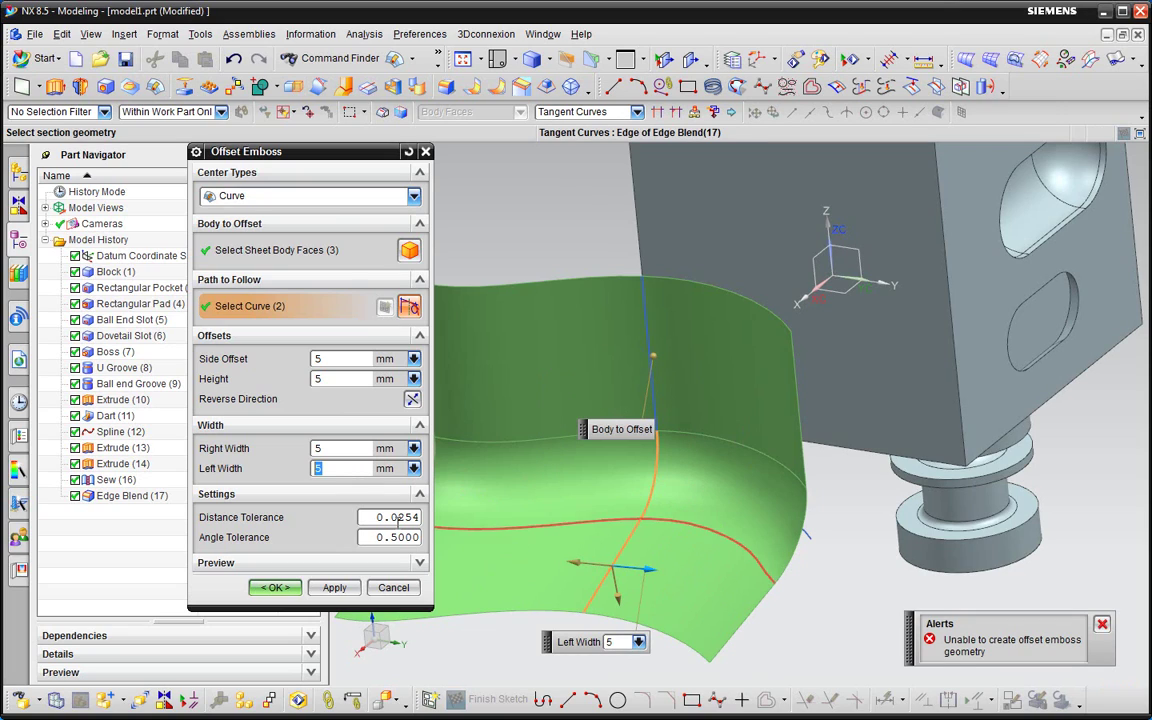
left_click(341, 363)
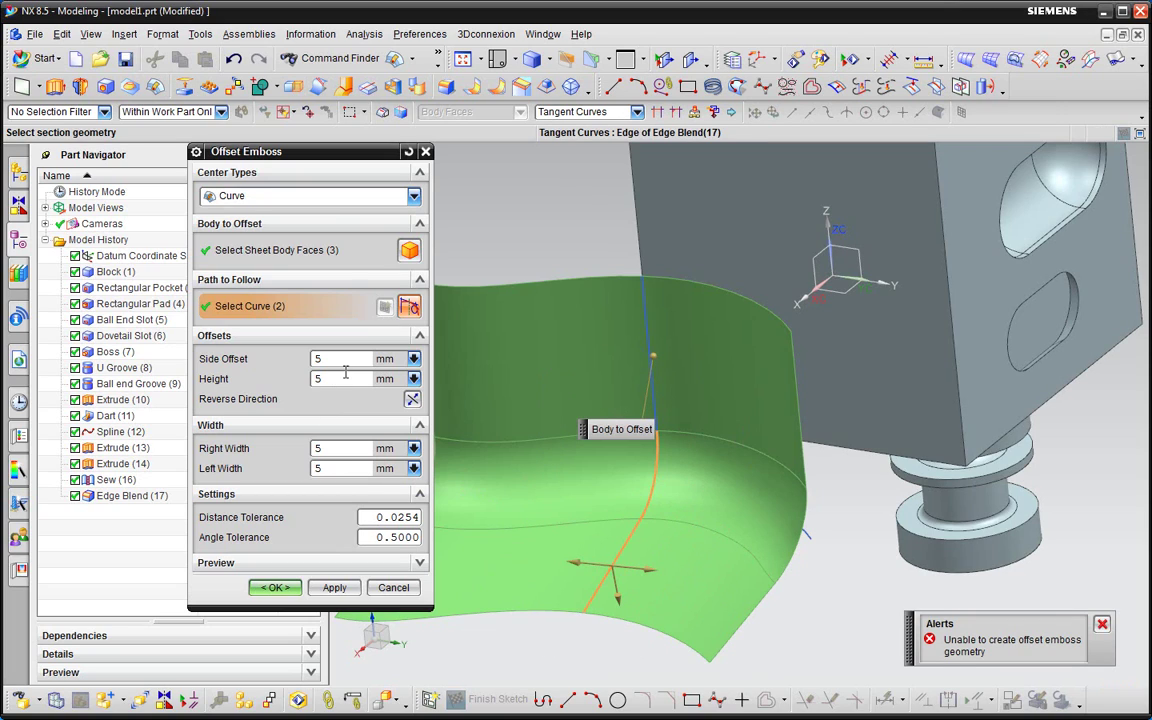
left_click(345, 380)
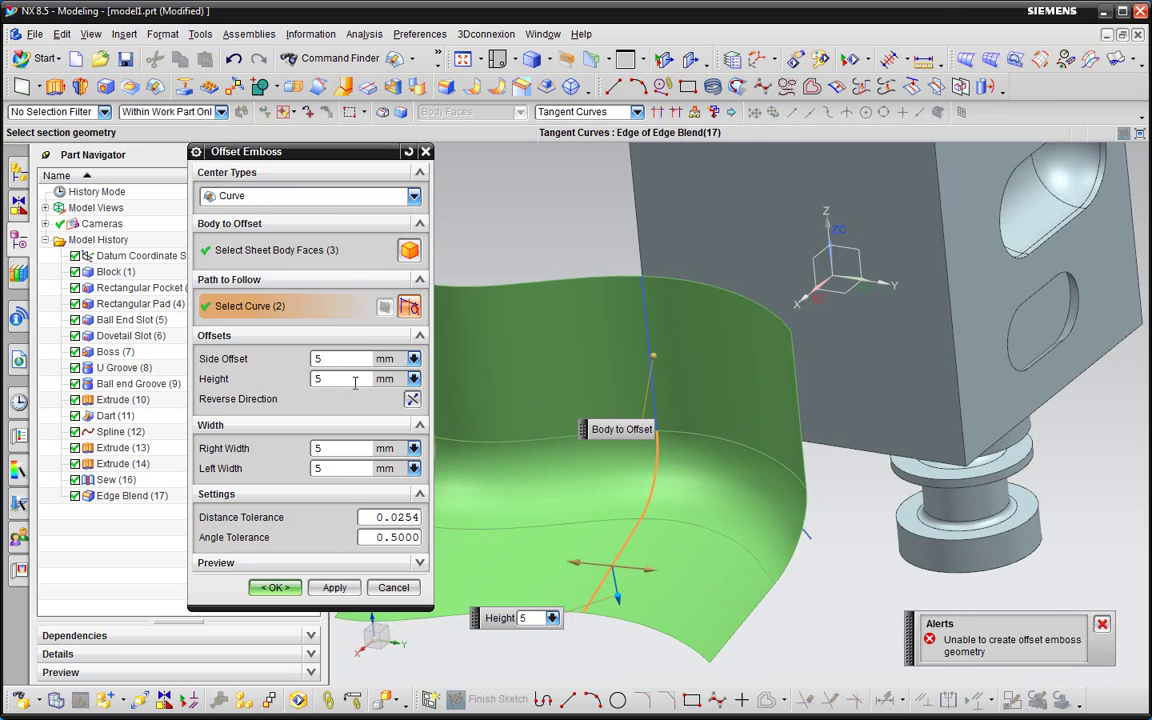
type("2")
key("Return")
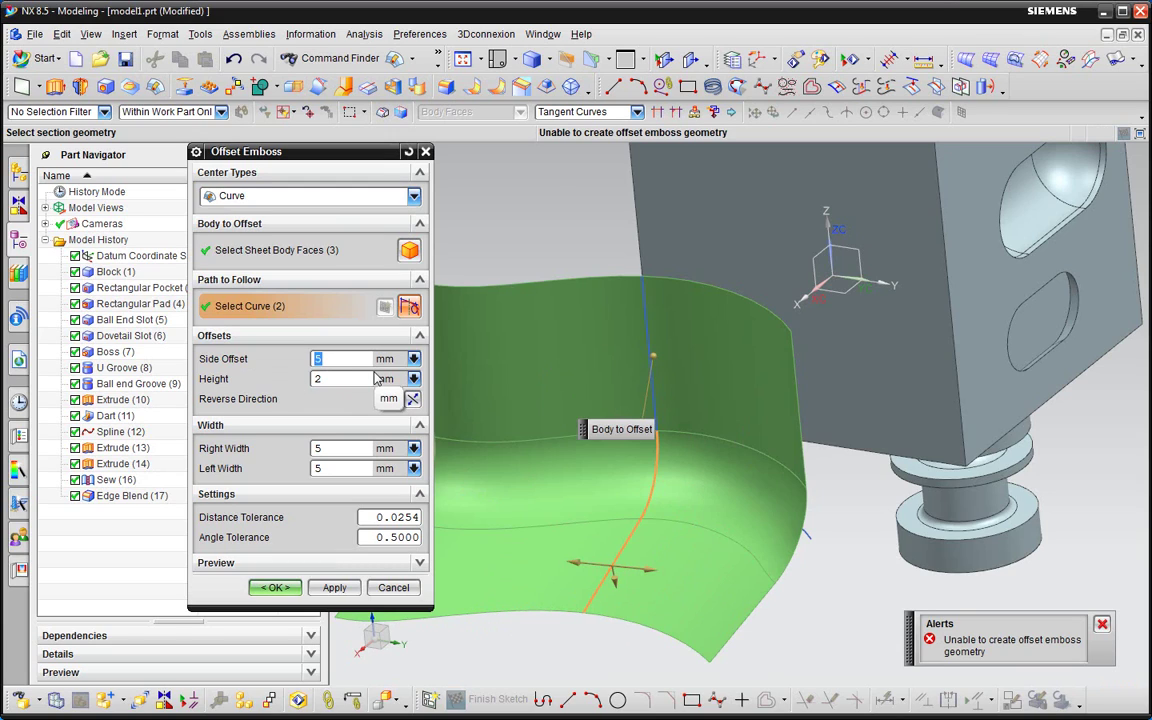
type("2")
Add the third curve segment to the emboss path and set side offset to 0 mm
left_click(375, 374)
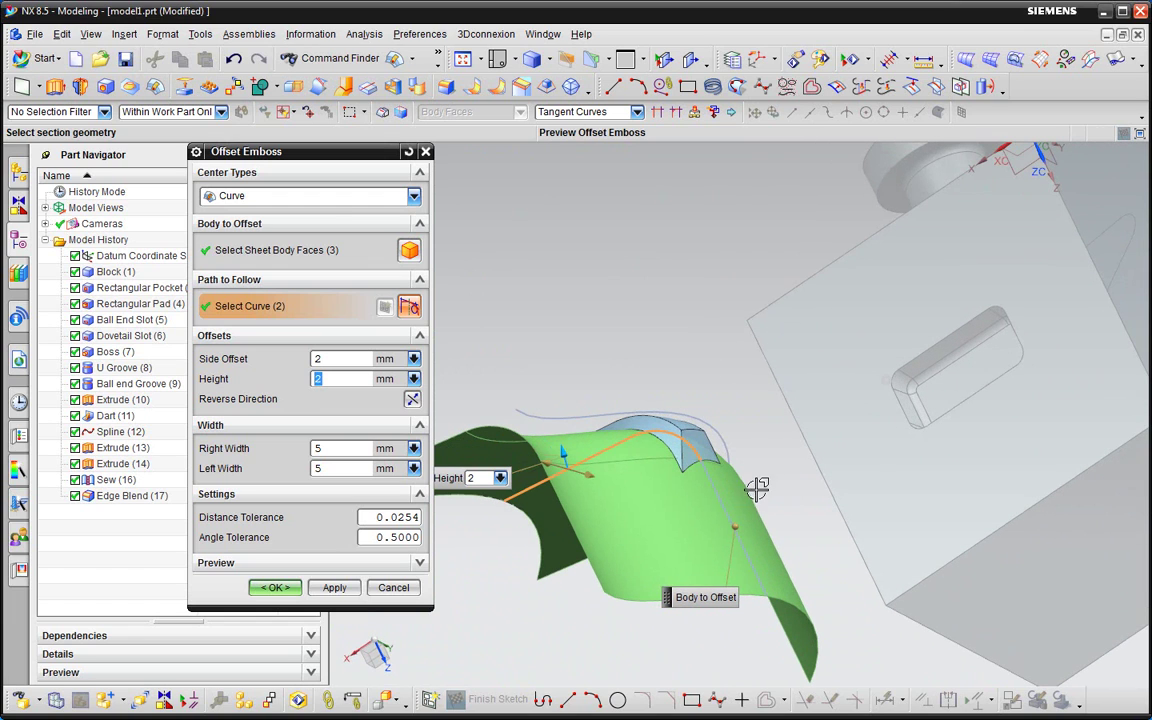
left_click(722, 495)
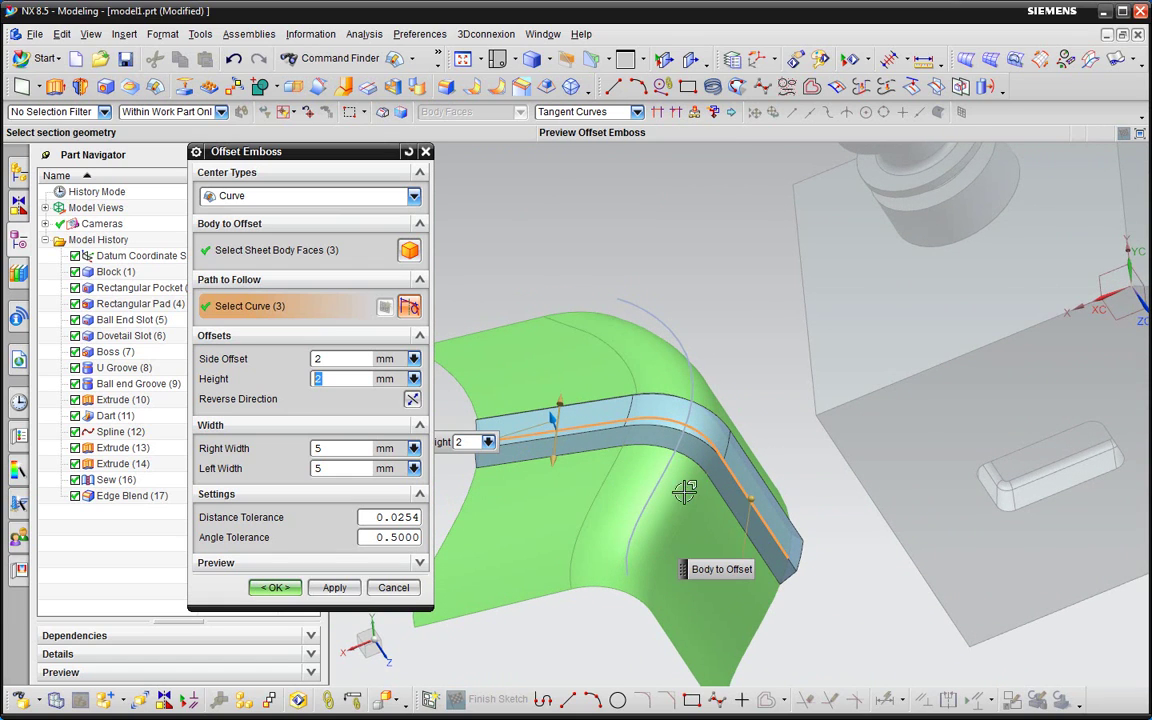
middle_click_drag(684, 491, 812, 494)
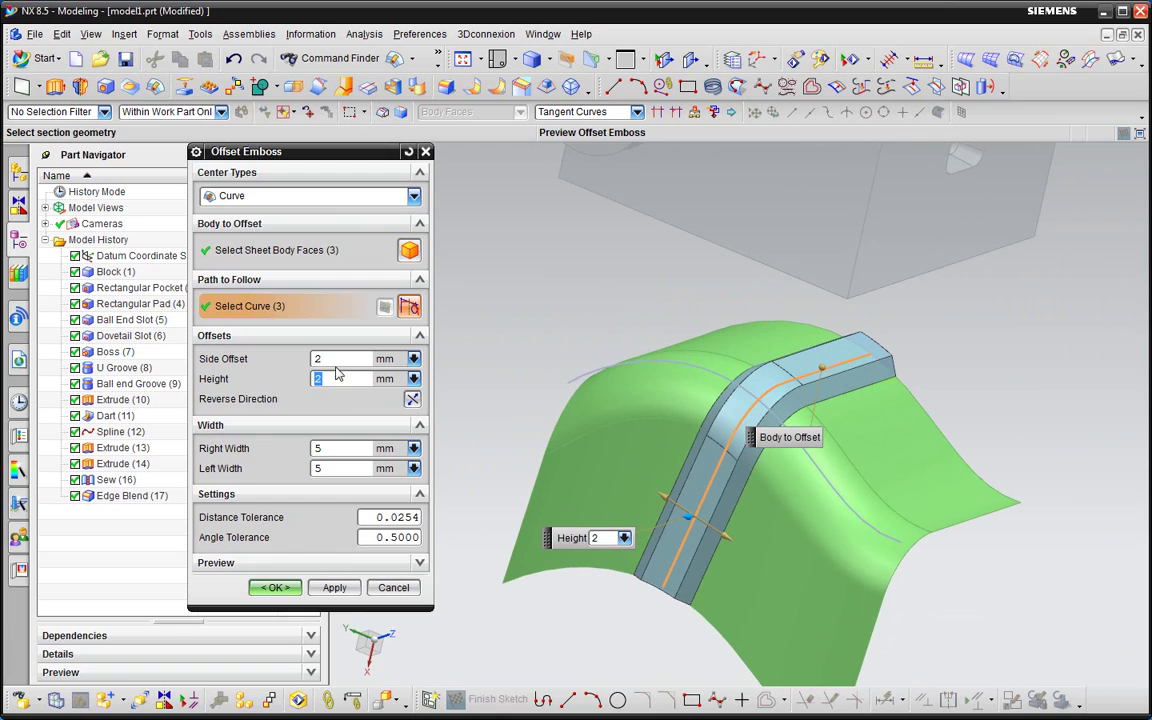
key("shift+Tab")
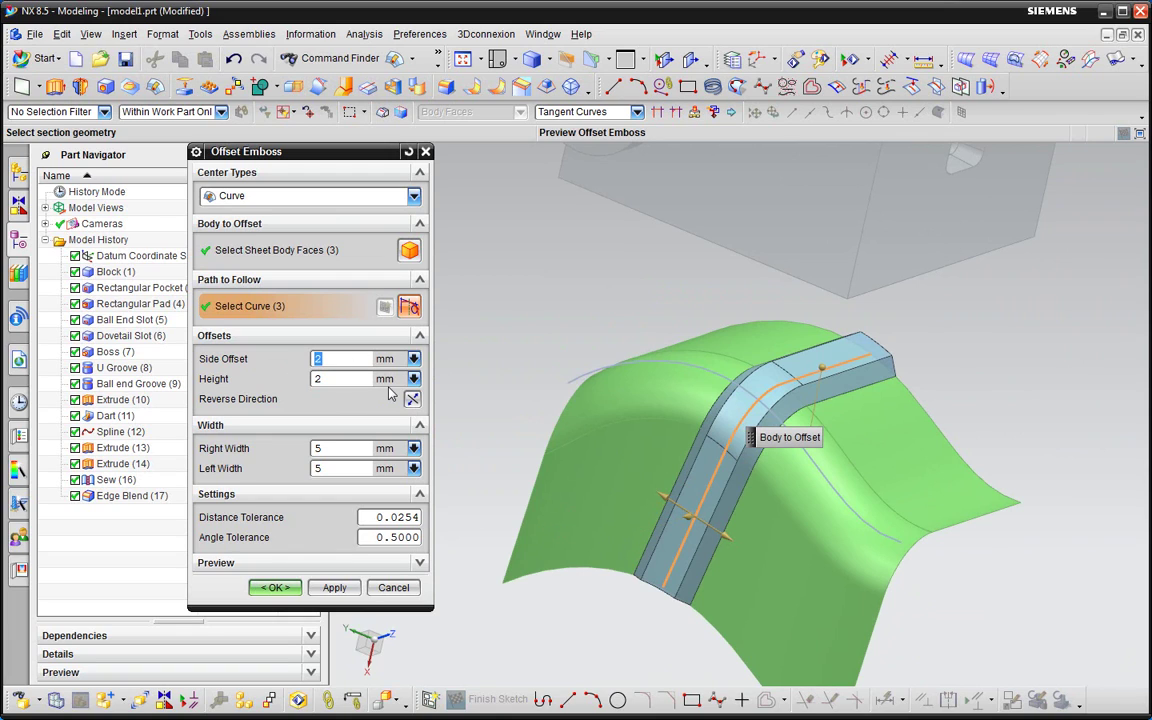
type("0")
key("Tab")
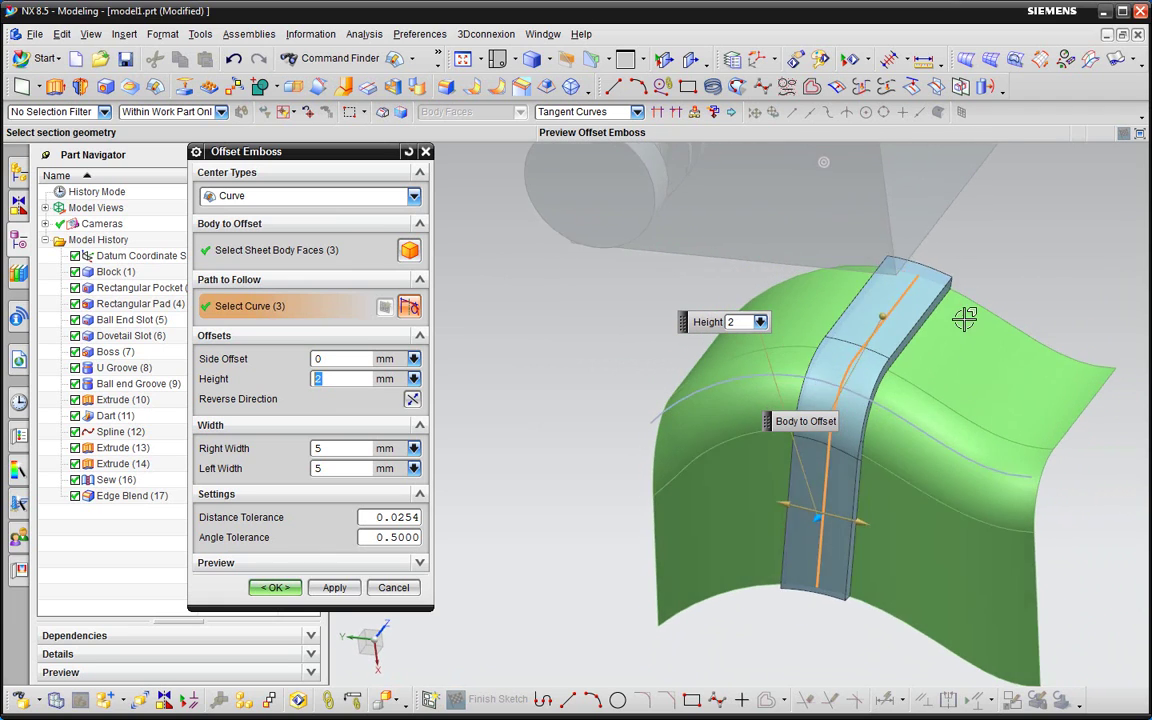
Try emboss widths of 8 mm, then 12 mm, on each side of the curve
mouse_move(964, 318)
middle_mouse_down()
mouse_move(900, 398)
mouse_move(863, 568)
middle_mouse_up()
mouse_move(926, 335)
middle_mouse_down()
mouse_move(920, 427)
mouse_move(900, 470)
middle_mouse_up()
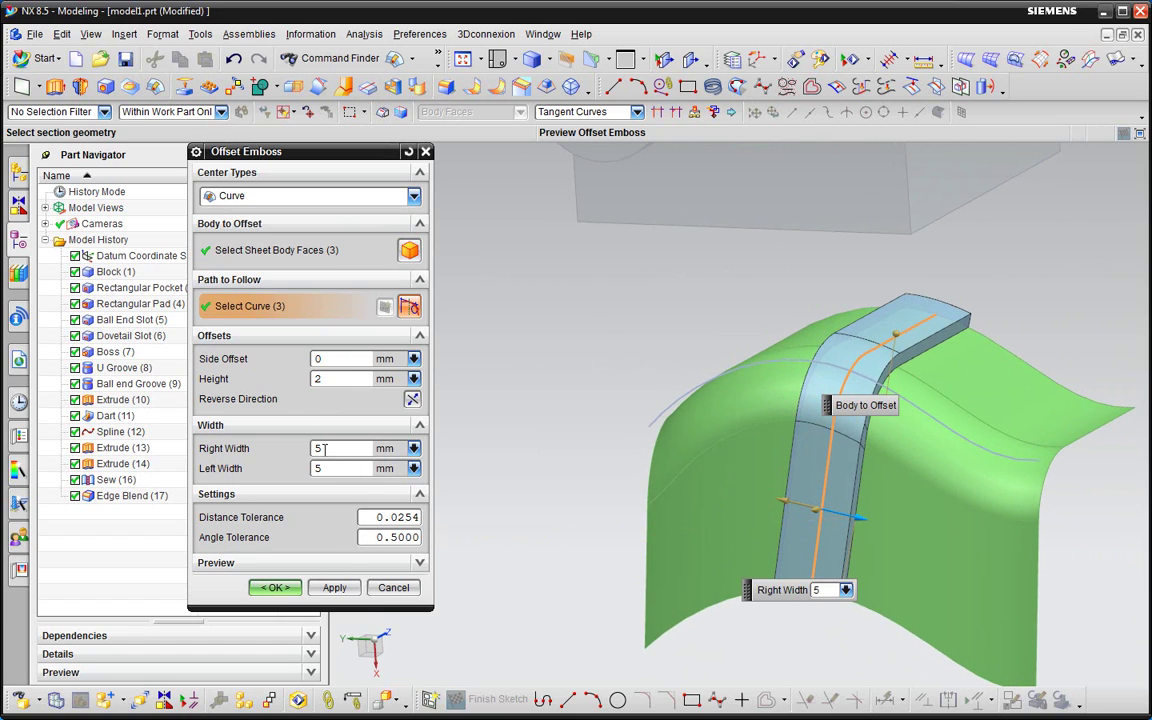
type("8")
key("Tab")
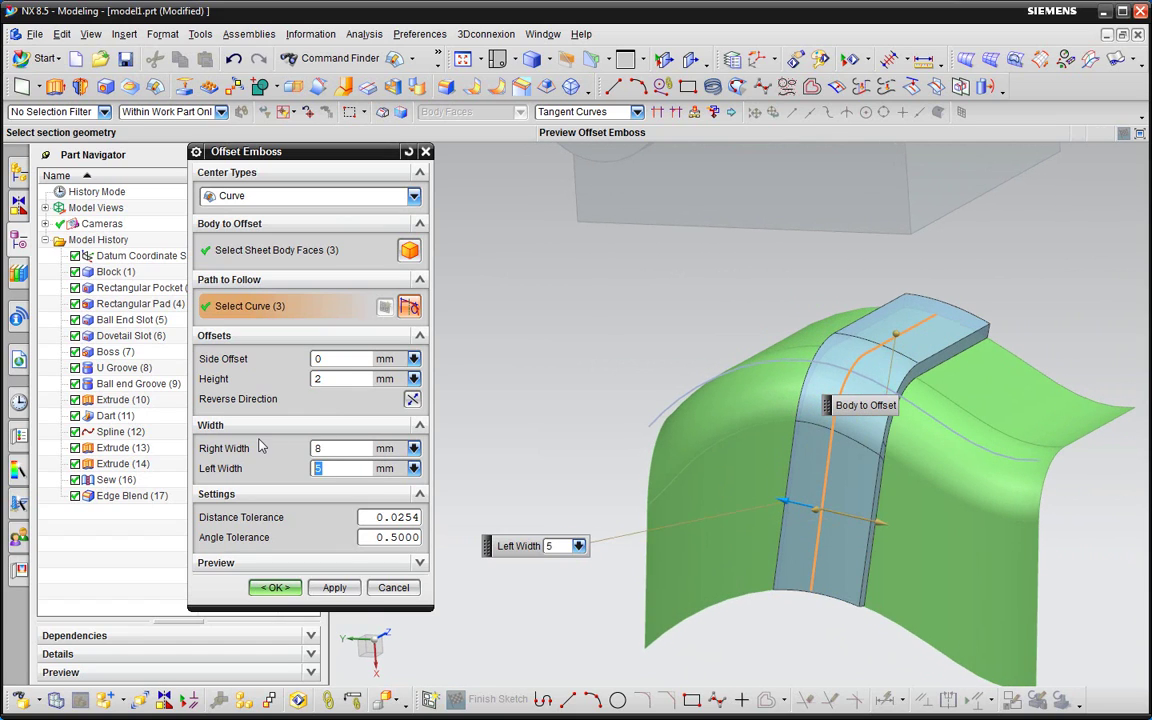
type("8")
key("Tab")
middle_click_drag(643, 452, 853, 305)
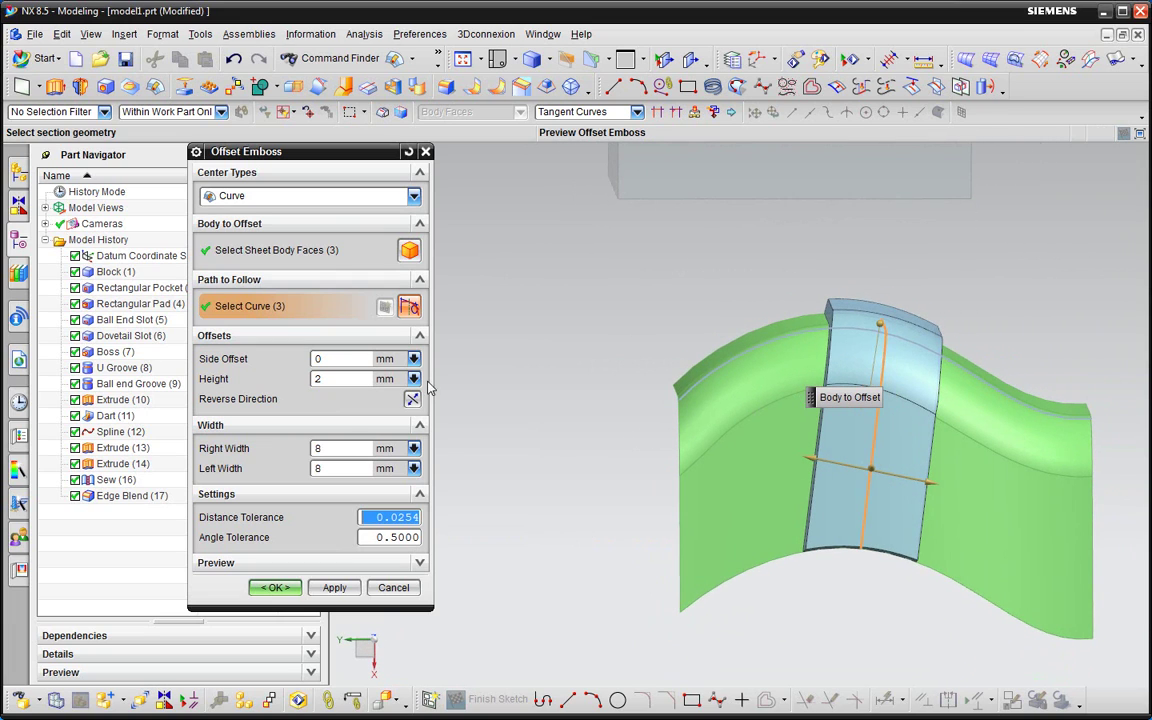
left_click(347, 453)
type("2")
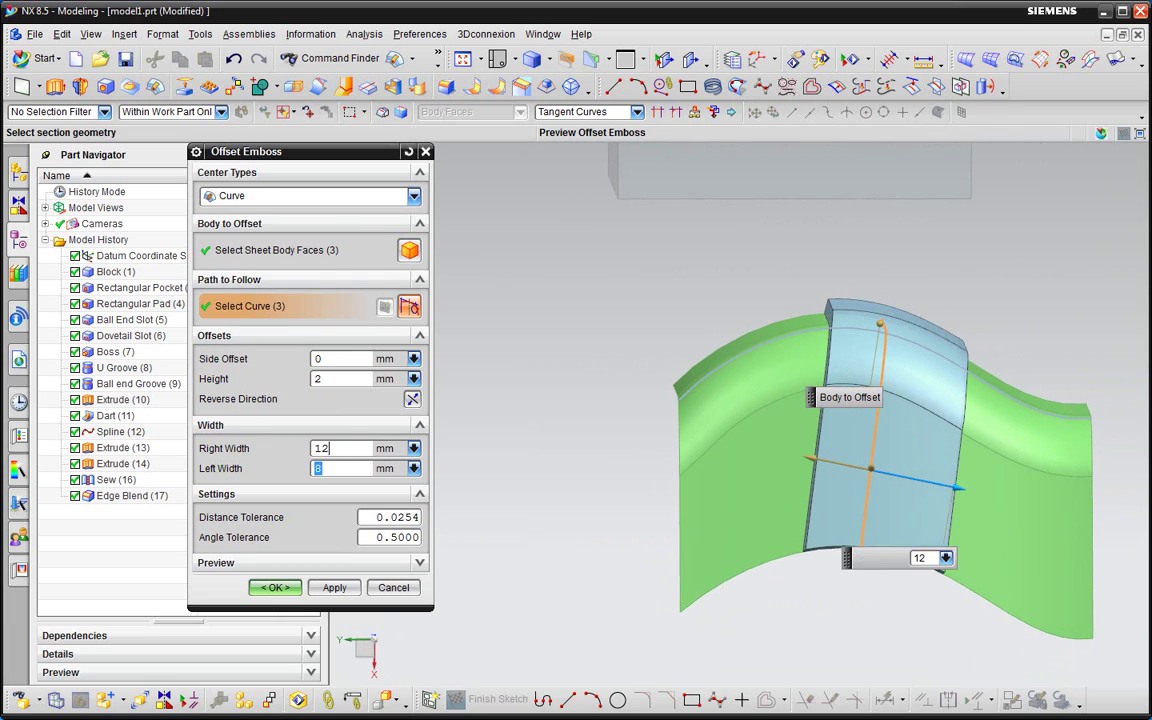
key("Tab")
type("2")
key("Tab")
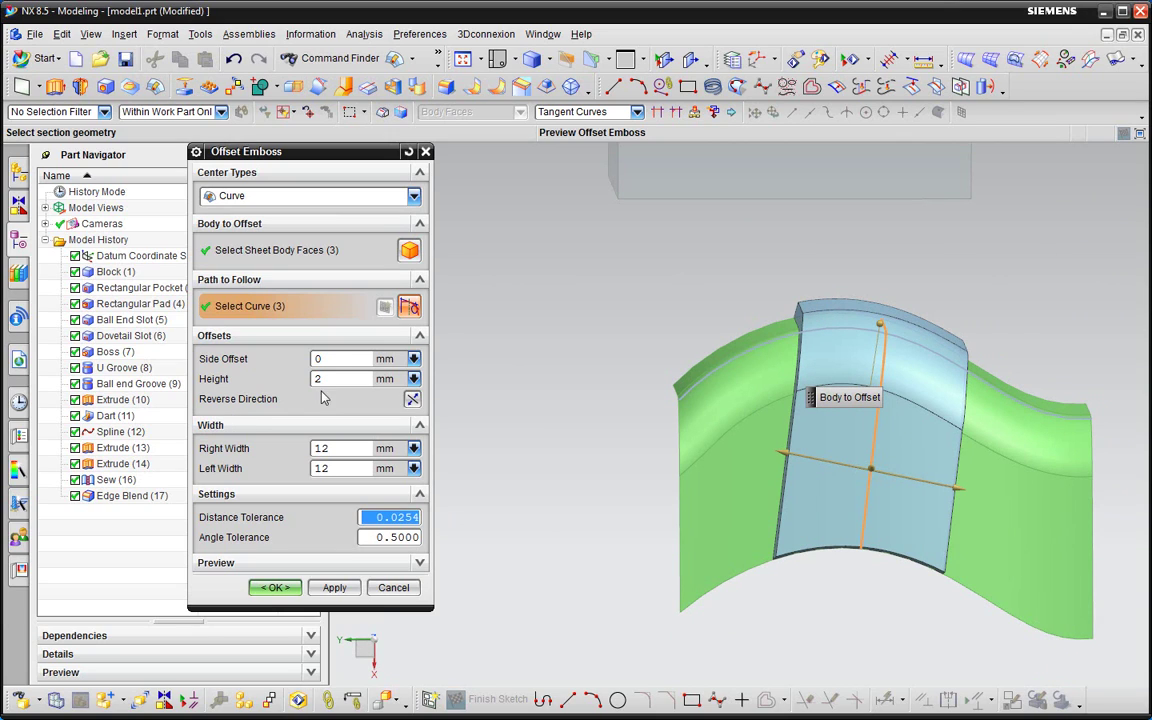
After trying 20 mm, settle both emboss widths at 10 mm
left_click(351, 470)
type("20")
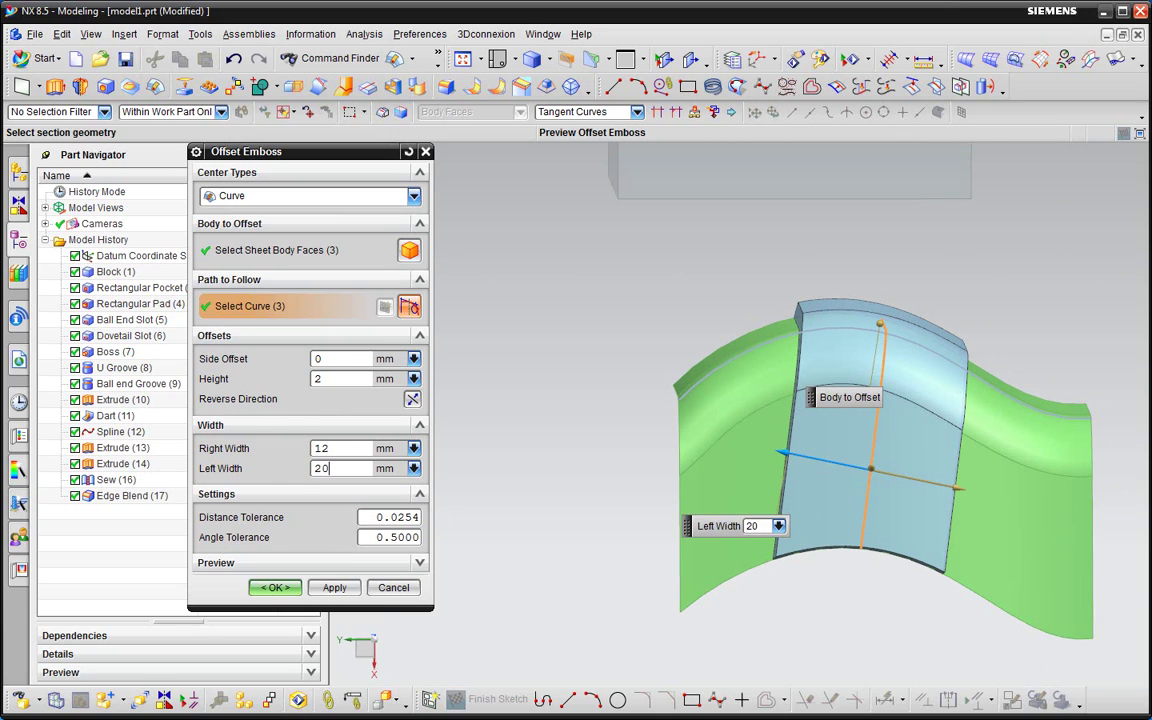
key("Tab")
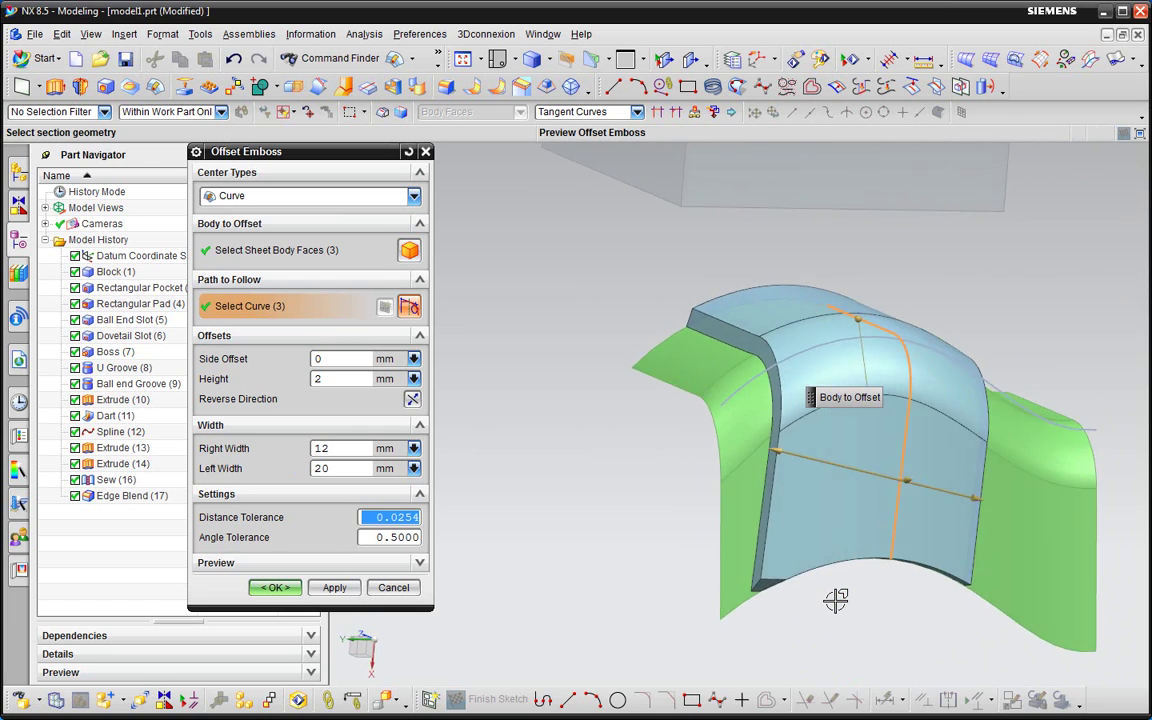
left_click(320, 448)
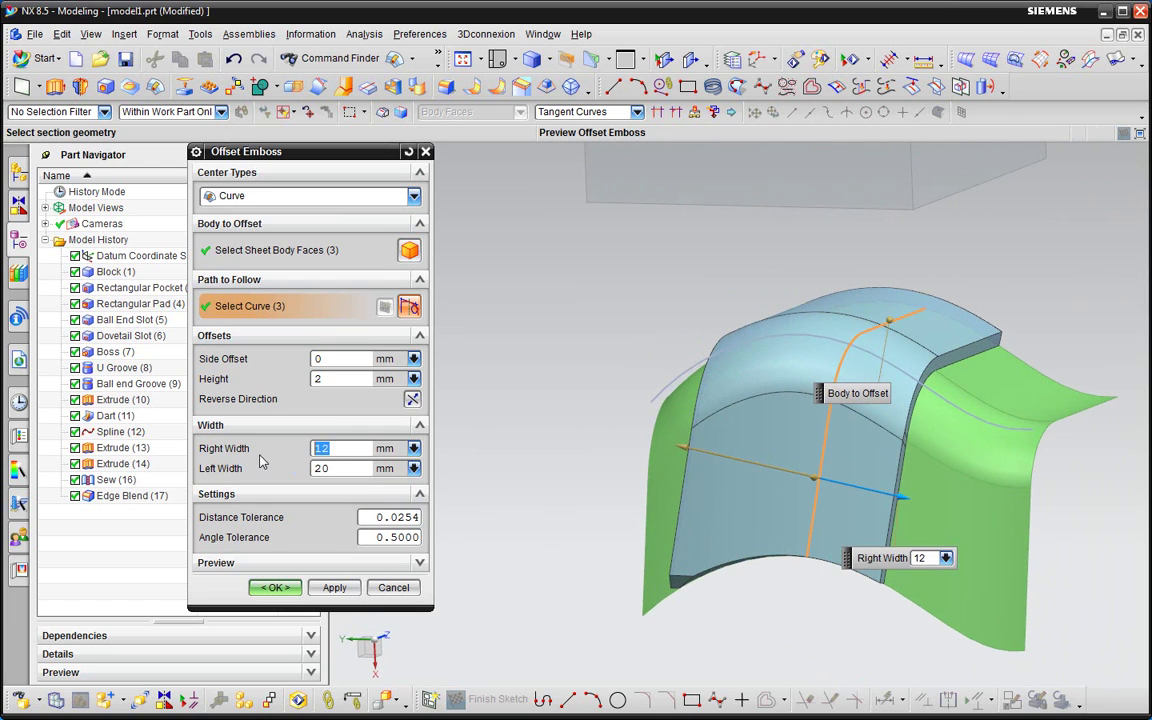
type("20")
key("Tab")
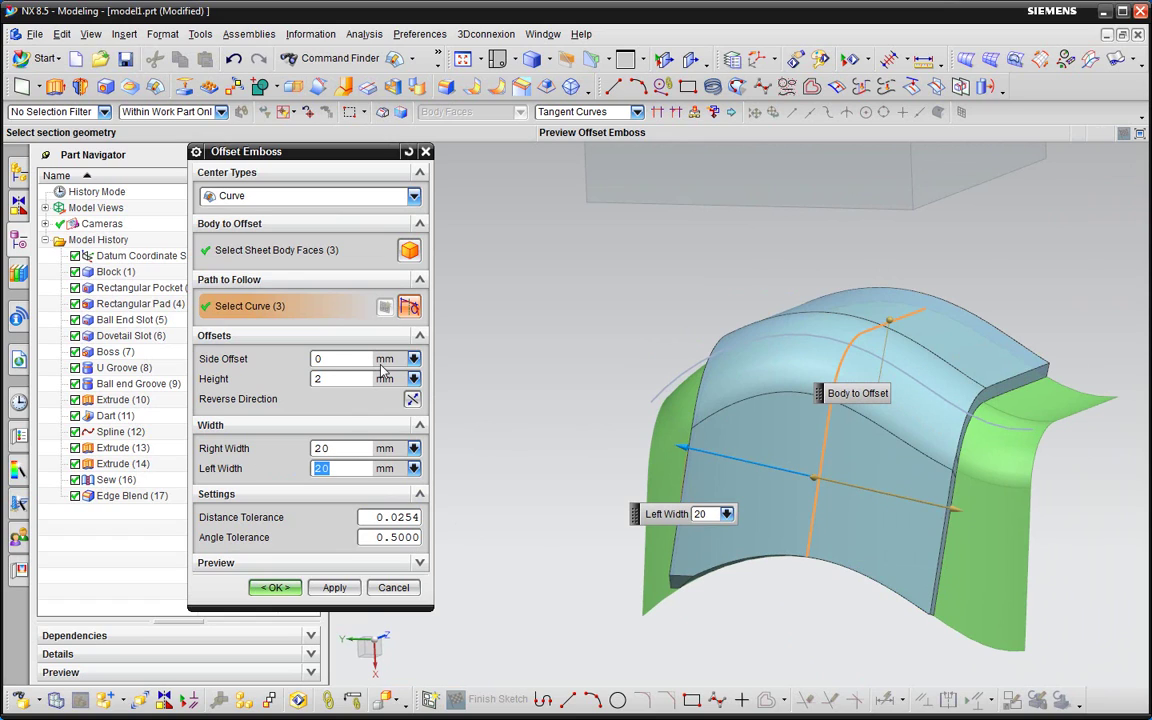
key("shift+Tab")
type("10")
key("Tab")
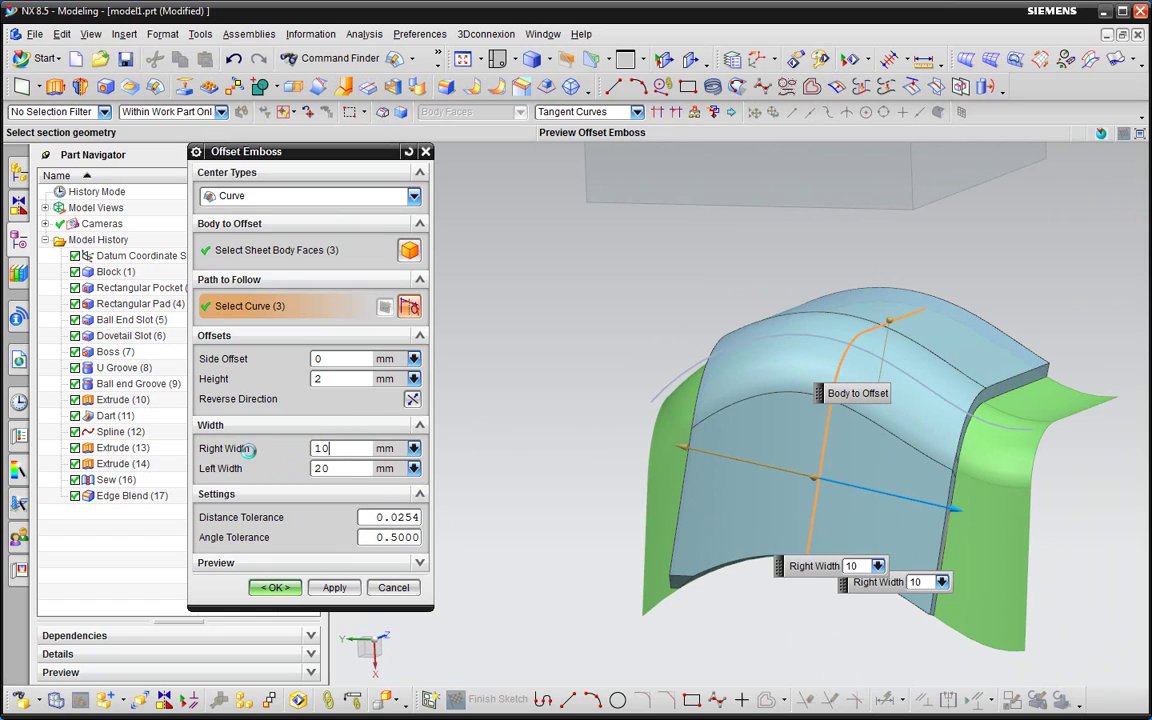
type("10")
key("Tab")
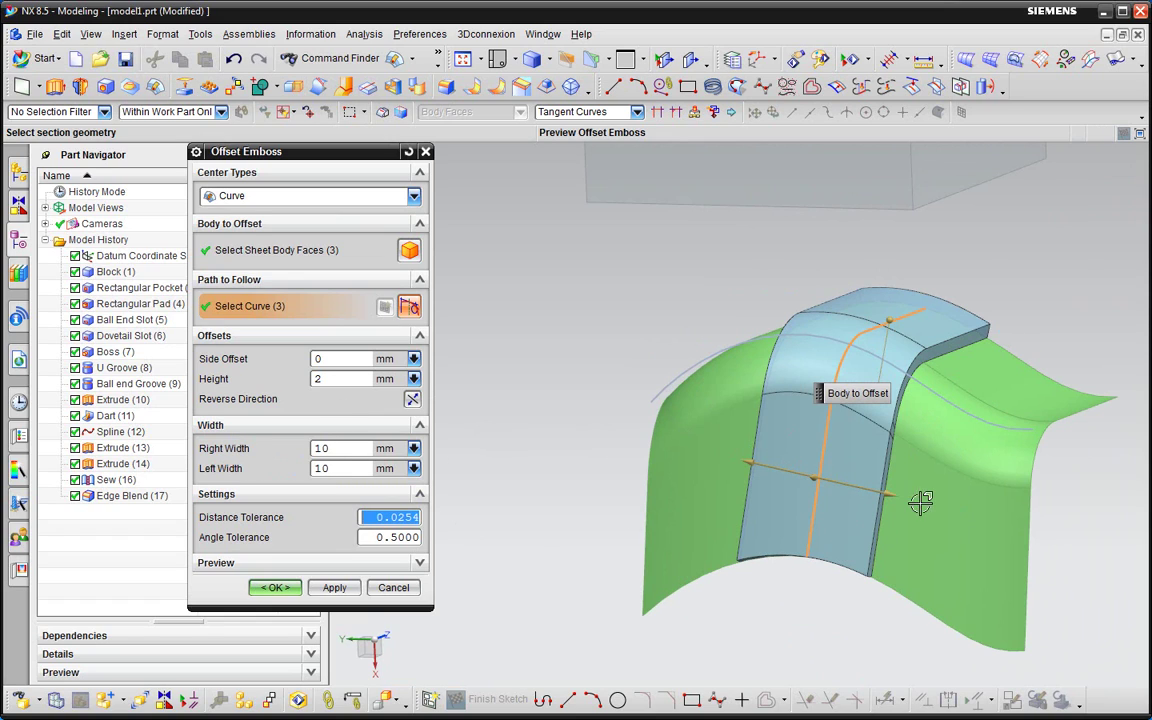
mouse_move(920, 503)
middle_mouse_down()
mouse_move(969, 463)
mouse_move(972, 404)
mouse_move(936, 278)
mouse_move(892, 470)
mouse_move(1023, 365)
mouse_move(936, 388)
mouse_move(665, 330)
middle_mouse_up()
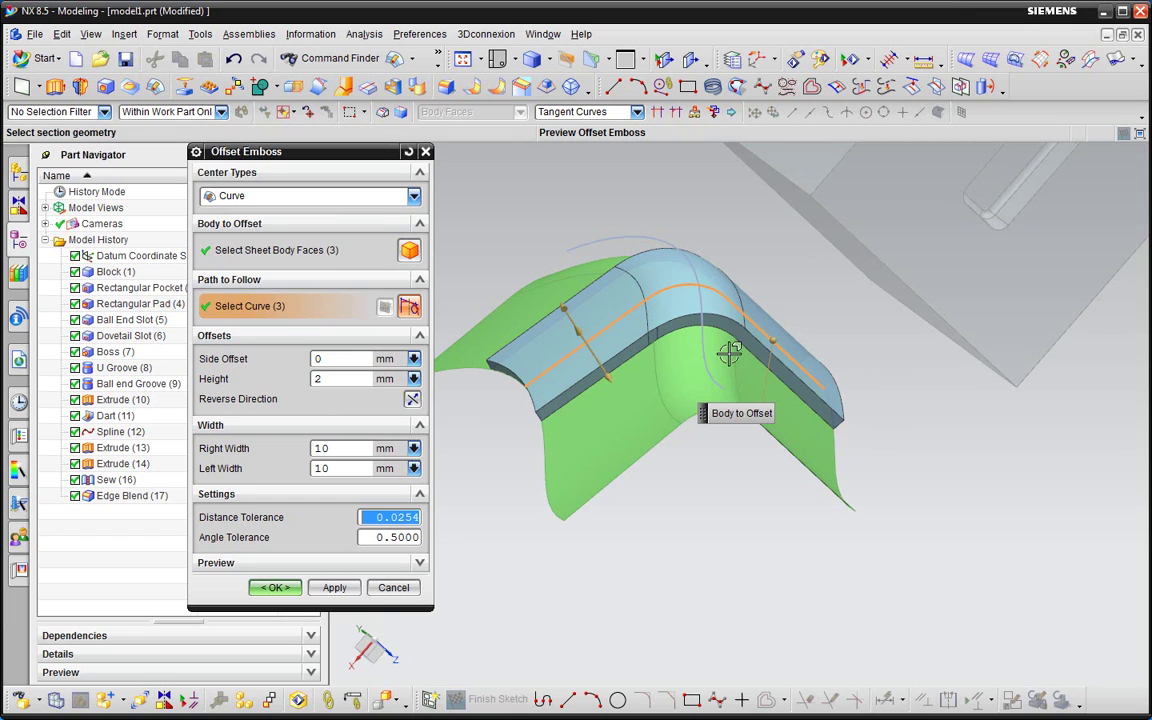
Raise the emboss height from 2 mm to 3 mm
middle_click_drag(730, 352, 698, 462)
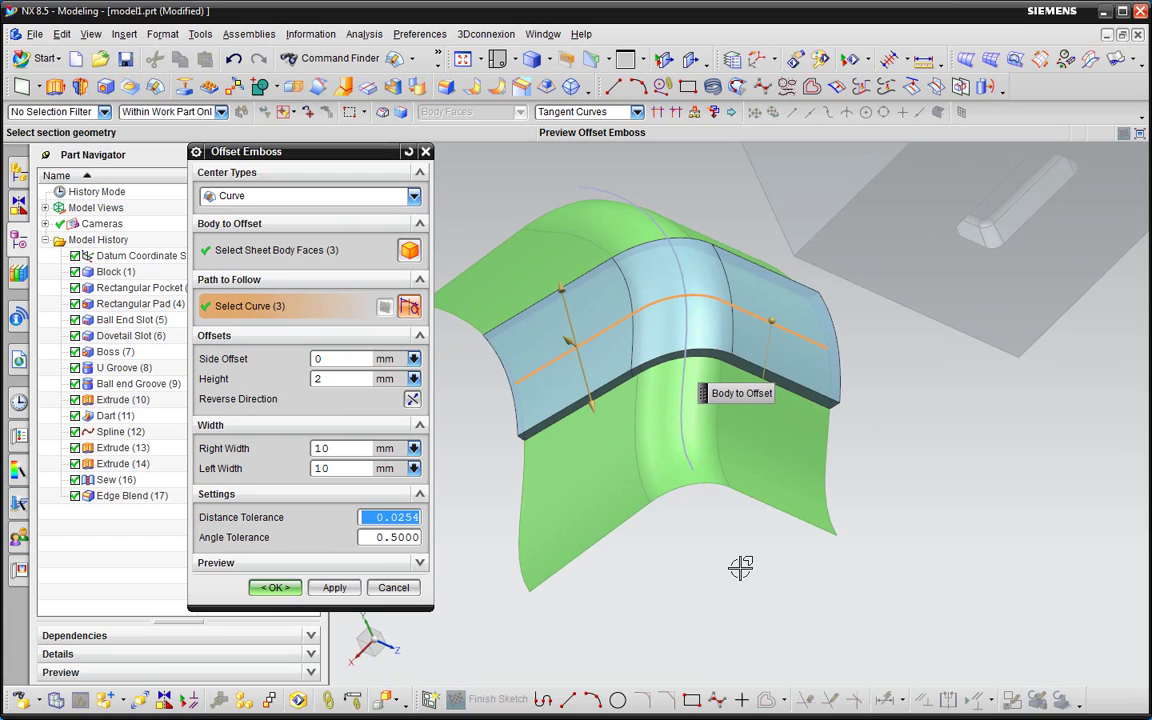
mouse_move(783, 594)
middle_mouse_down()
mouse_move(789, 581)
mouse_move(815, 584)
mouse_move(800, 514)
mouse_move(807, 451)
middle_mouse_up()
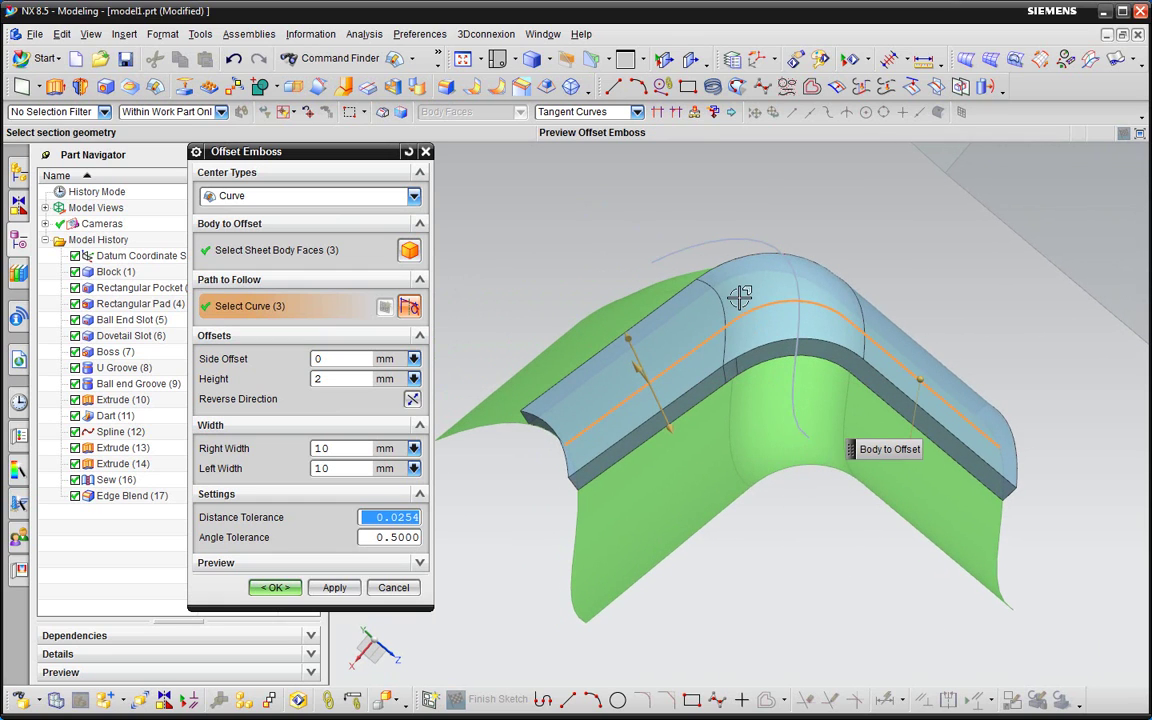
mouse_move(620, 455)
middle_mouse_down()
mouse_move(746, 450)
mouse_move(782, 475)
mouse_move(845, 474)
middle_mouse_up()
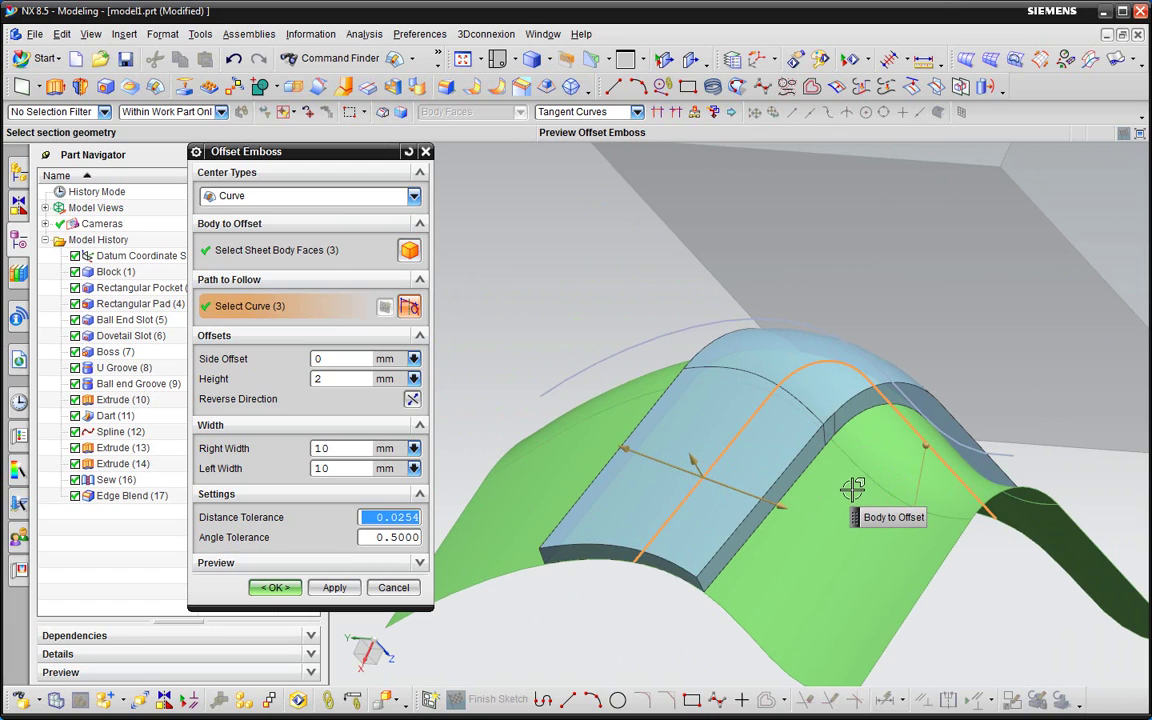
left_click(346, 383)
key("BackSpace")
type("3")
key("Return")
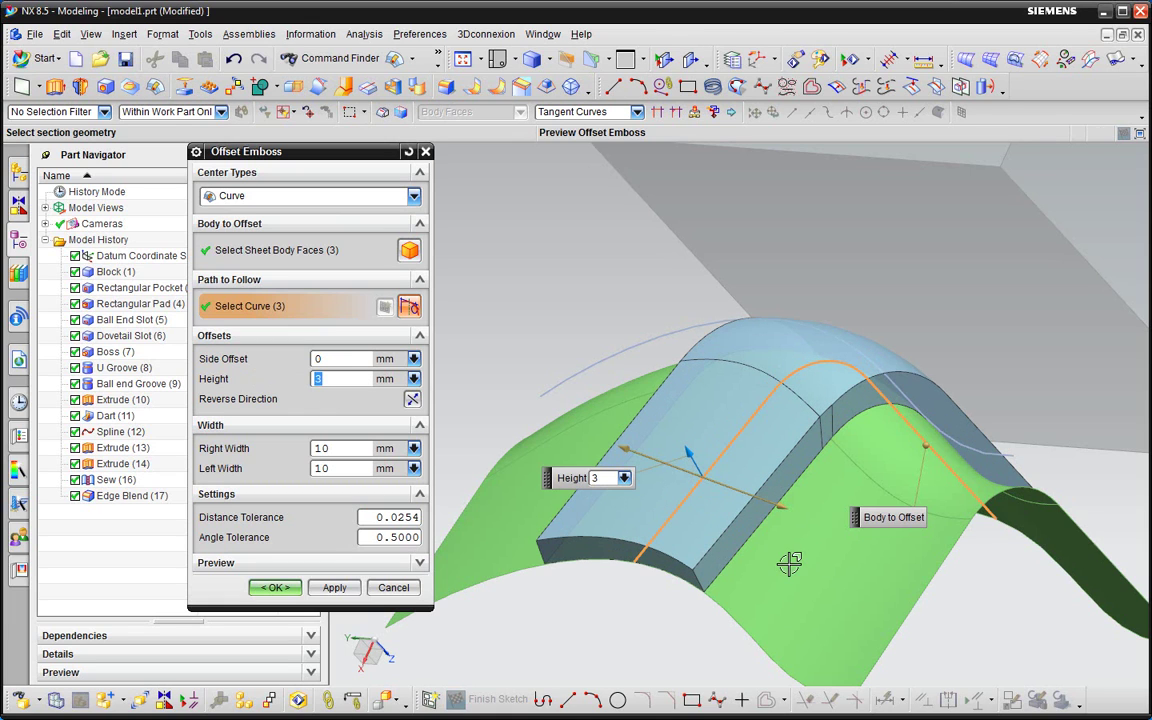
Inspect the taller emboss and create Offset Emboss (18)
mouse_move(789, 560)
middle_mouse_down()
mouse_move(795, 541)
mouse_move(664, 222)
middle_mouse_up()
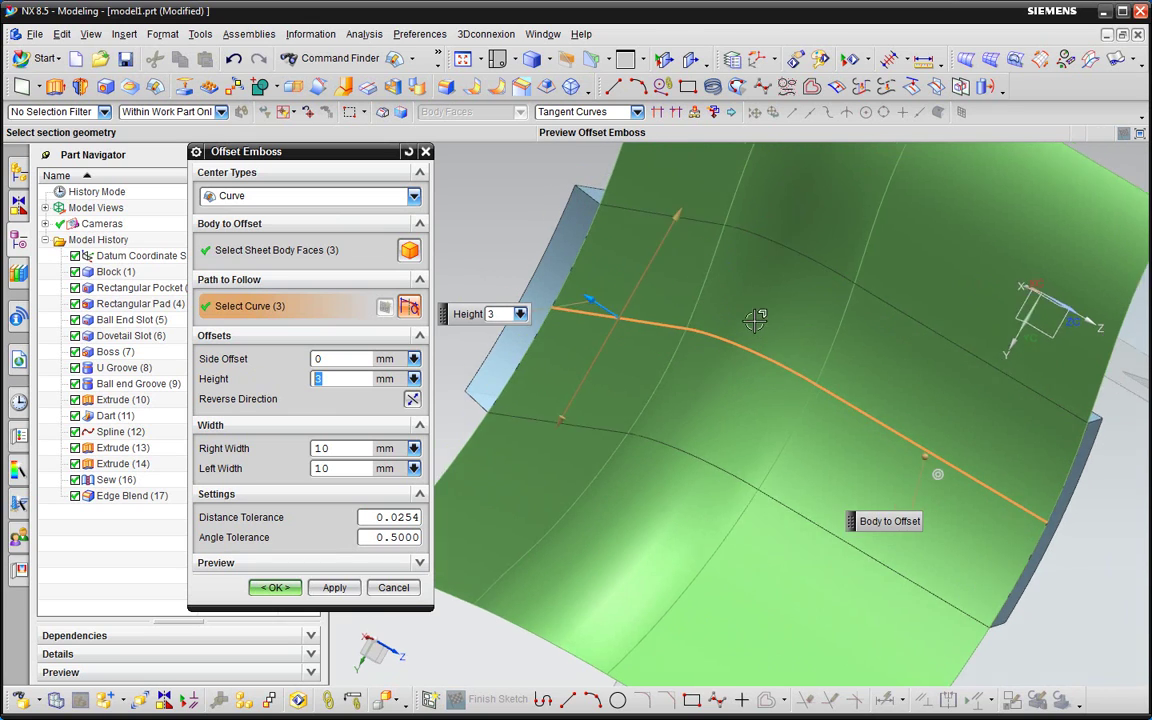
mouse_move(754, 318)
middle_mouse_down()
mouse_move(906, 401)
mouse_move(845, 428)
mouse_move(812, 298)
middle_mouse_up()
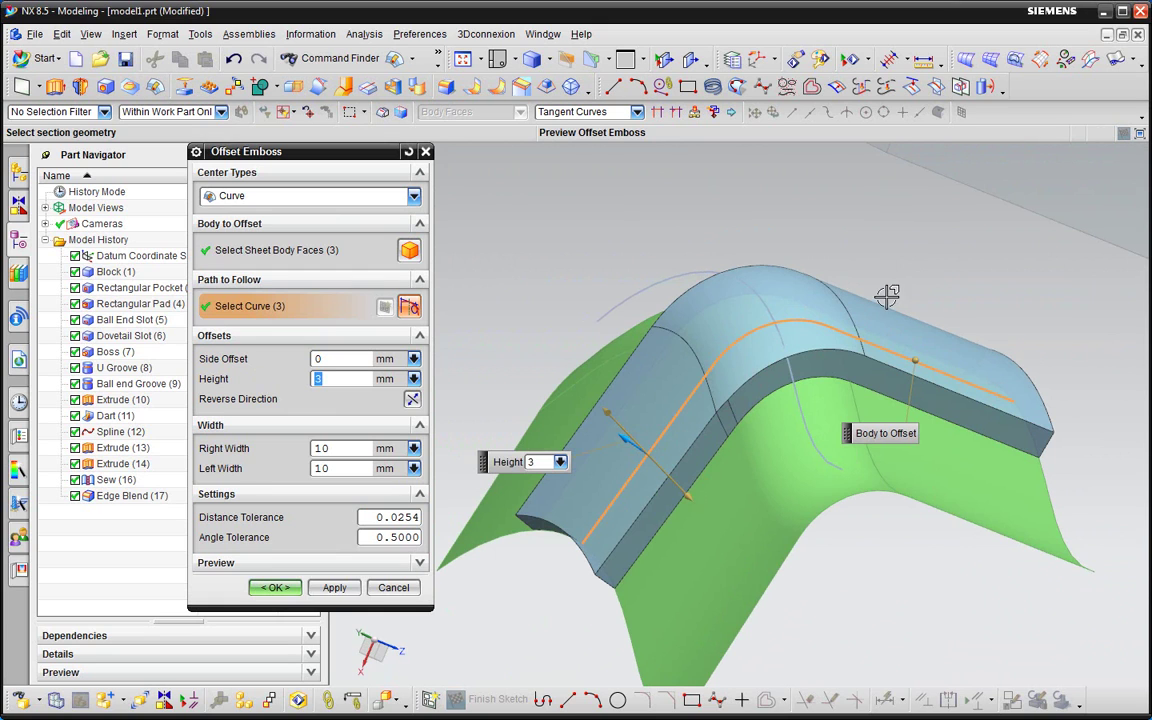
mouse_move(887, 296)
middle_mouse_down()
mouse_move(669, 319)
mouse_move(620, 339)
middle_mouse_up()
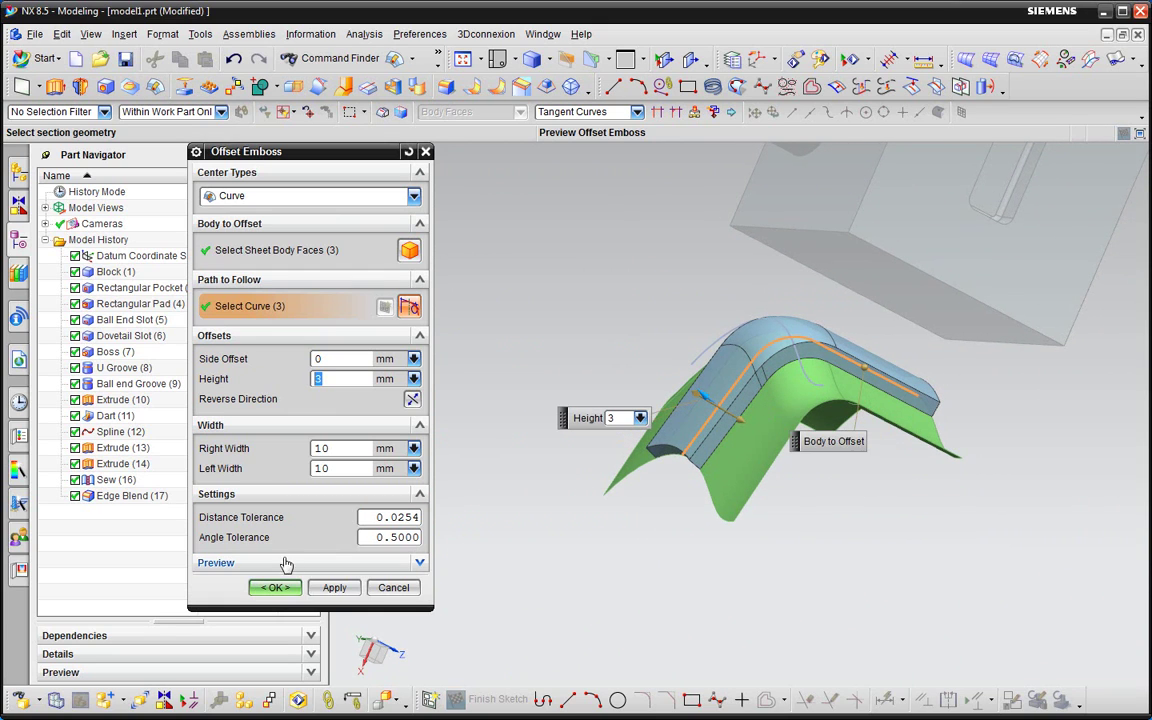
left_click(280, 590)
mouse_move(841, 591)
middle_mouse_down()
mouse_move(877, 496)
mouse_move(869, 465)
mouse_move(861, 519)
mouse_move(939, 471)
mouse_move(836, 486)
mouse_move(672, 485)
middle_mouse_up()
Edit Offset Emboss (18) with rollback to a 2 mm height and reversed direction
mouse_move(848, 481)
middle_mouse_down()
mouse_move(771, 517)
mouse_move(808, 532)
mouse_move(800, 540)
middle_mouse_up()
right_click(145, 512)
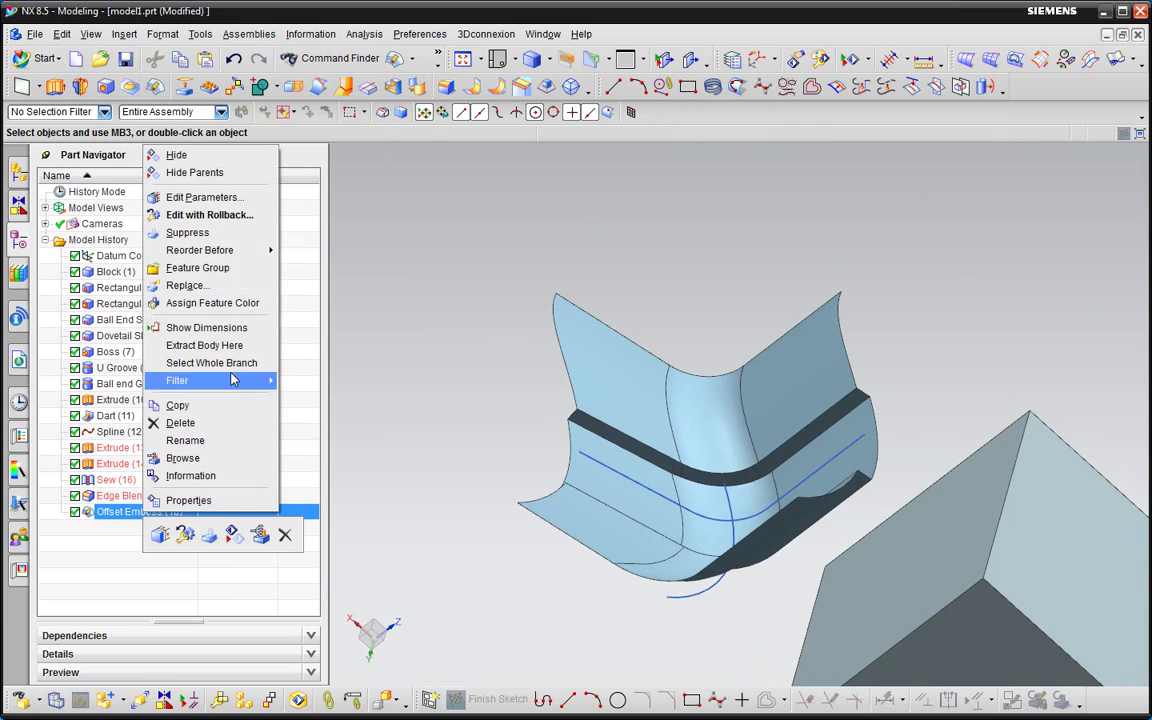
left_click(240, 215)
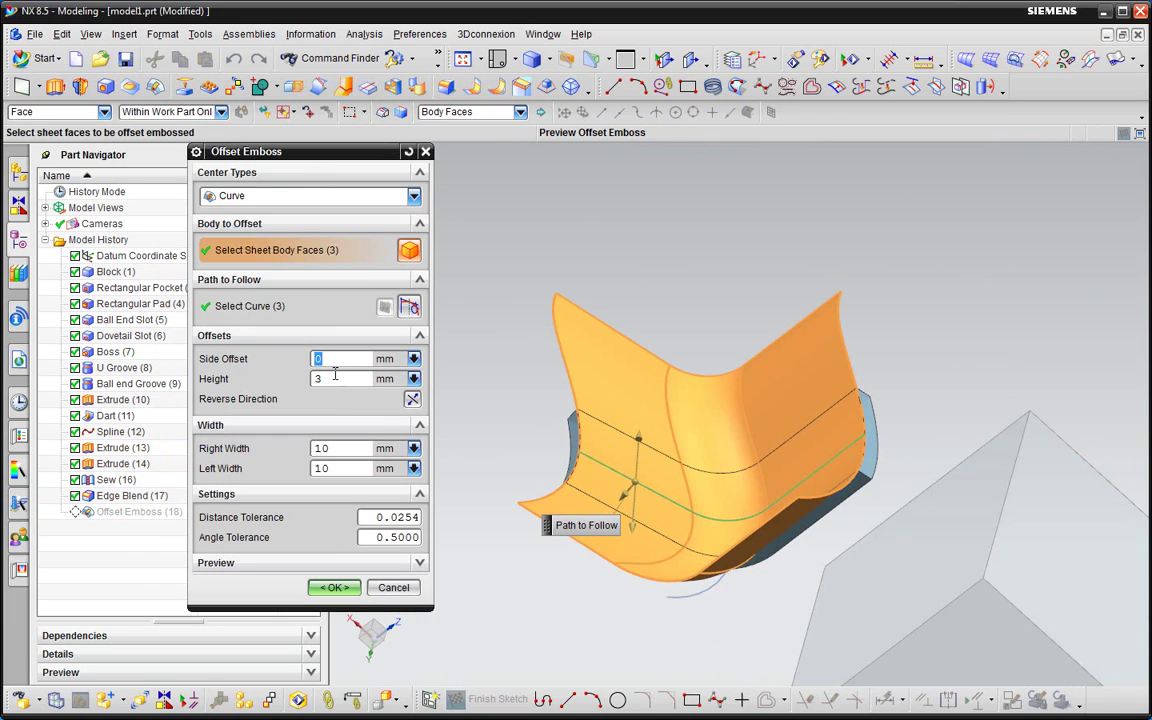
left_click(313, 378)
type("2")
key("Return")
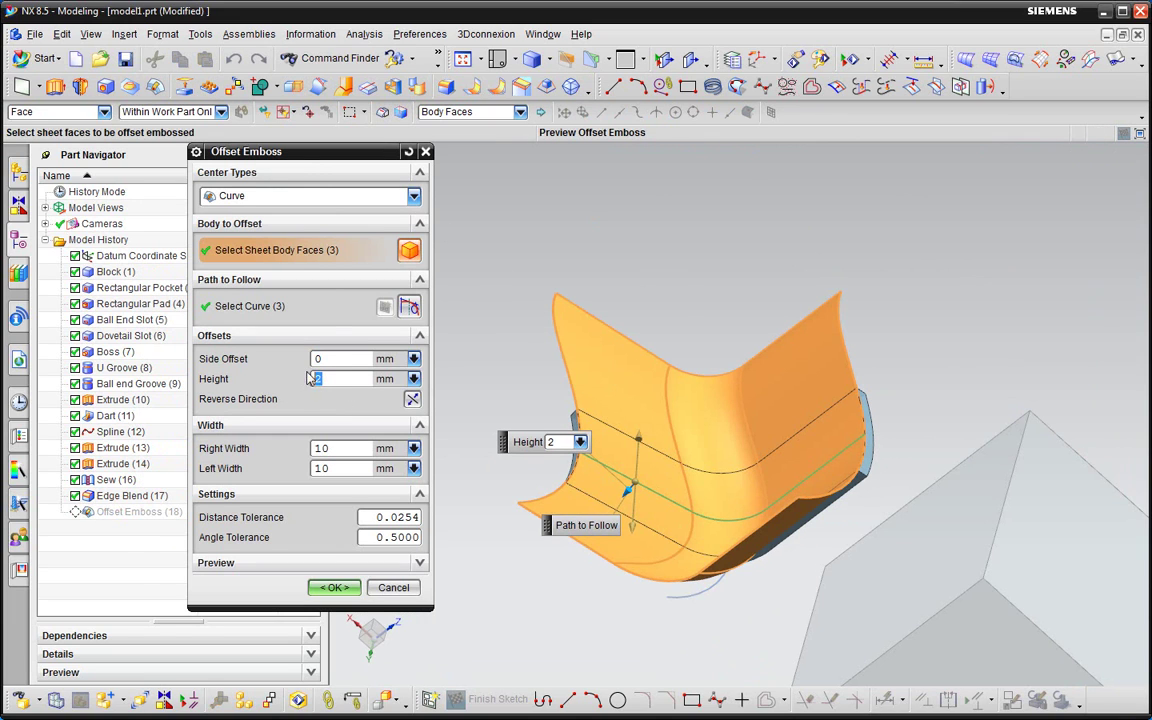
left_click(412, 400)
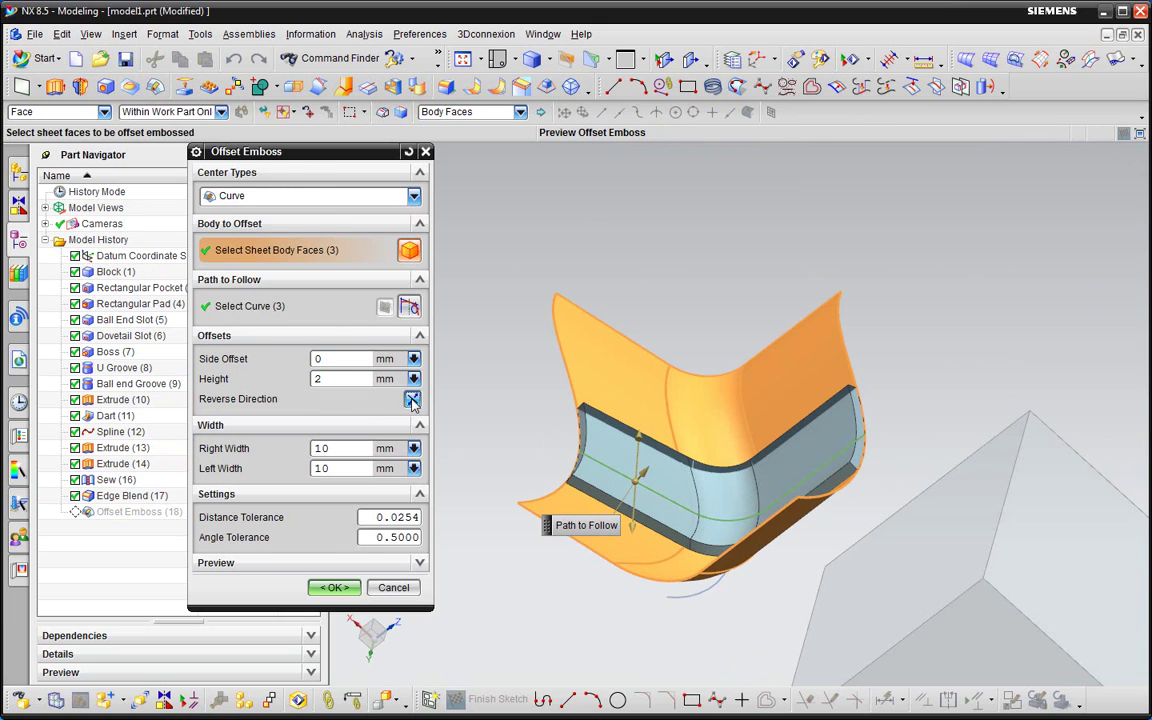
left_click(345, 588)
Switch to the Top view of the part
mouse_move(504, 473)
middle_mouse_down()
mouse_move(604, 465)
mouse_move(648, 429)
mouse_move(635, 391)
mouse_move(652, 386)
mouse_move(664, 355)
mouse_move(681, 375)
middle_mouse_up()
middle_click_drag(583, 510, 600, 403)
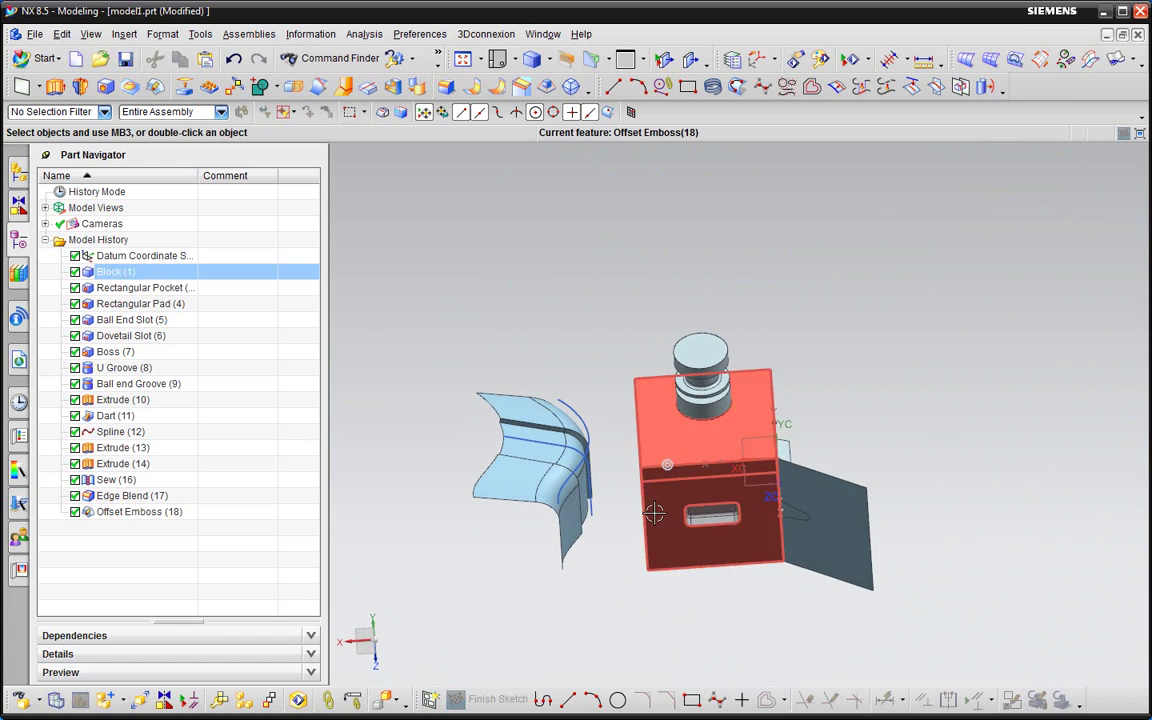
left_click(466, 60)
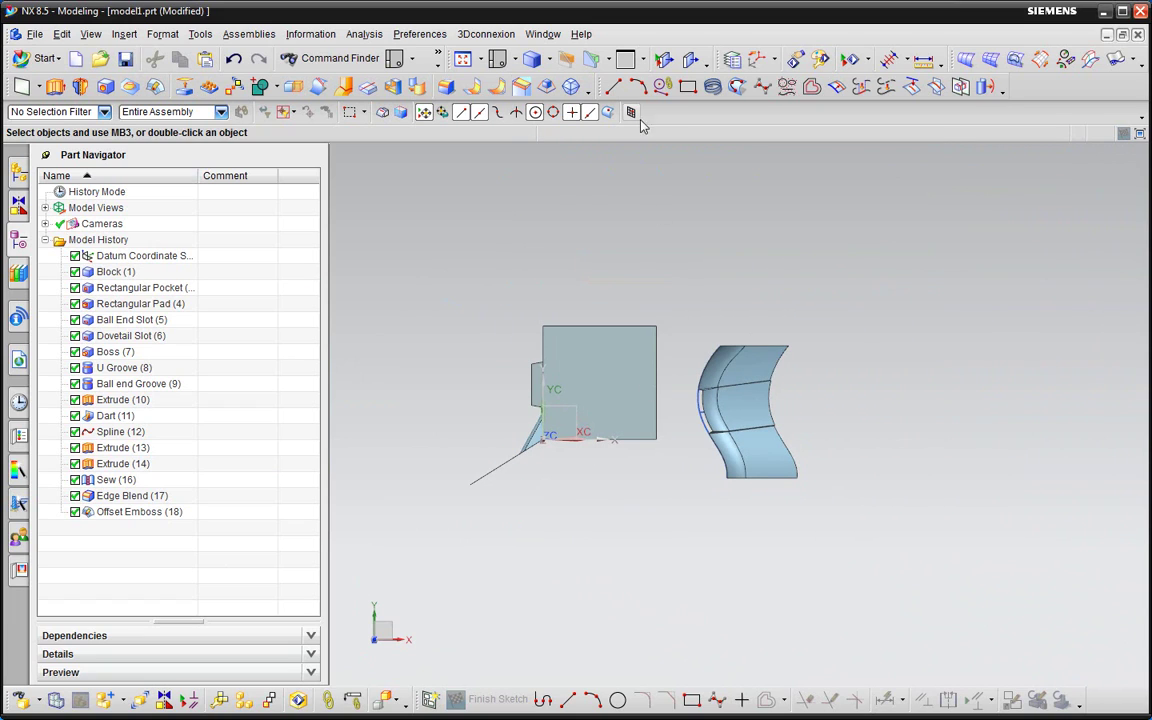
Draw a wavy spline through points below the block, creating Spline (19)
left_click(763, 88)
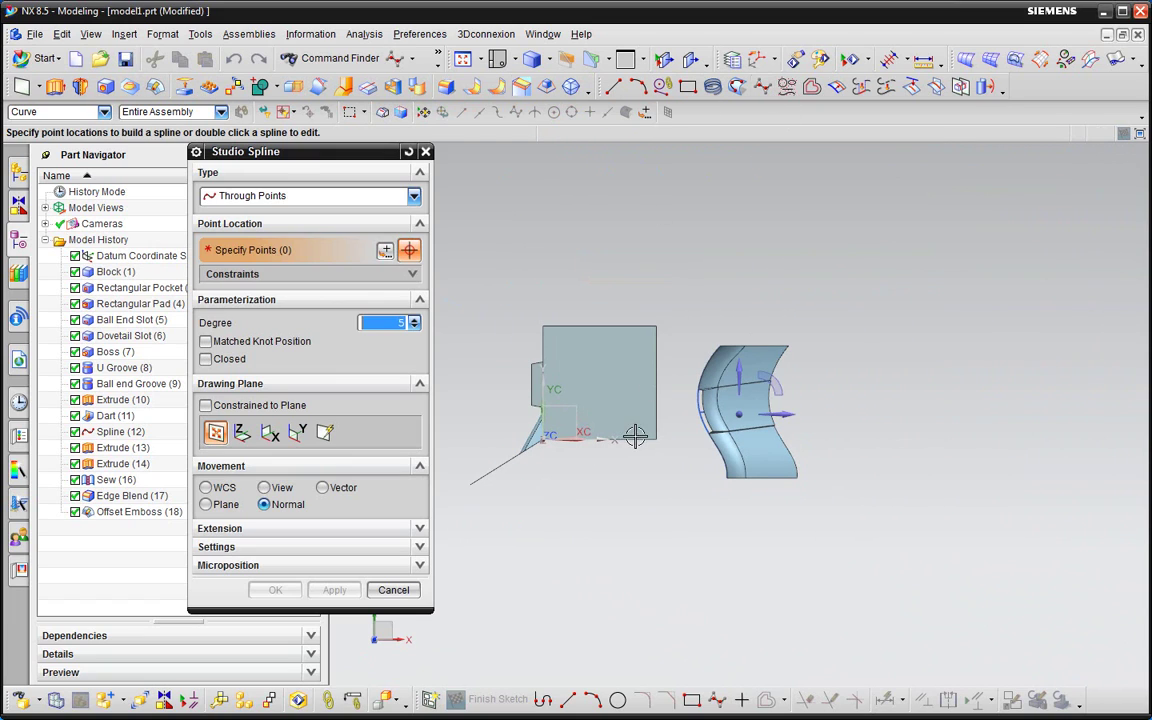
scroll(700, 485, "down", 3)
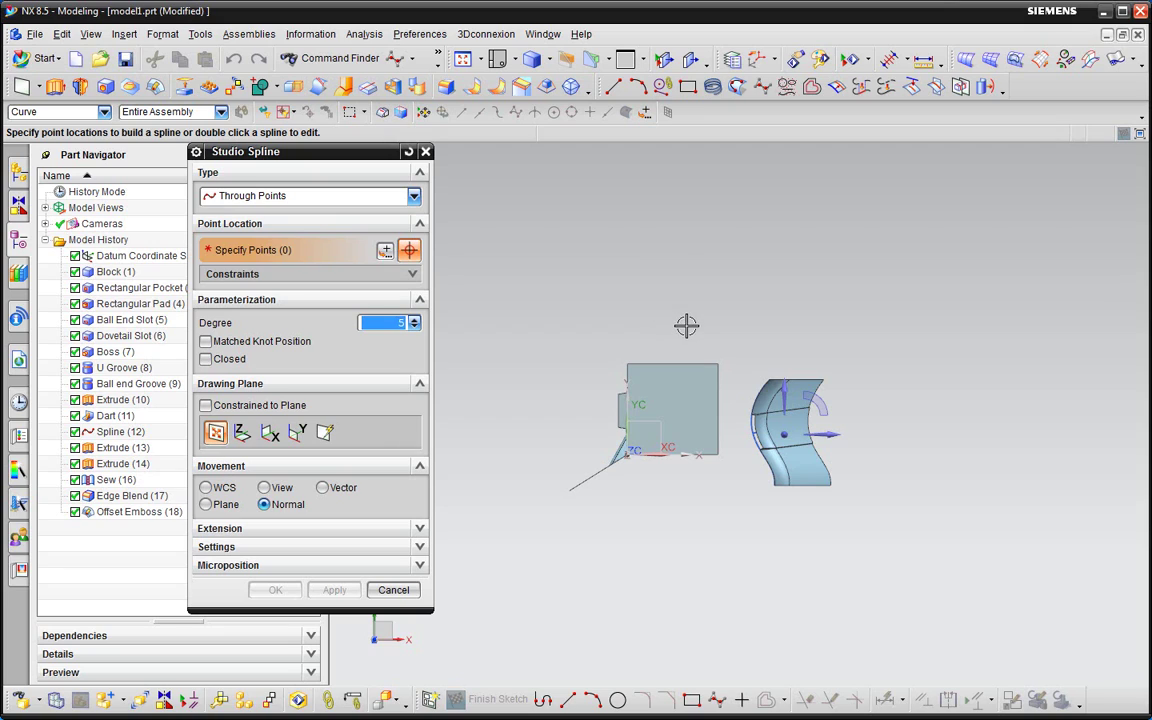
left_click(614, 521)
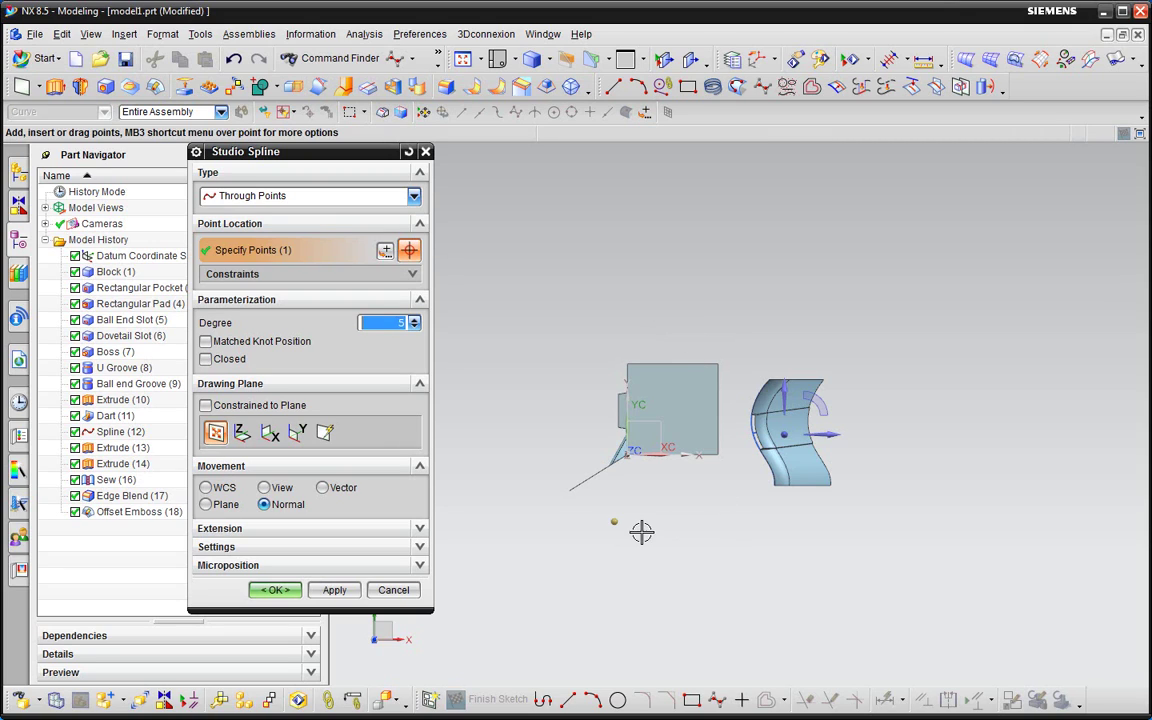
left_click(781, 537)
left_click(910, 502)
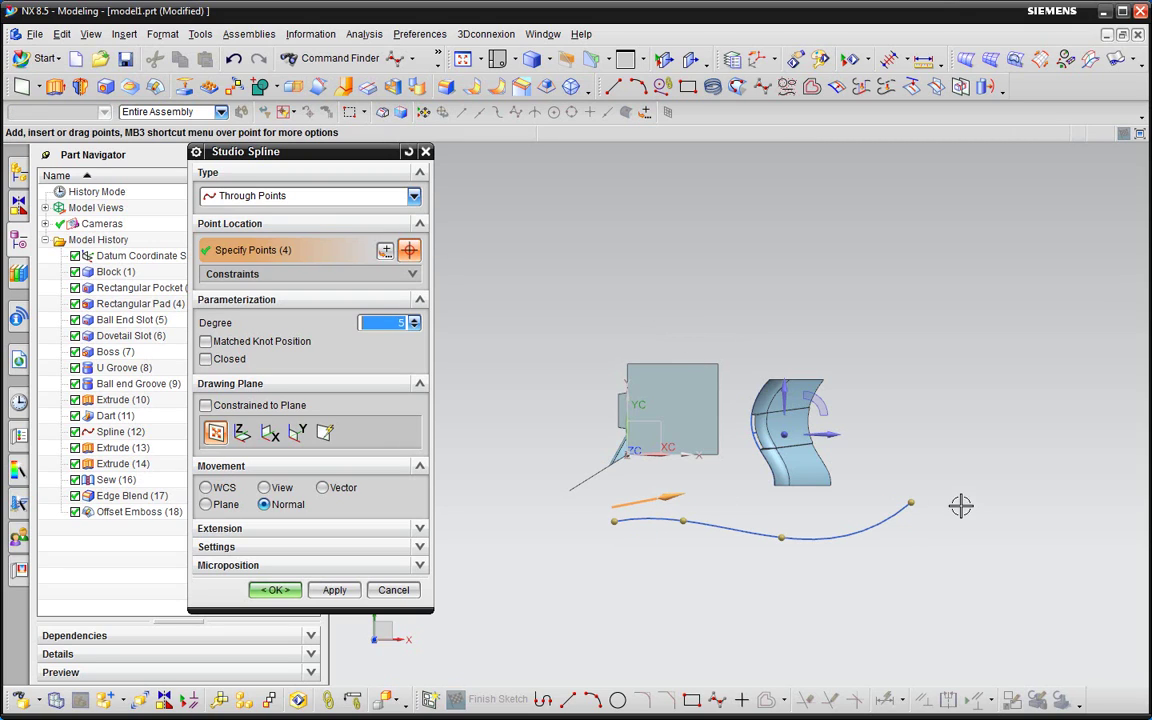
left_click(275, 590)
Suppress the Block and hide the embossed surface and Extrude (10) sheet
mouse_move(610, 485)
middle_mouse_down()
mouse_move(714, 472)
mouse_move(800, 511)
mouse_move(805, 540)
mouse_move(674, 391)
middle_mouse_up()
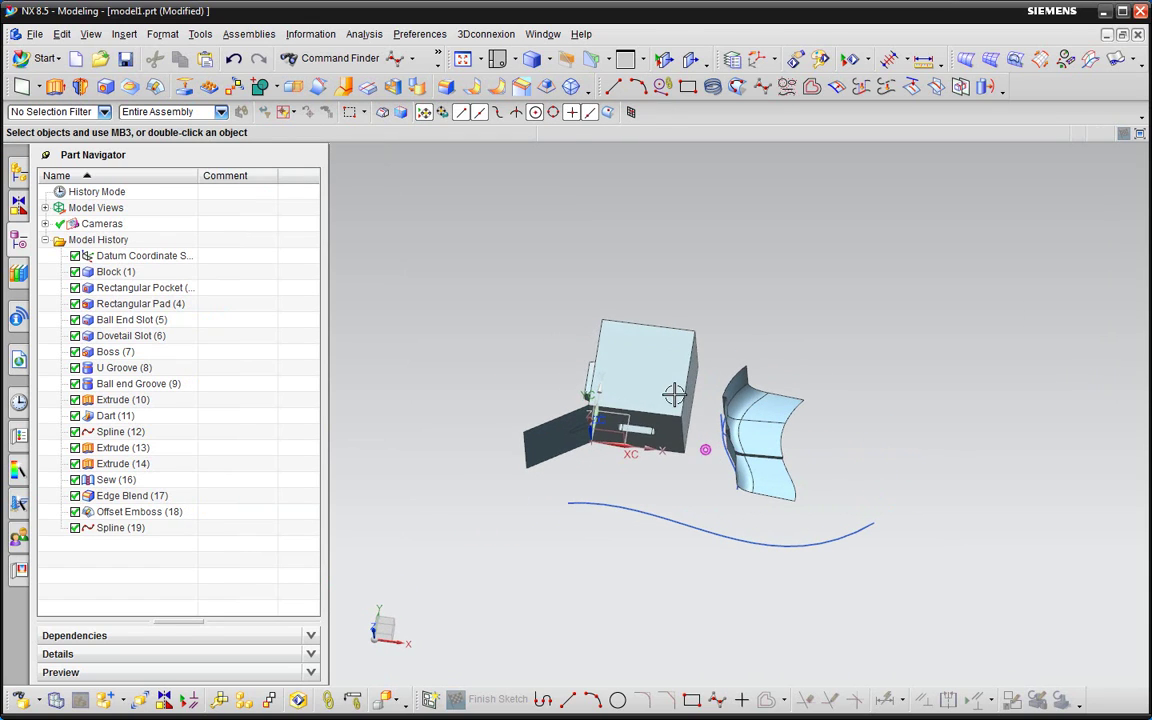
left_click(665, 425)
left_click(745, 352)
left_click(722, 423)
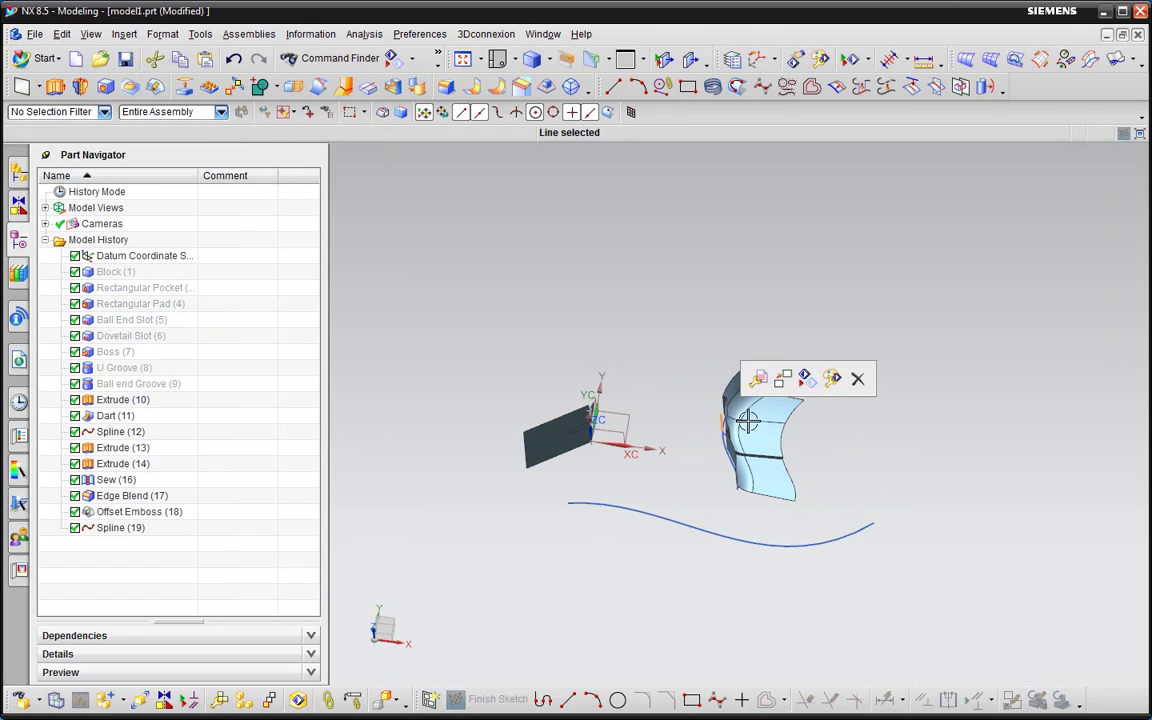
left_click_drag(674, 327, 836, 525)
key("ctrl+b")
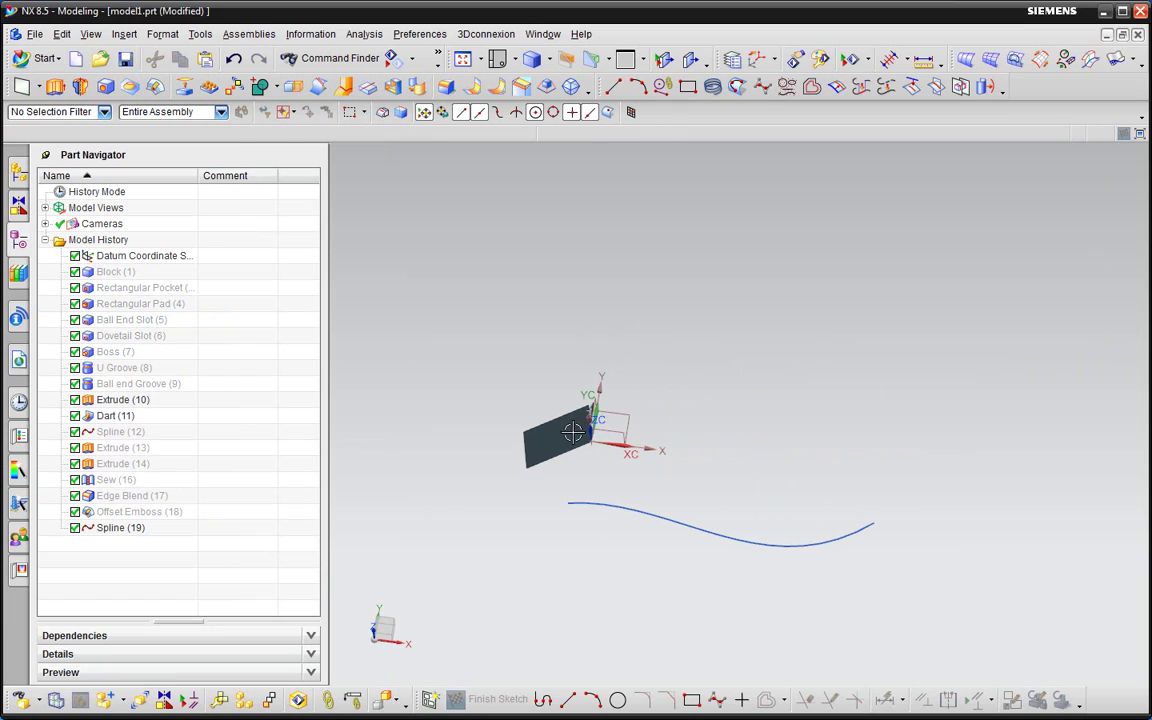
left_click(558, 452)
key("ctrl+b")
Hide the dart so only the spline remains visible
middle_click_drag(555, 450, 569, 442)
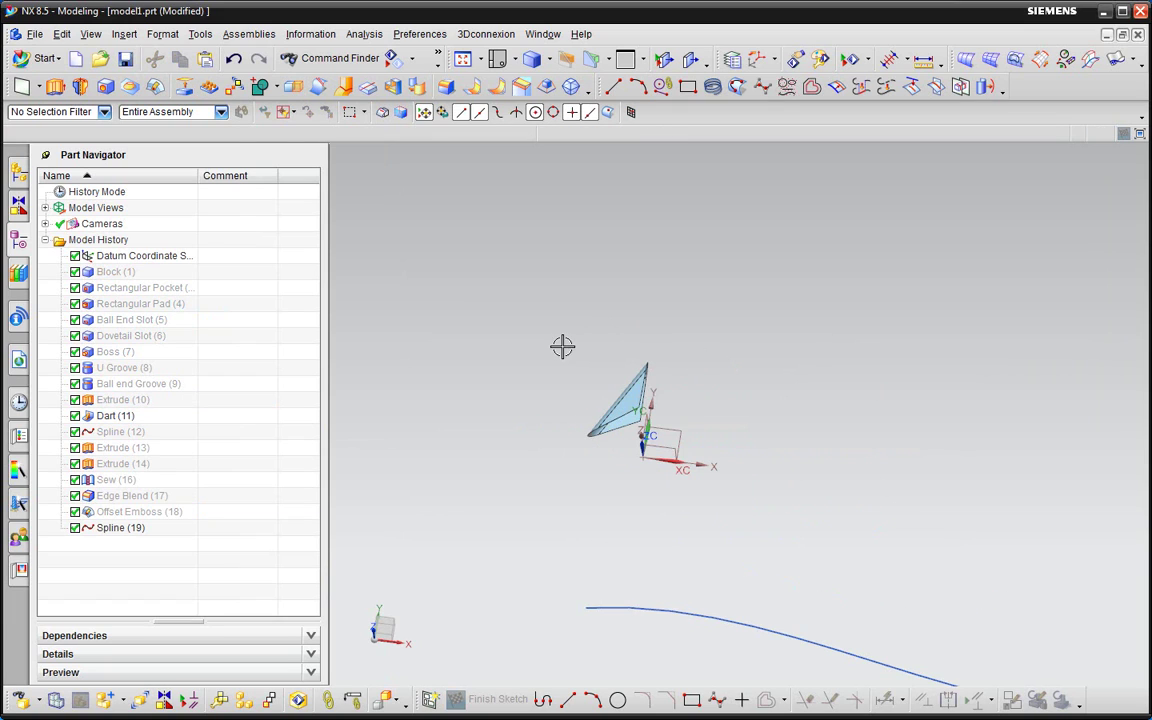
scroll(585, 361, "up", 3)
left_click(680, 469)
key("ctrl+b")
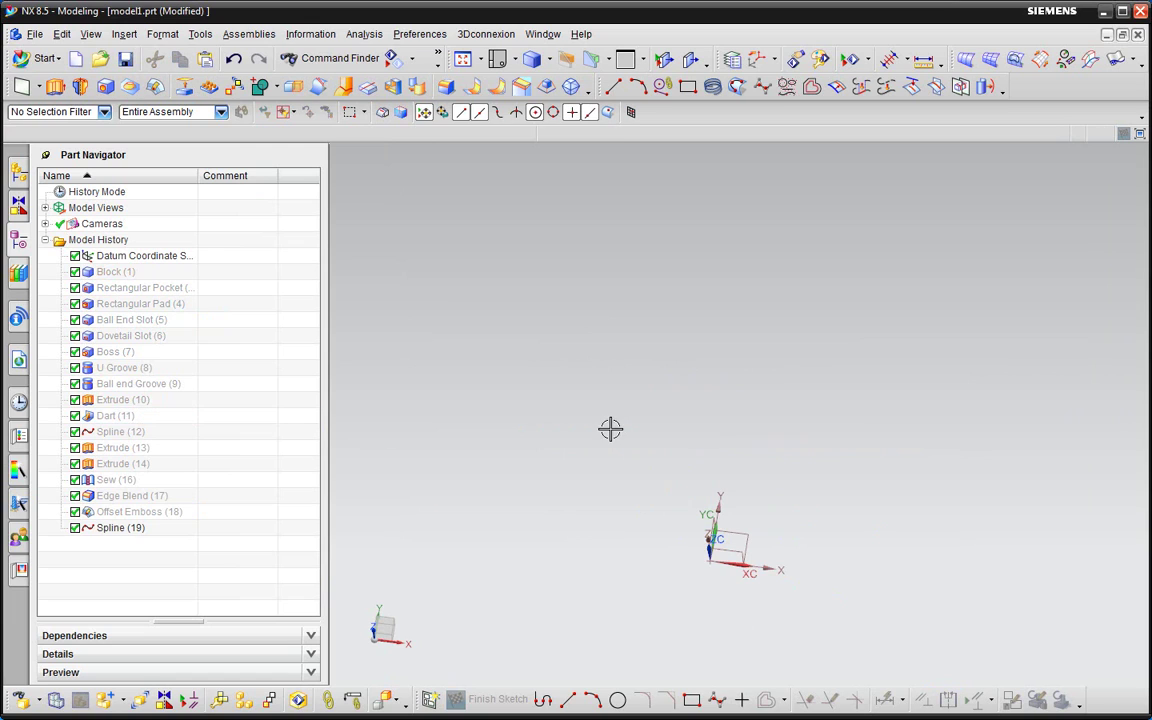
scroll(598, 393, "down", 3)
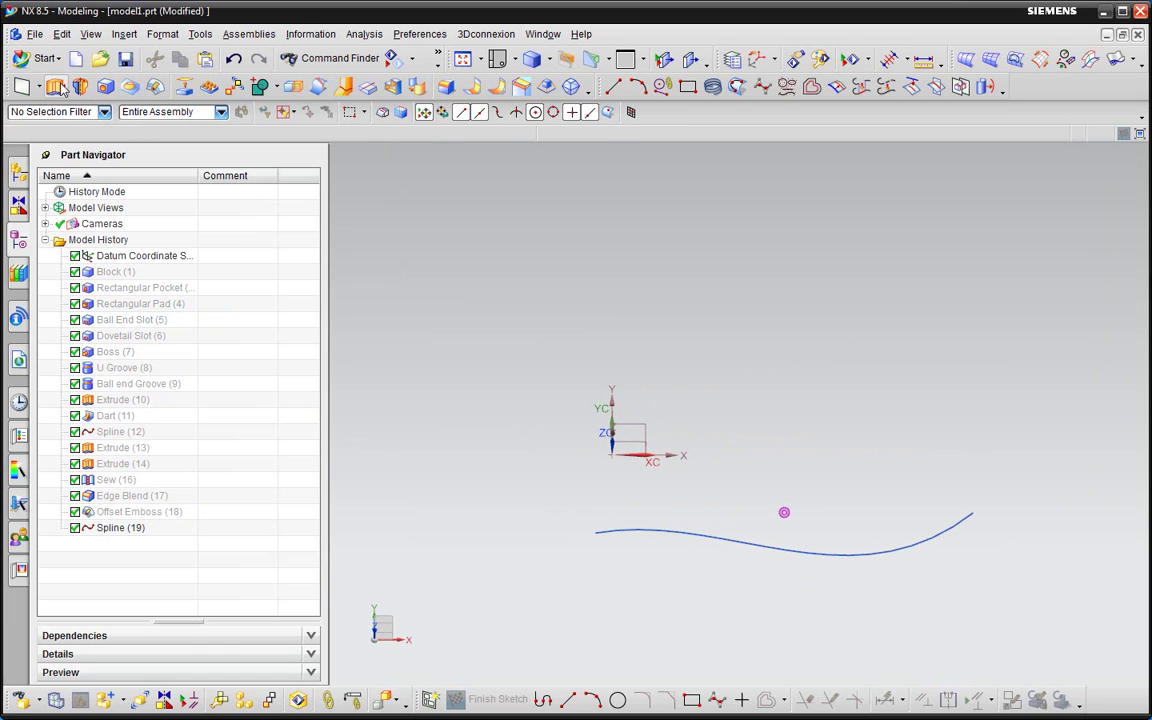
Extrude Spline (19) about 140 mm upward into a wavy sheet
key("x")
left_click(786, 549)
mouse_move(761, 442)
middle_mouse_down()
mouse_move(805, 478)
mouse_move(794, 458)
mouse_move(808, 436)
middle_mouse_up()
left_click_drag(808, 436, 761, 257)
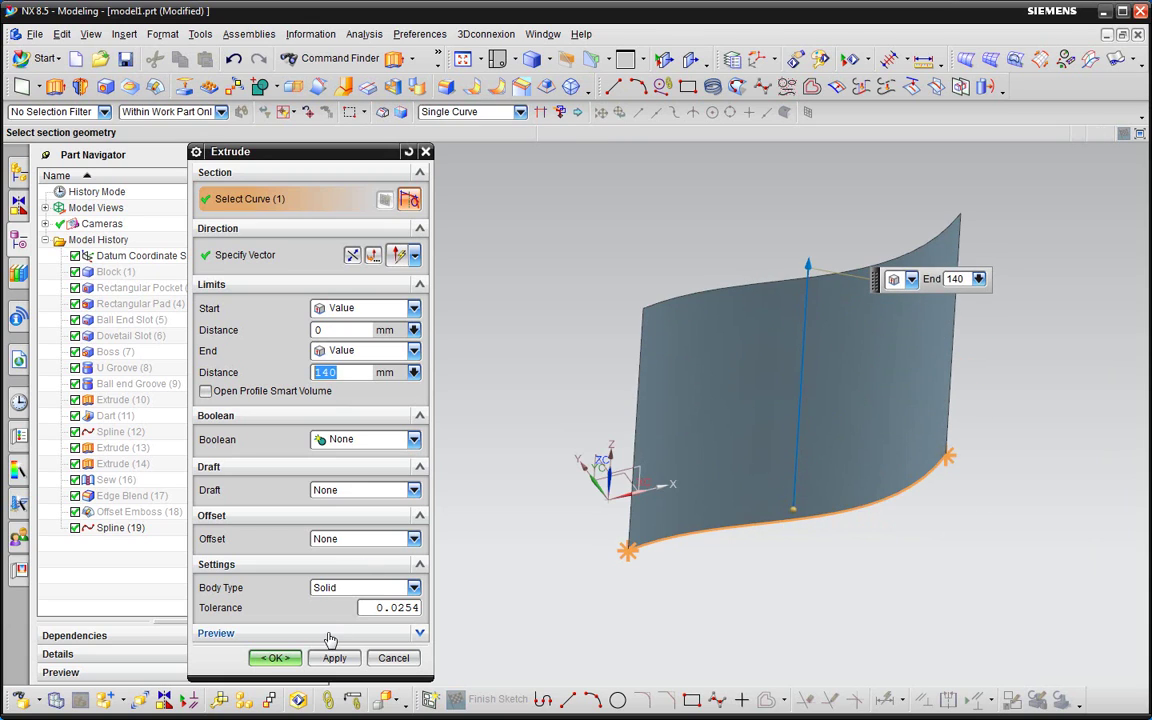
left_click(276, 657)
Snap the view to a flat front orientation of the new sheet
mouse_move(689, 531)
middle_mouse_down()
mouse_move(684, 563)
mouse_move(705, 640)
mouse_move(717, 577)
middle_mouse_up()
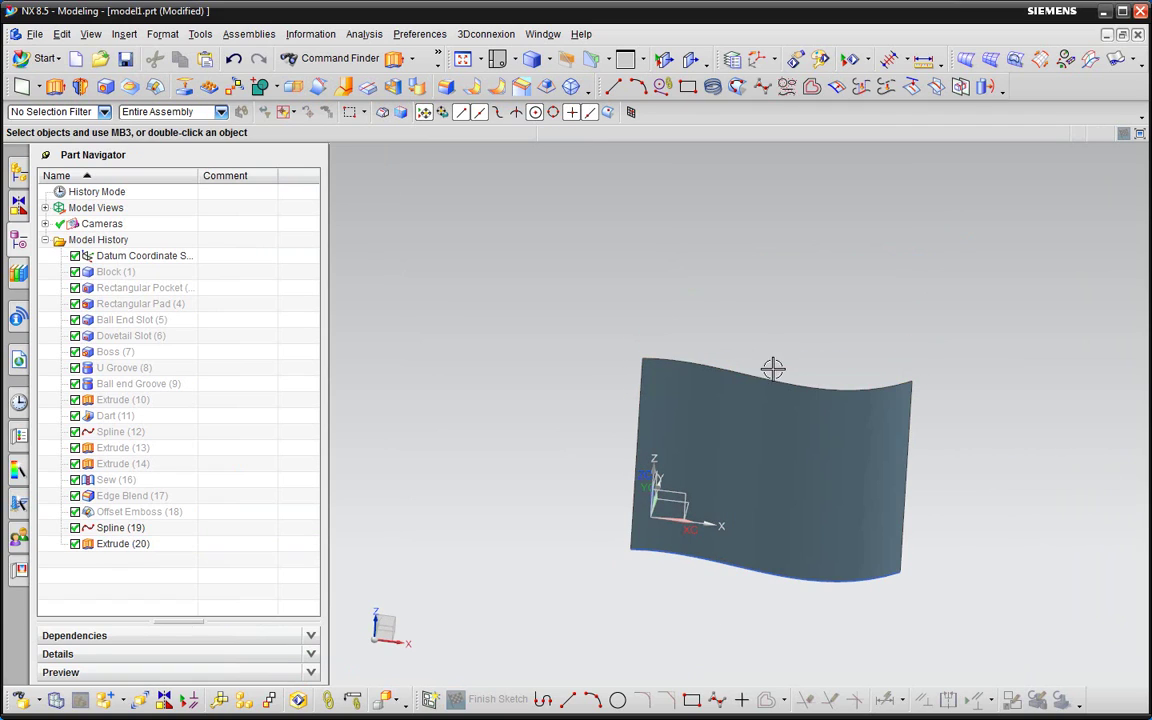
key("F8")
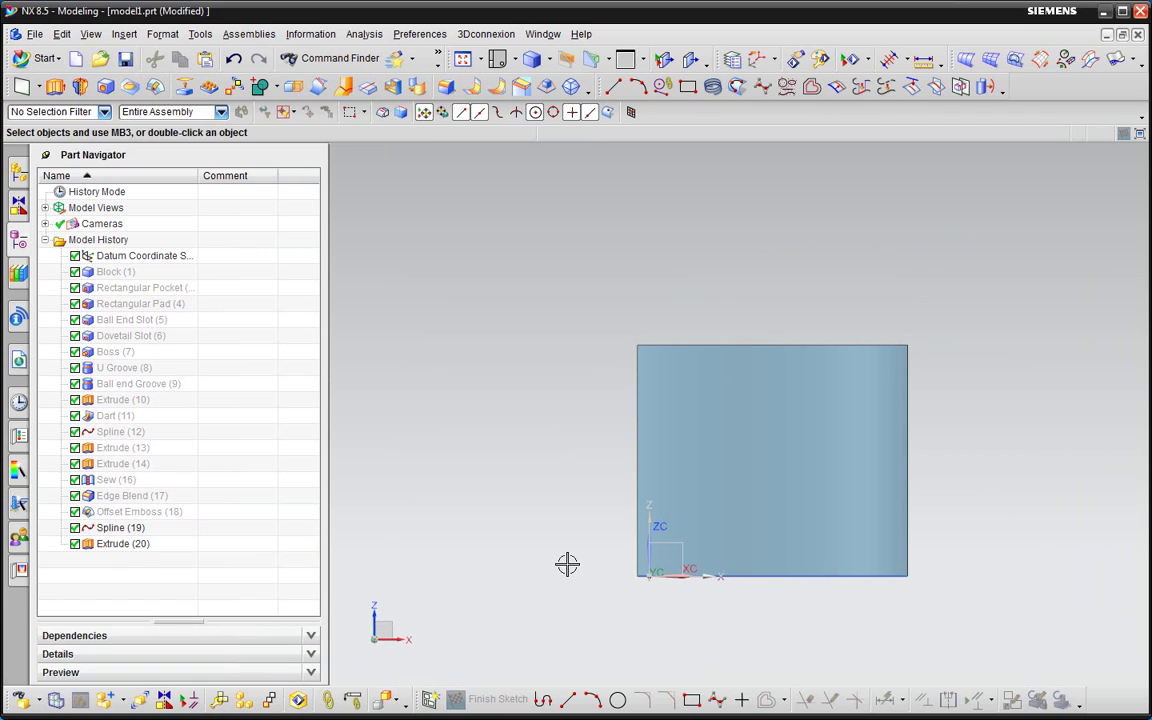
middle_click_drag(606, 565, 617, 555)
left_click(771, 457)
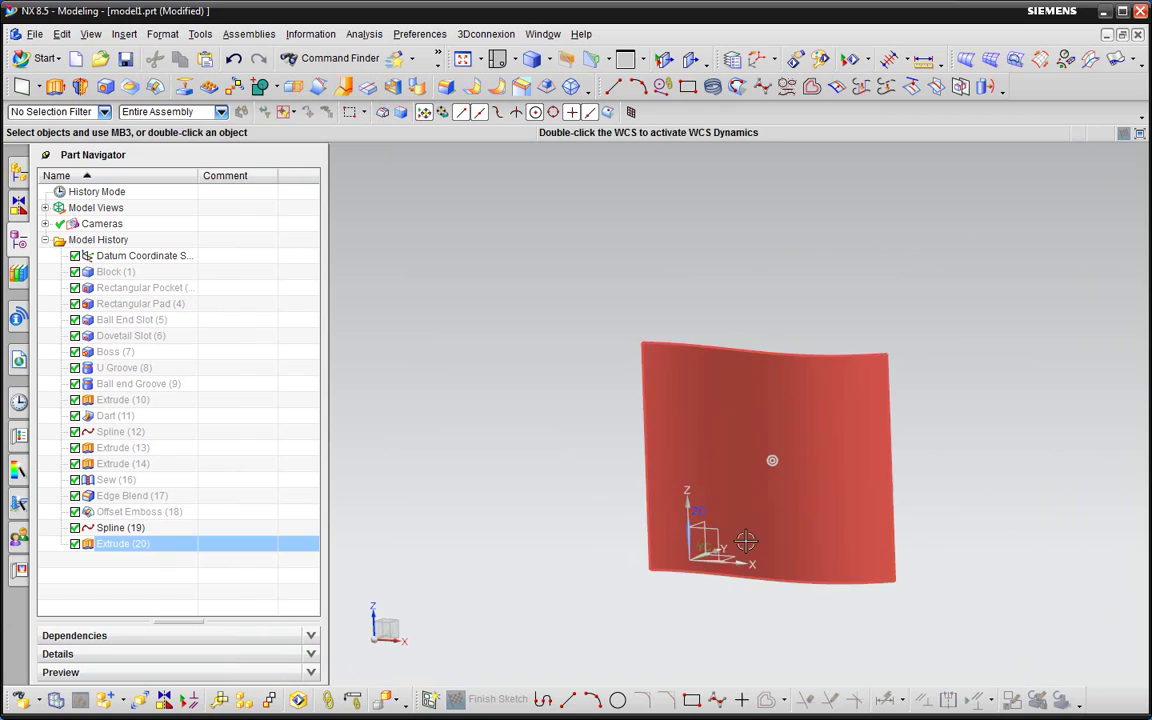
key("Escape")
key("F8")
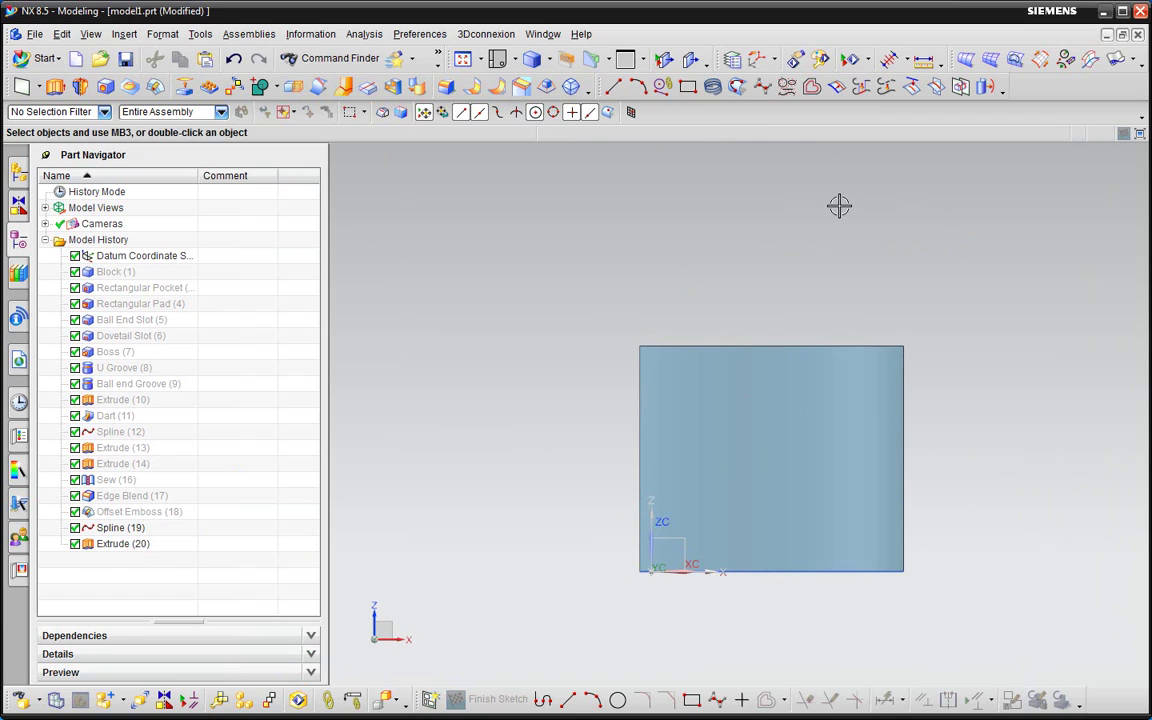
Start a closed studio spline and place six points over the sheet's face
left_click(763, 87)
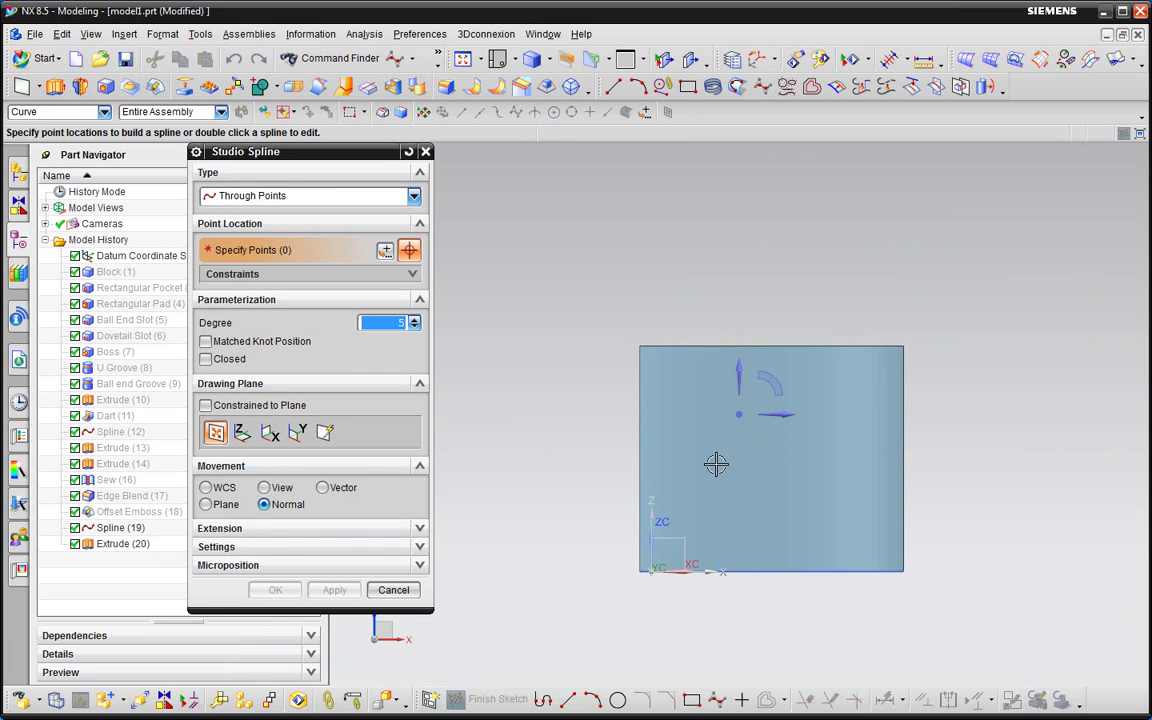
scroll(810, 454, "up", 2)
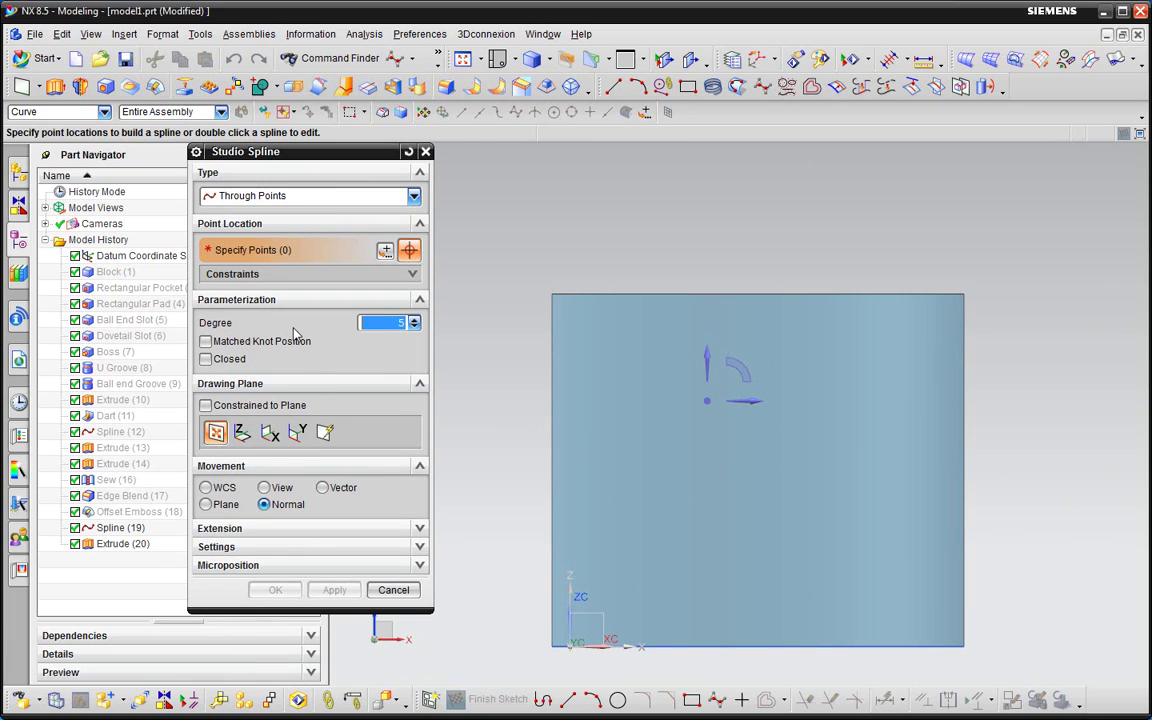
left_click(227, 359)
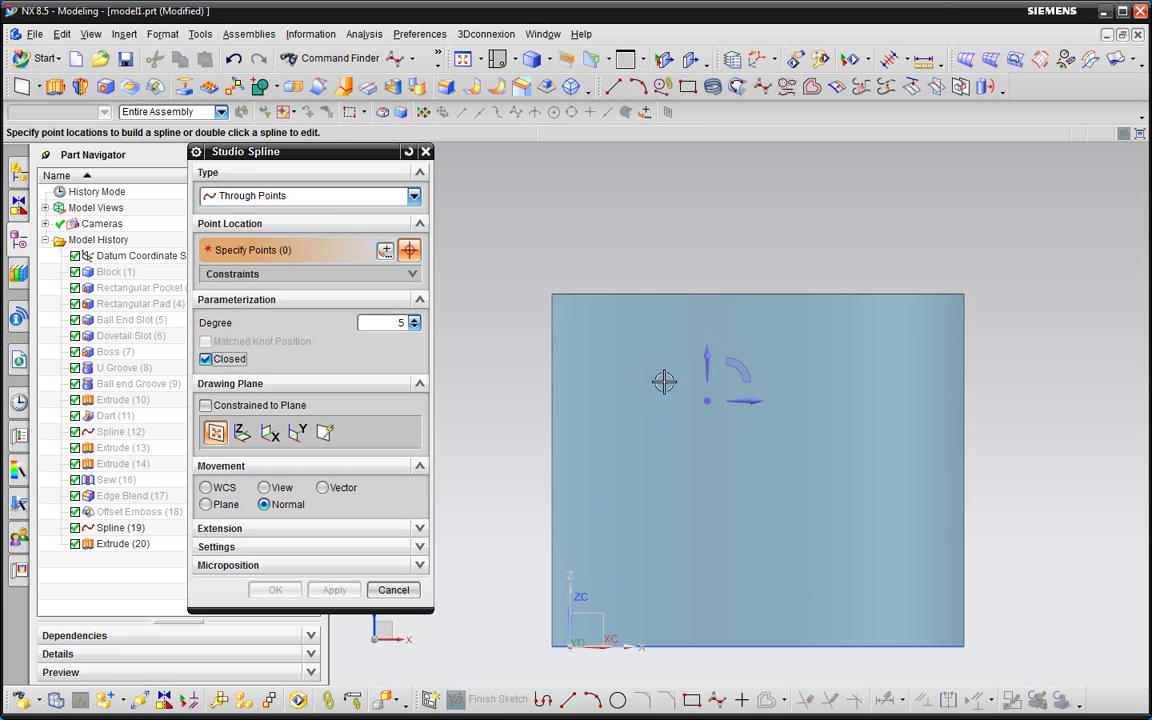
left_click(632, 368)
left_click(795, 357)
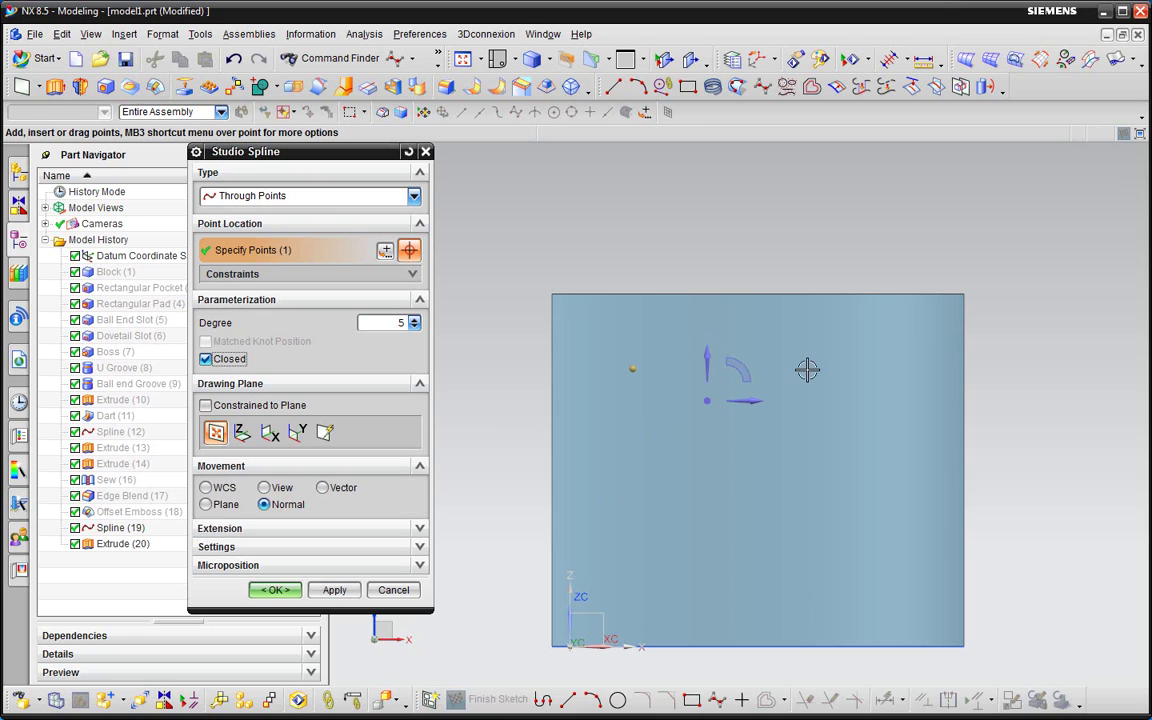
left_click(902, 372)
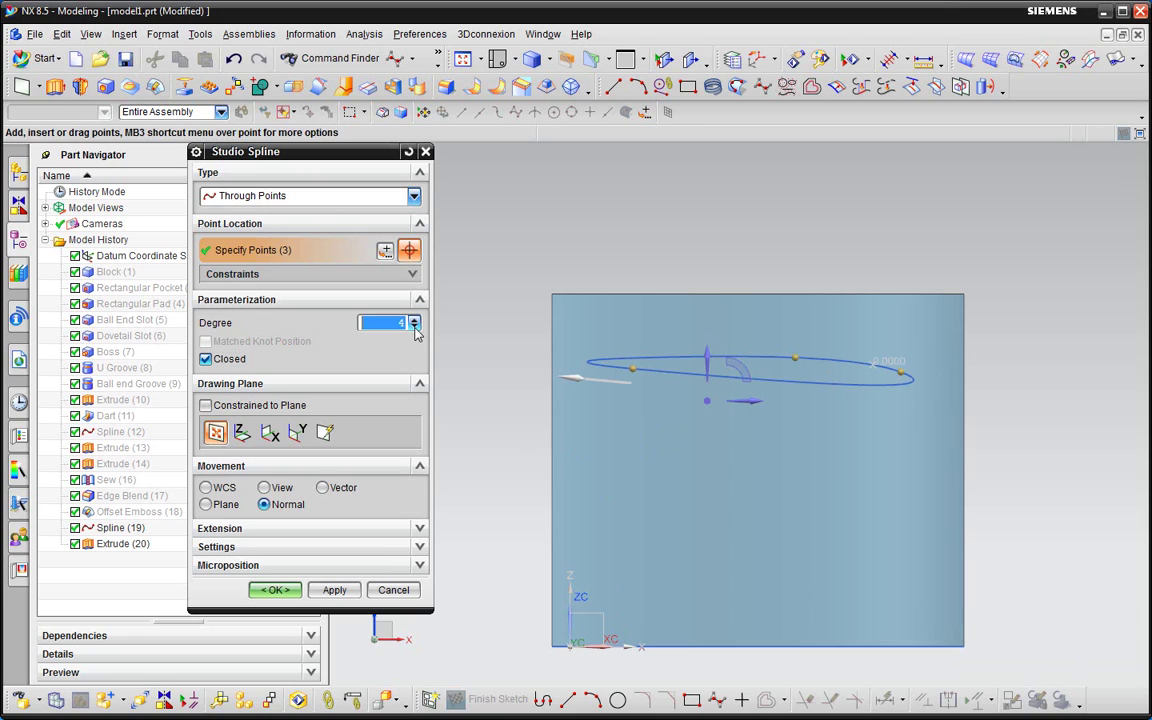
left_click(848, 466)
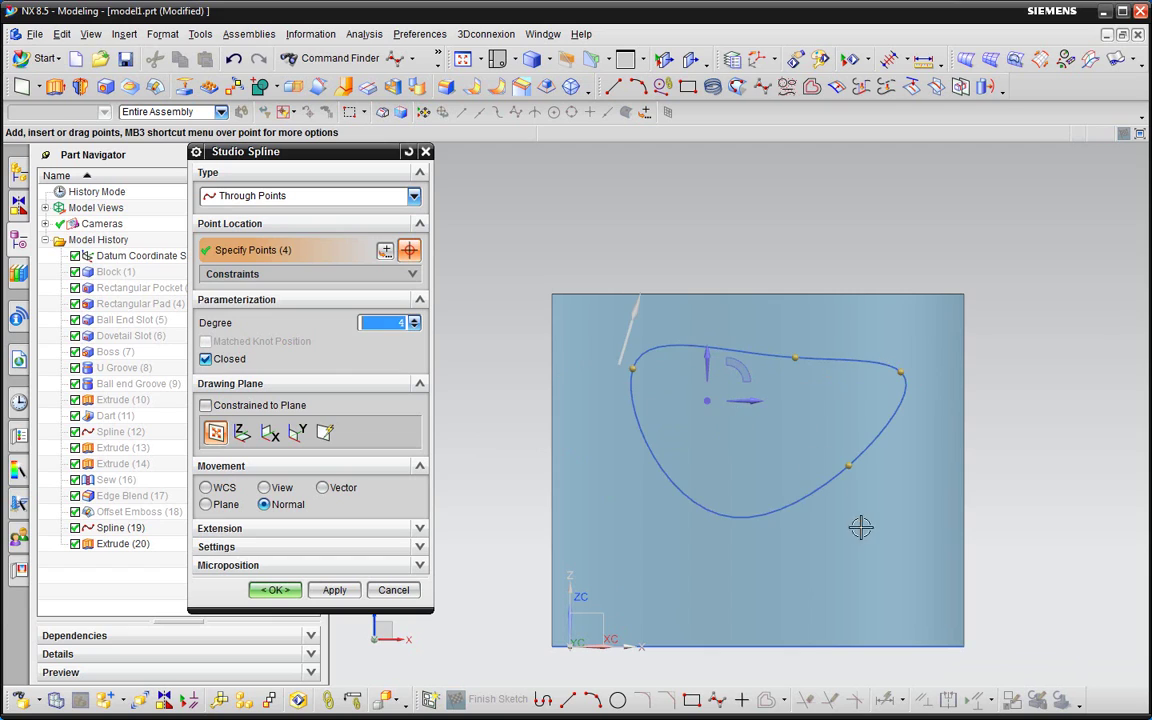
left_click(735, 550)
left_click_drag(865, 475, 884, 522)
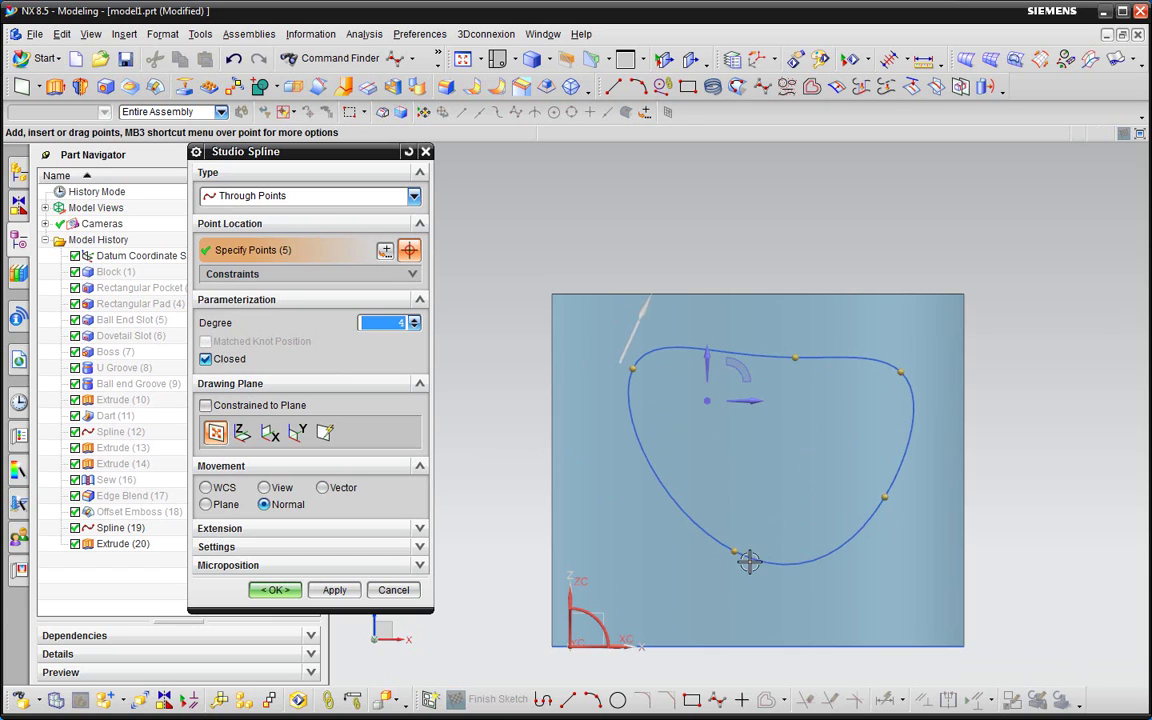
mouse_move(748, 558)
left_mouse_down()
mouse_move(679, 537)
mouse_move(649, 501)
left_mouse_up()
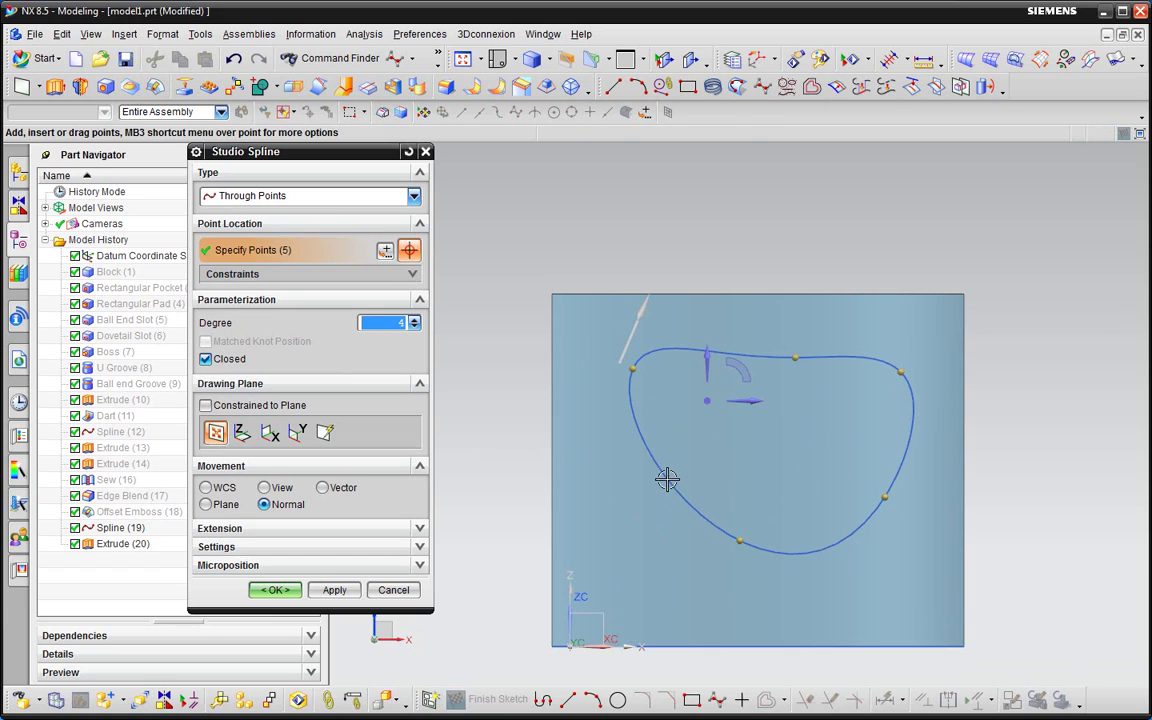
left_click(652, 463)
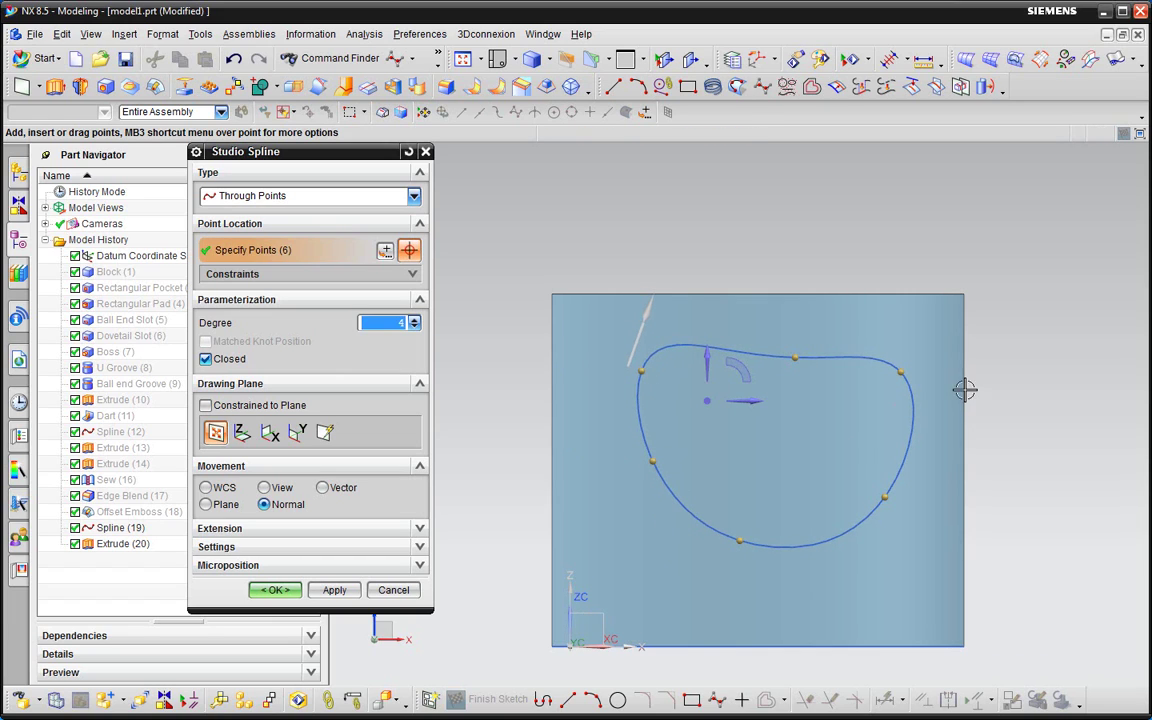
Drag the upper-right and left spline points to reshape the closed loop
left_click_drag(914, 381, 922, 357)
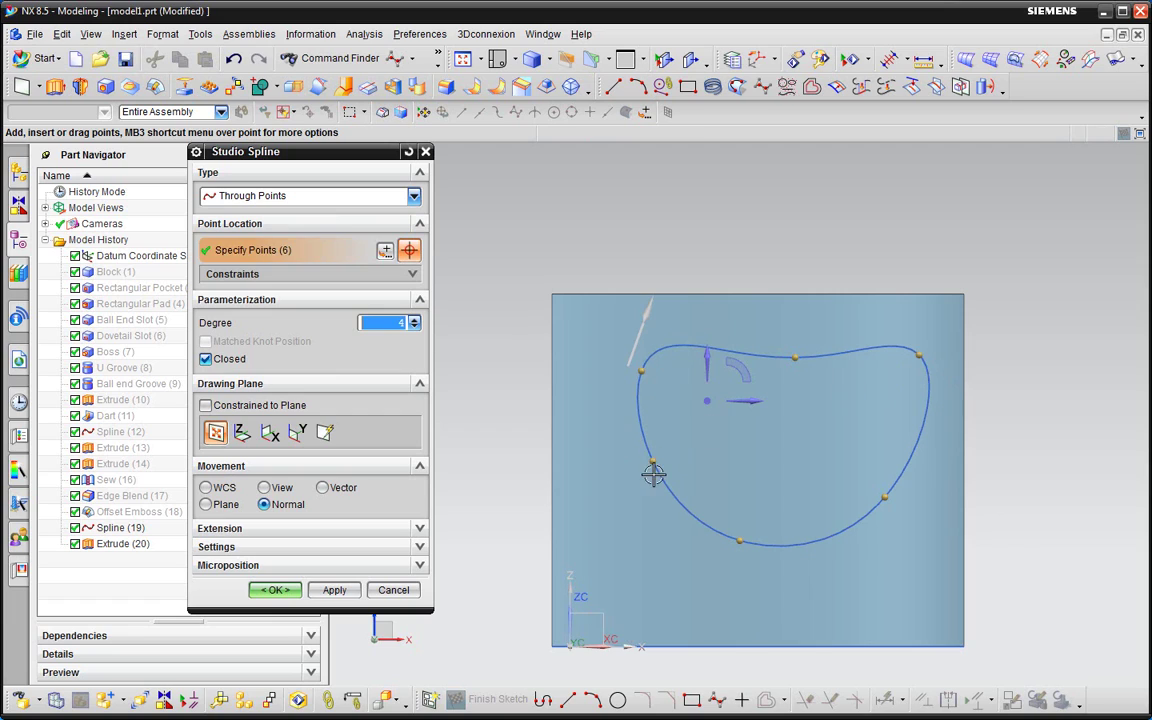
left_click_drag(652, 463, 656, 461)
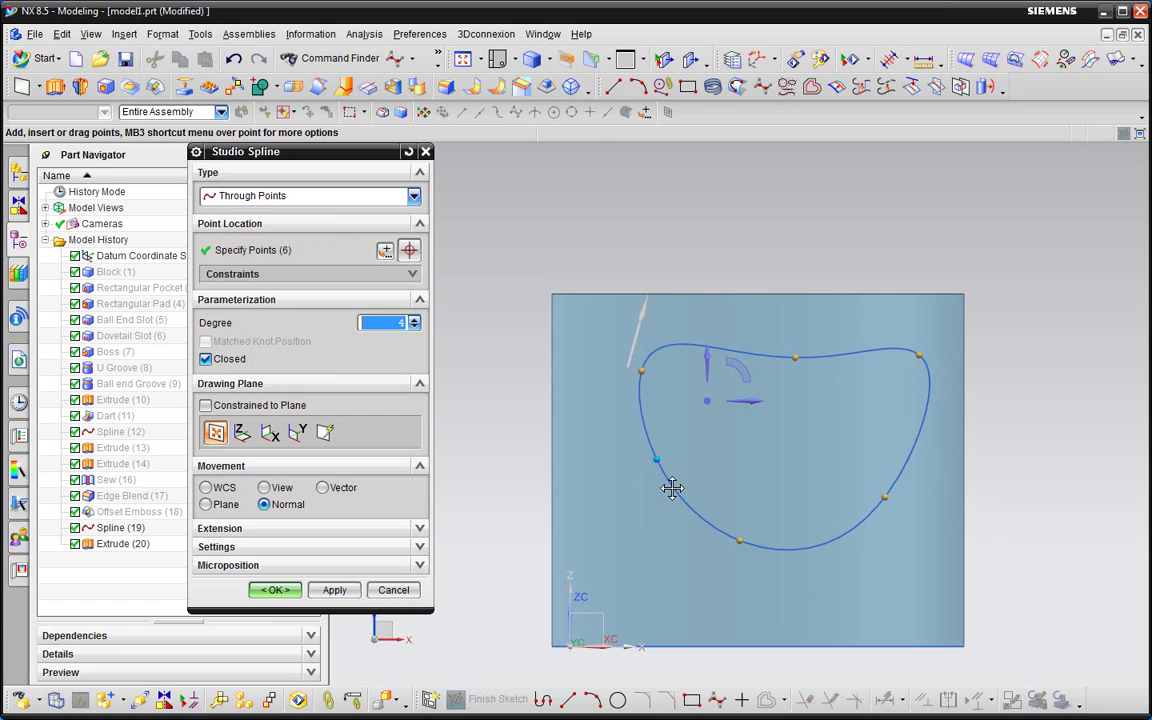
left_click(745, 558)
left_click(773, 567)
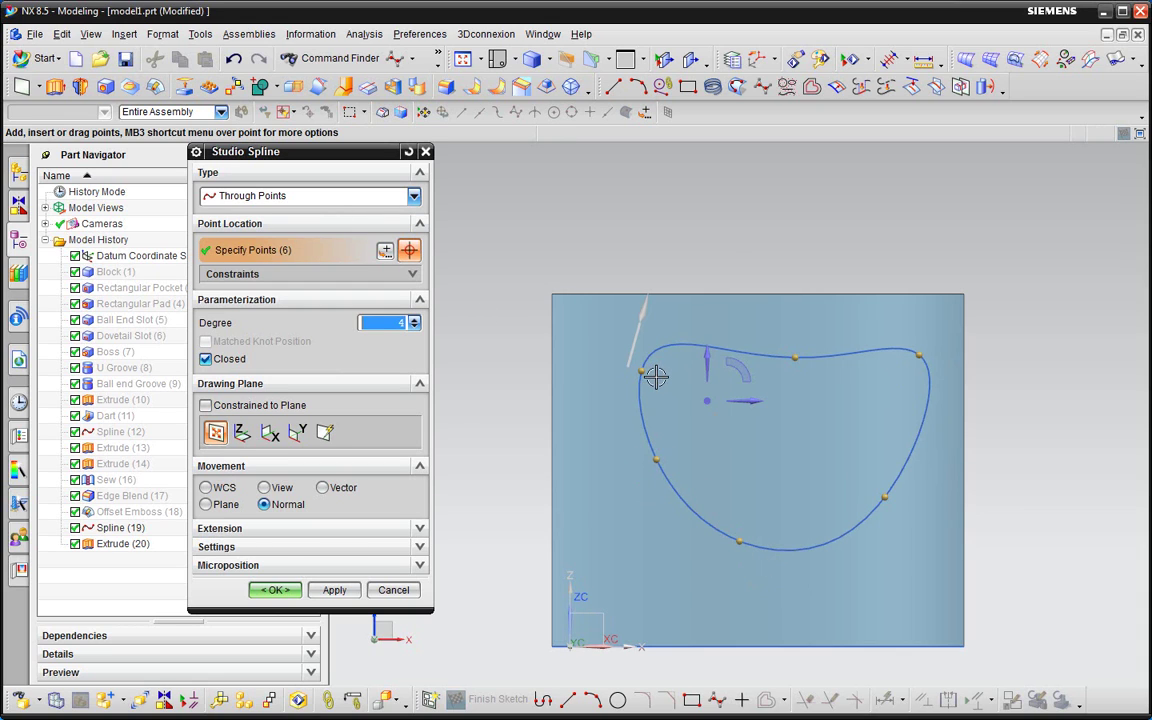
left_click_drag(656, 377, 636, 380)
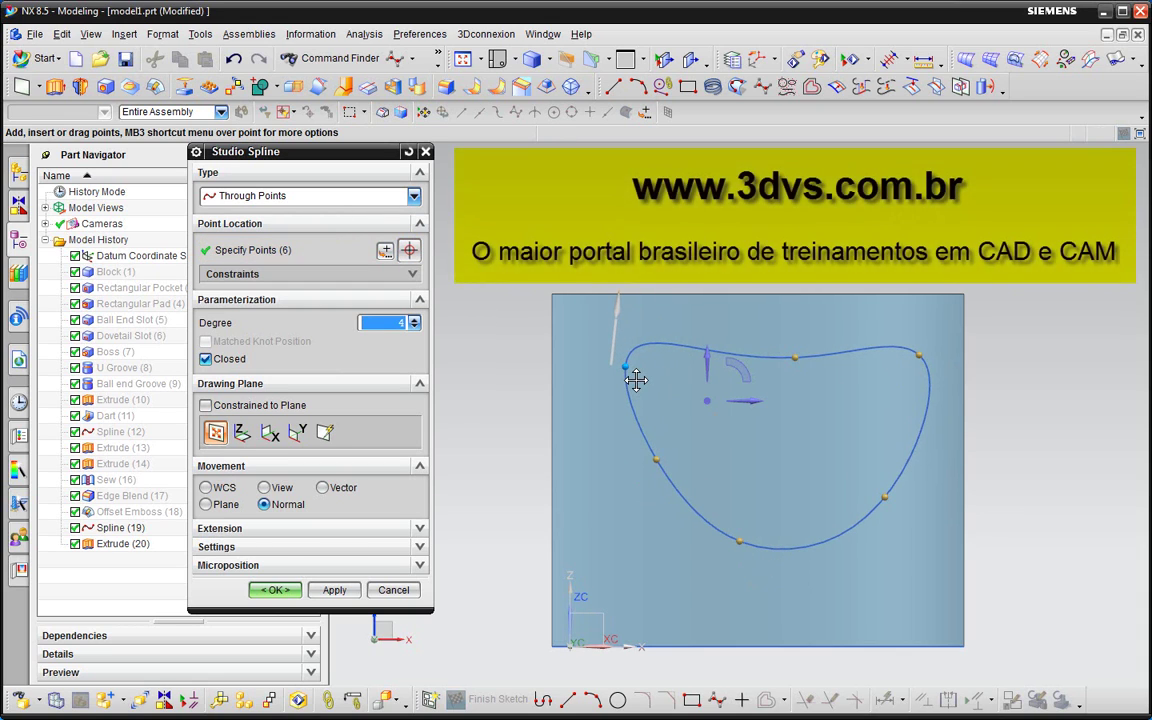
left_click(530, 470)
Finish the closed spline and launch Insert > Design Feature > Emboss
left_click(280, 591)
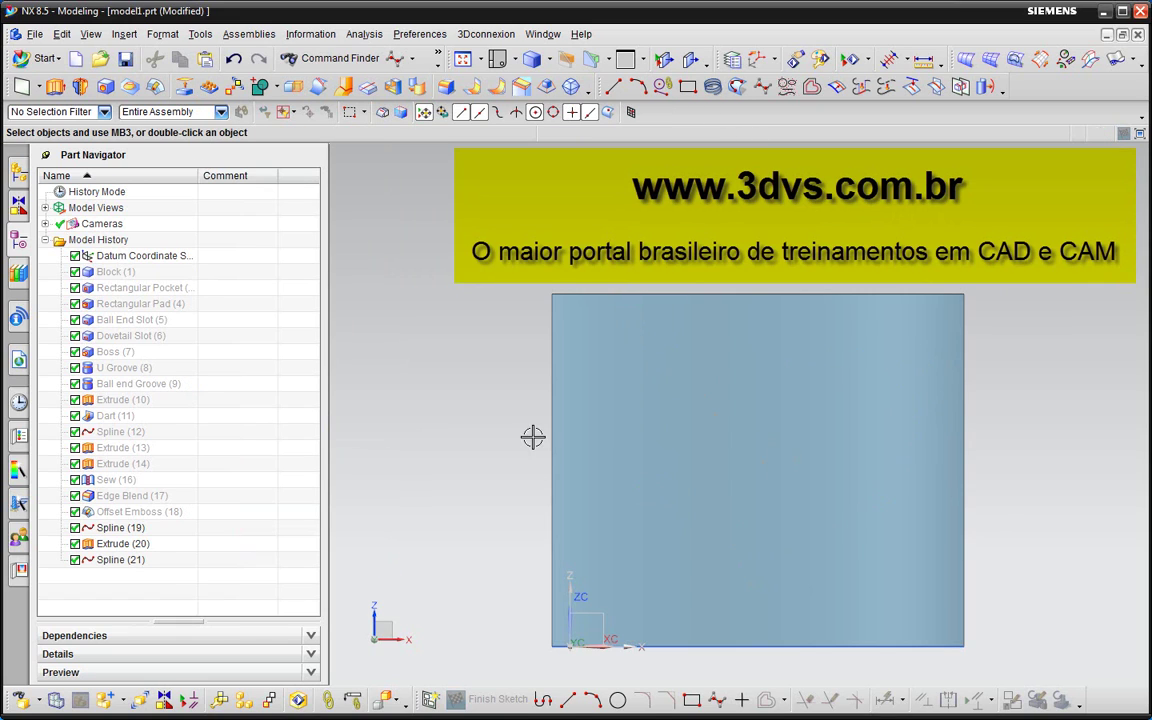
mouse_move(568, 406)
middle_mouse_down()
mouse_move(615, 414)
mouse_move(586, 352)
middle_mouse_up()
left_click(124, 34)
mouse_move(165, 210)
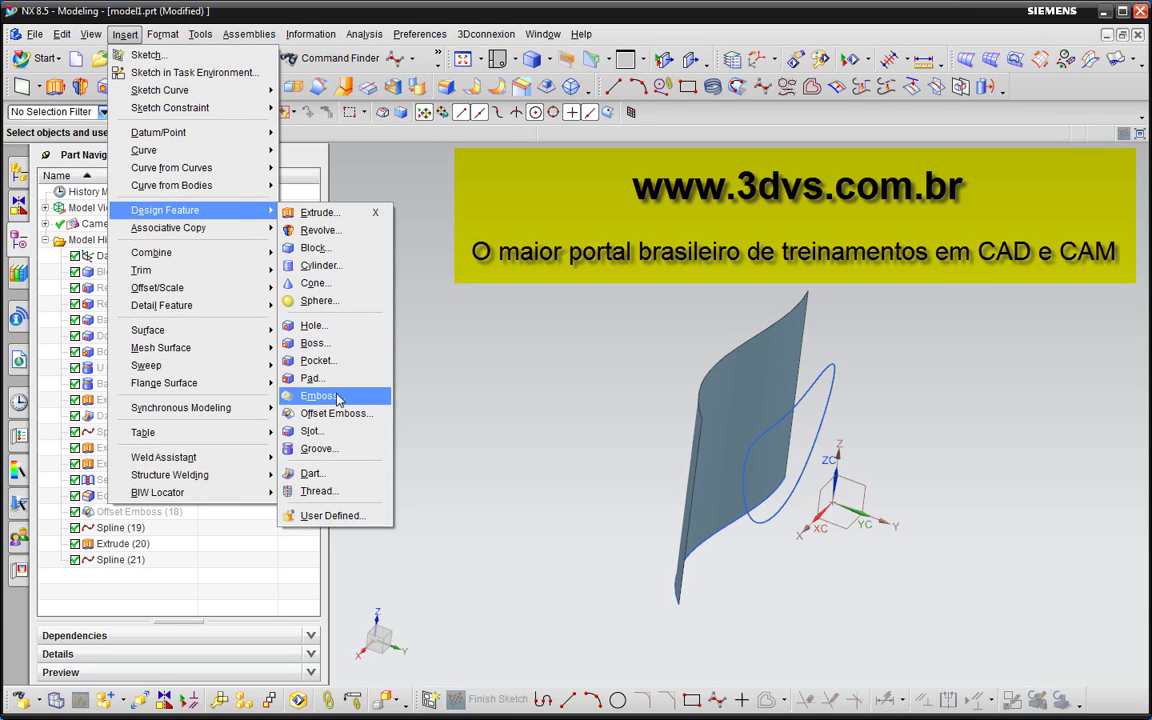
left_click(350, 399)
mouse_move(636, 303)
middle_mouse_down()
mouse_move(904, 368)
mouse_move(806, 333)
mouse_move(538, 326)
middle_mouse_up()
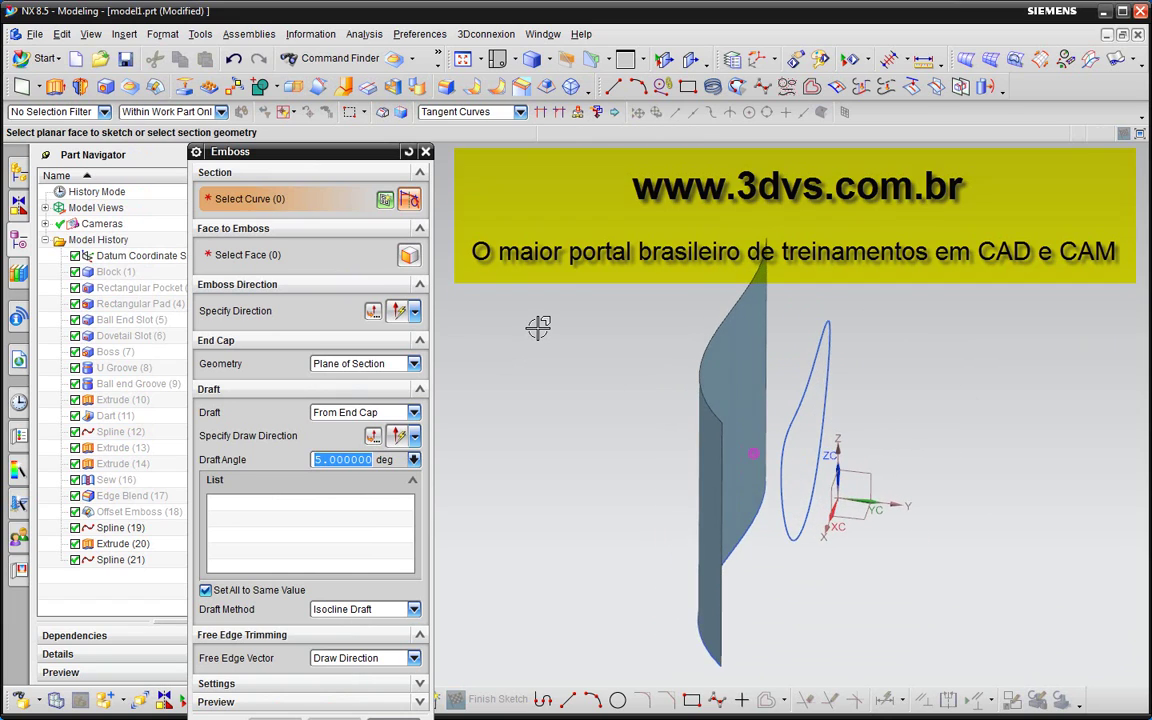